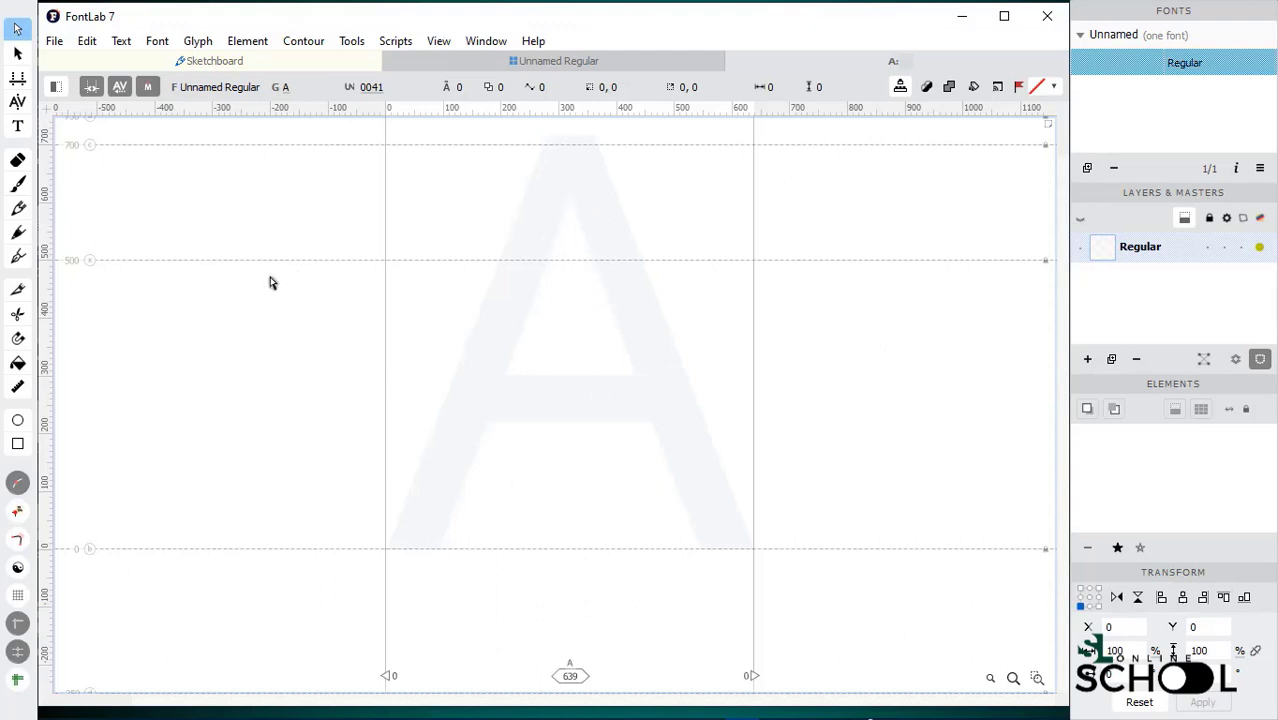
Paint the letter A in its glyph with three brush strokes: two slanted legs and a crossbar; return to the glyph overview.
click(18, 184)
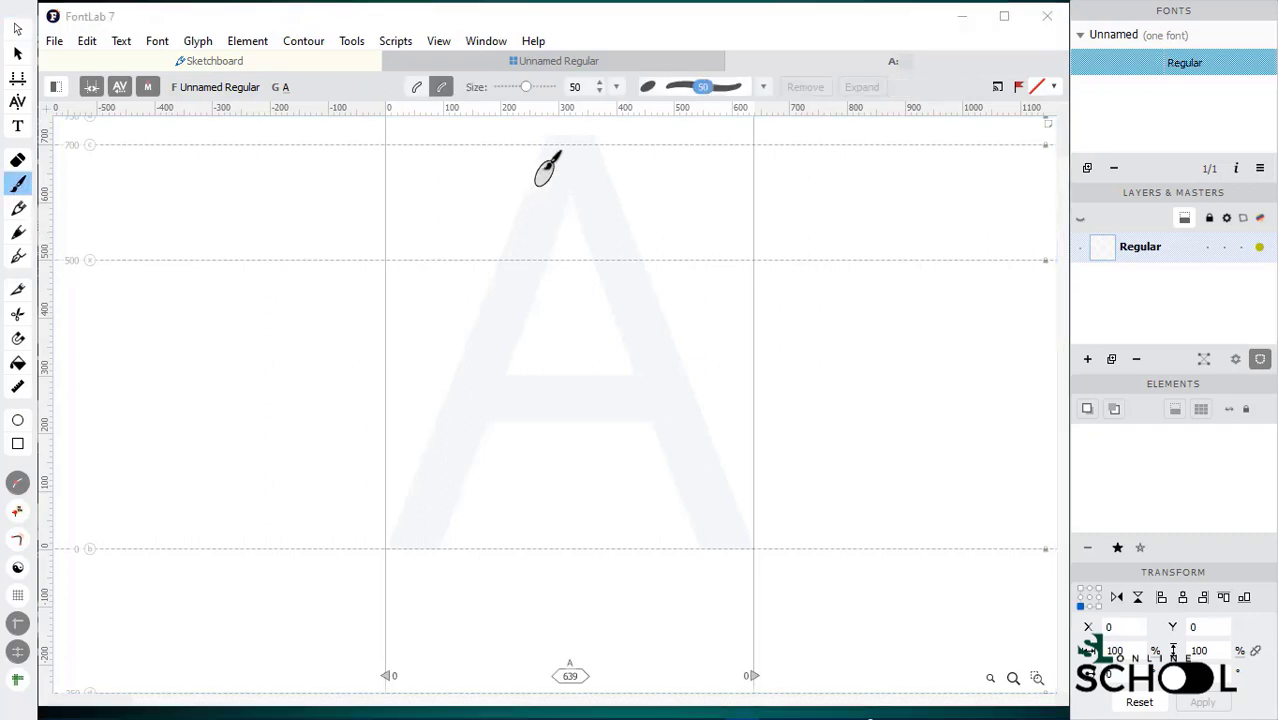
drag(556, 148, 417, 530)
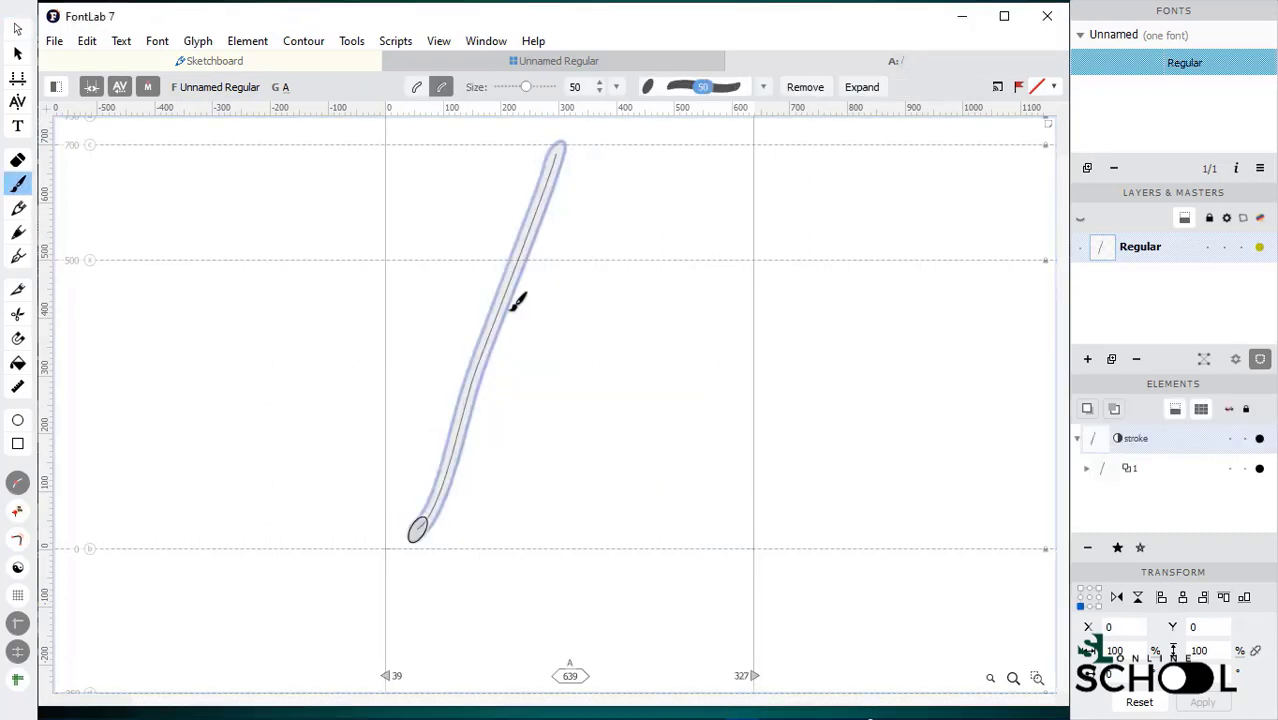
mouse_move(559, 150)
mouse_down()
mouse_move(685, 468)
mouse_move(690, 515)
mouse_up()
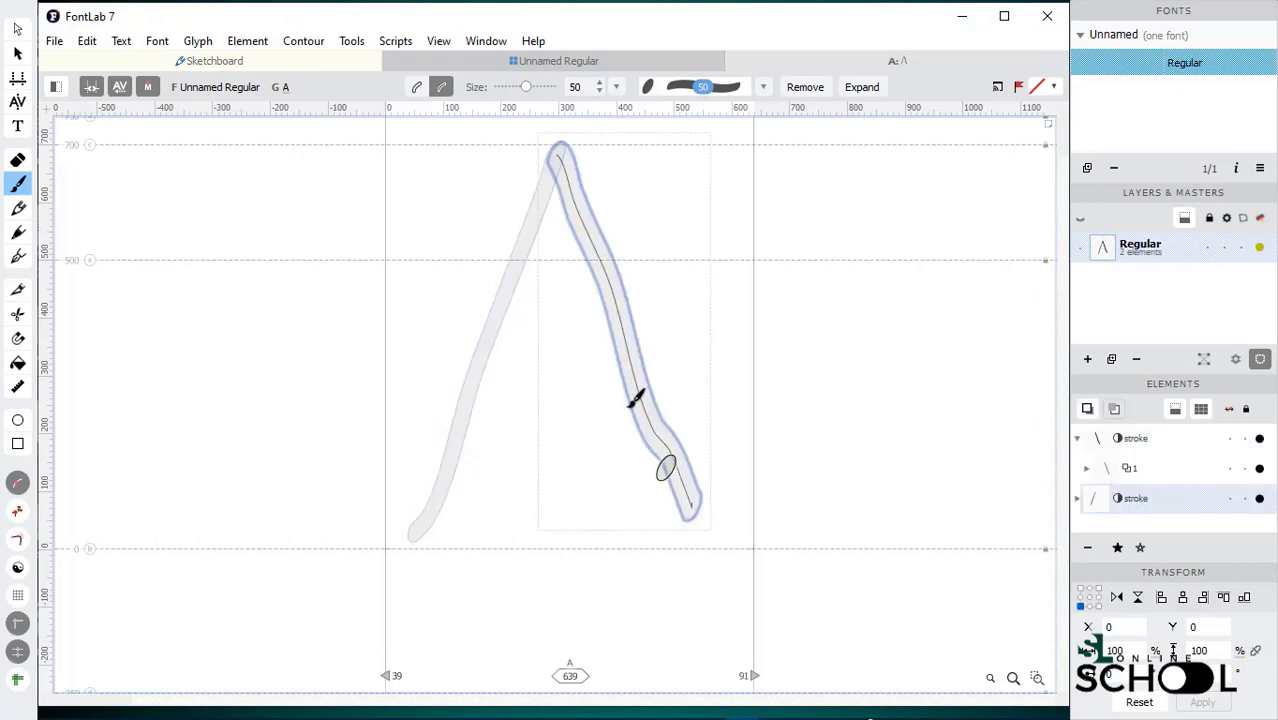
drag(462, 371, 626, 346)
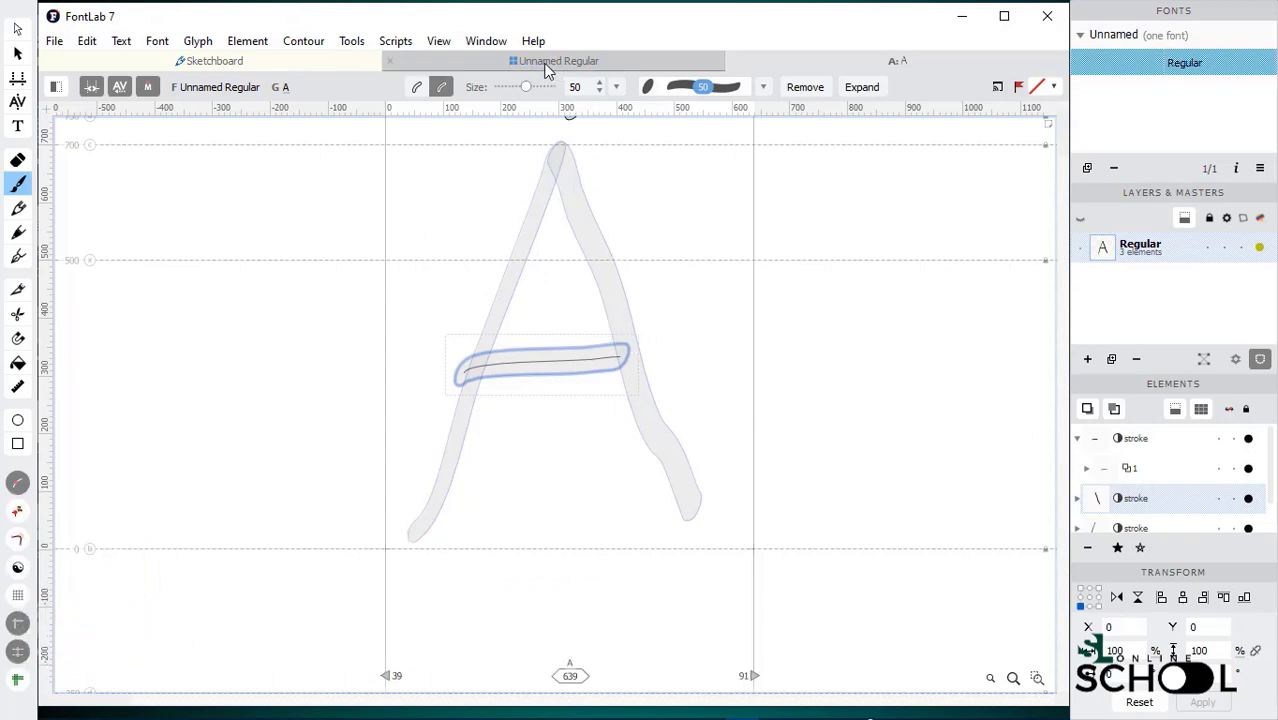
click(547, 64)
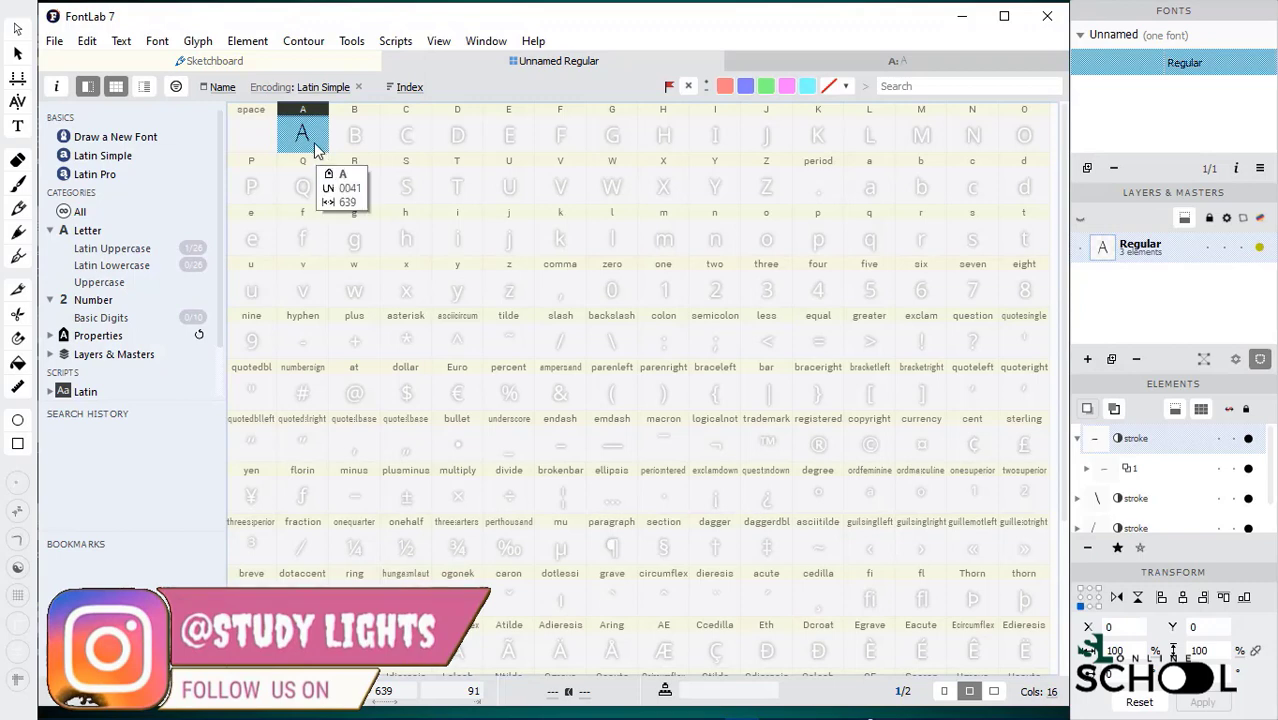
Open the uppercase D glyph, paint its stem and curved bowl with the brush, and return to the glyph overview.
click(456, 138)
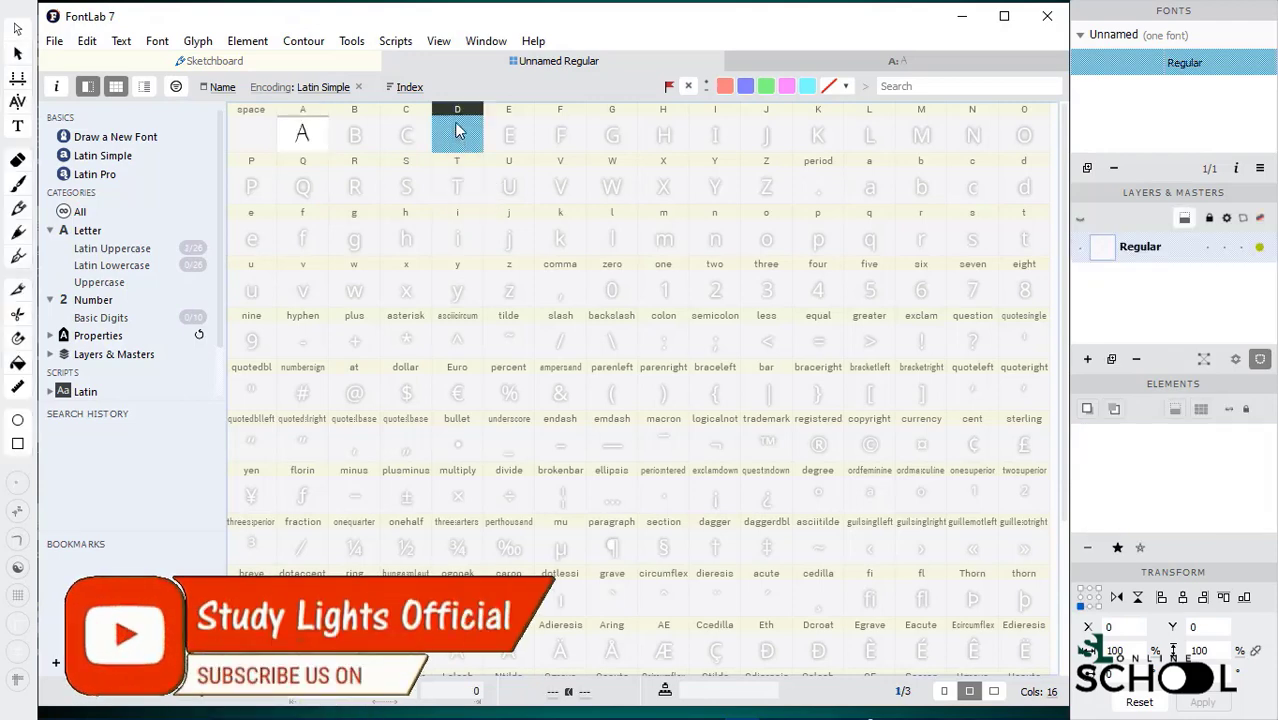
double_click(457, 130)
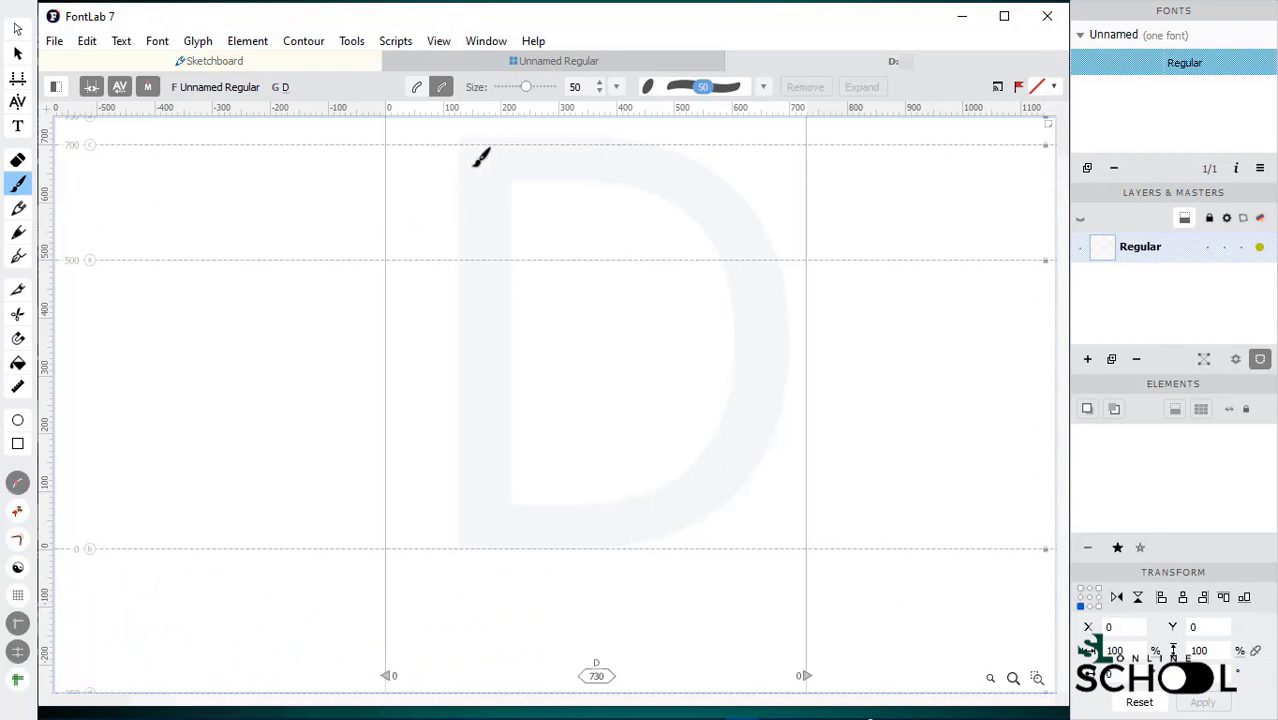
drag(484, 148, 458, 532)
mouse_move(488, 149)
mouse_down()
mouse_move(536, 154)
mouse_move(650, 249)
mouse_move(681, 394)
mouse_move(641, 494)
mouse_move(462, 528)
mouse_up()
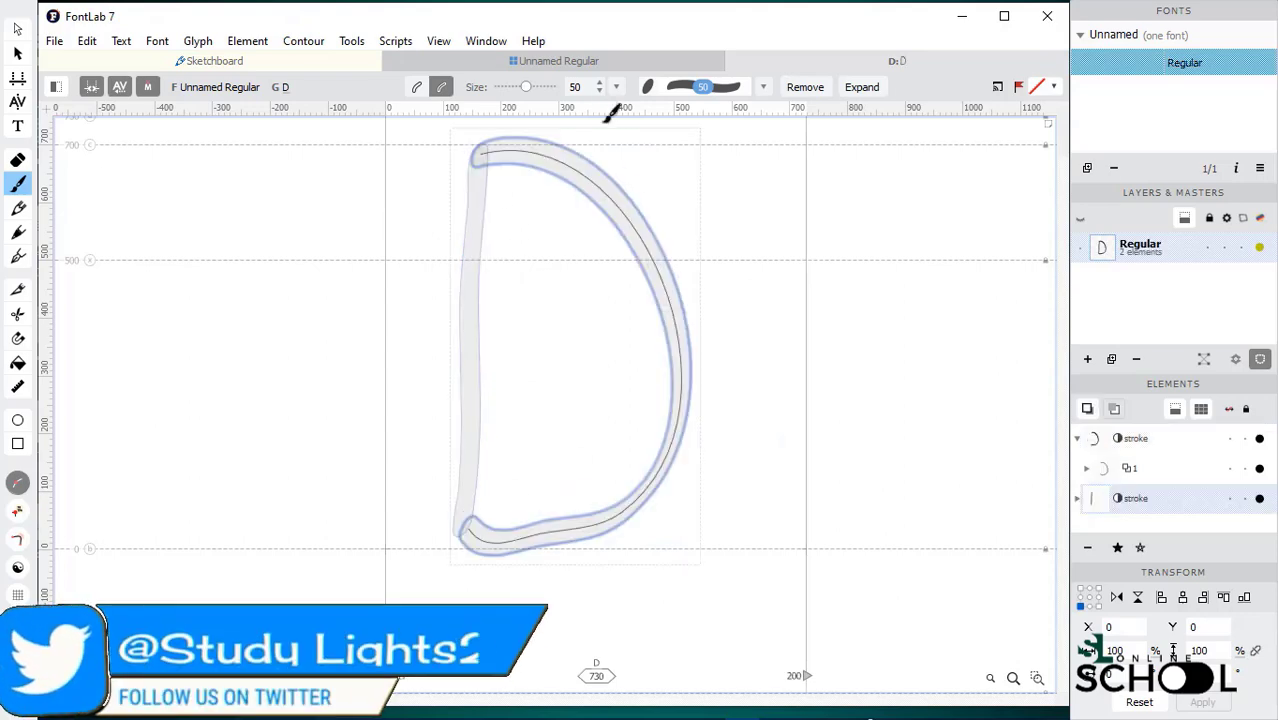
click(548, 64)
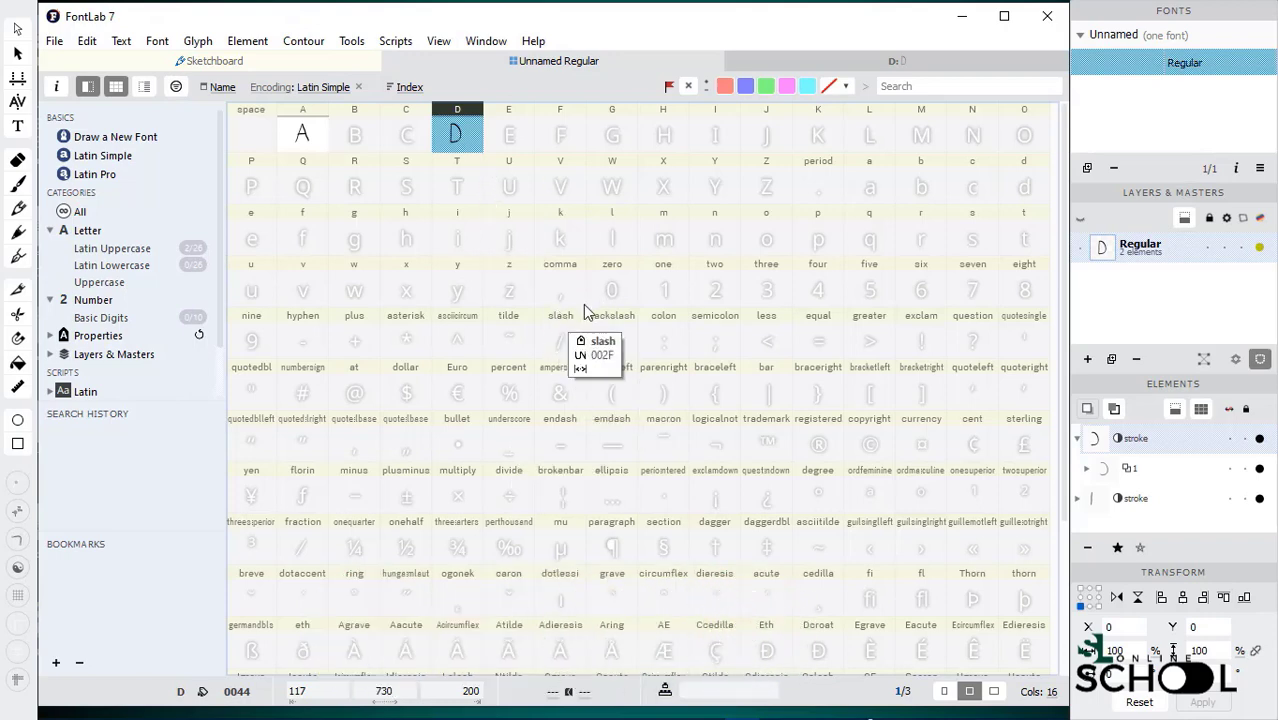
click(298, 139)
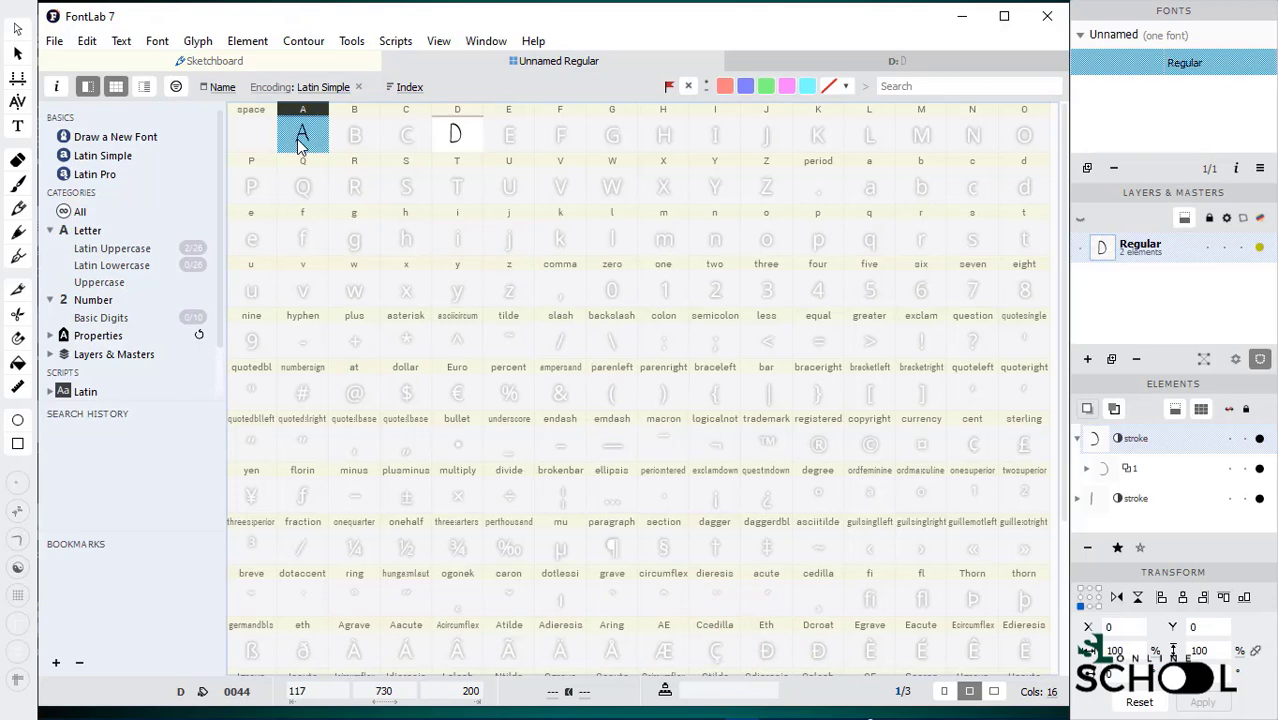
click(455, 133)
double_click(455, 133)
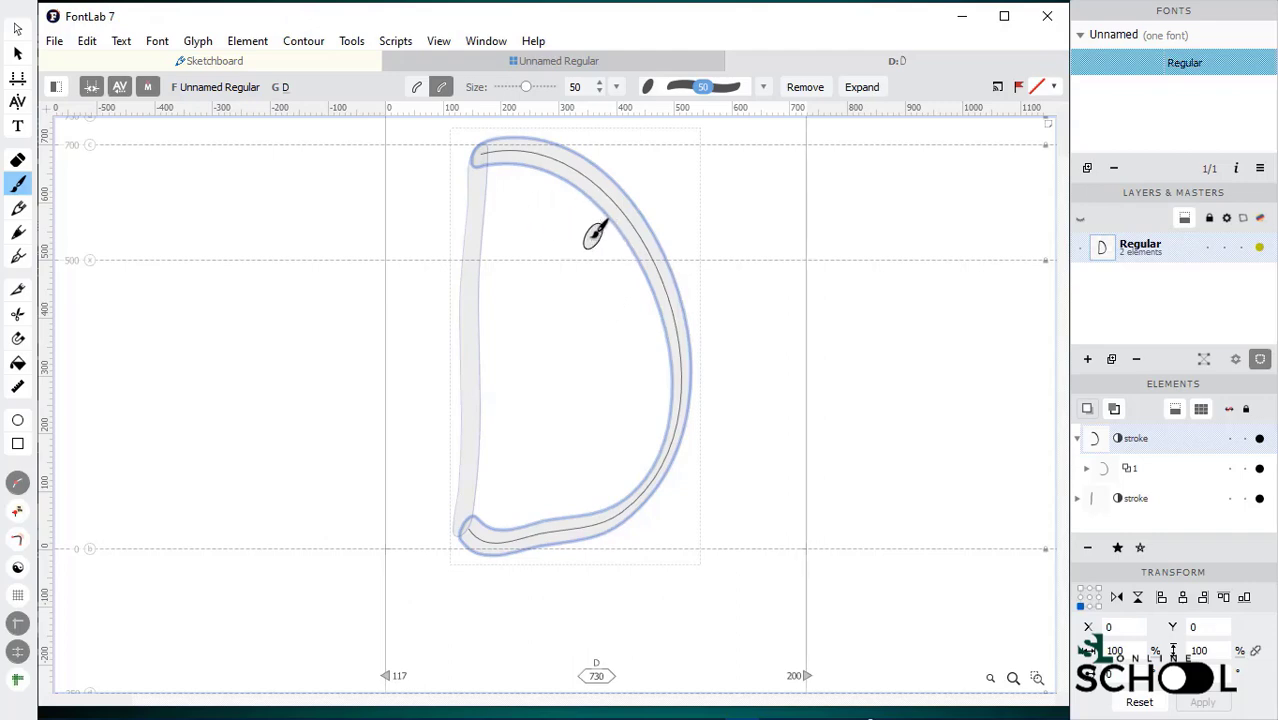
click(576, 66)
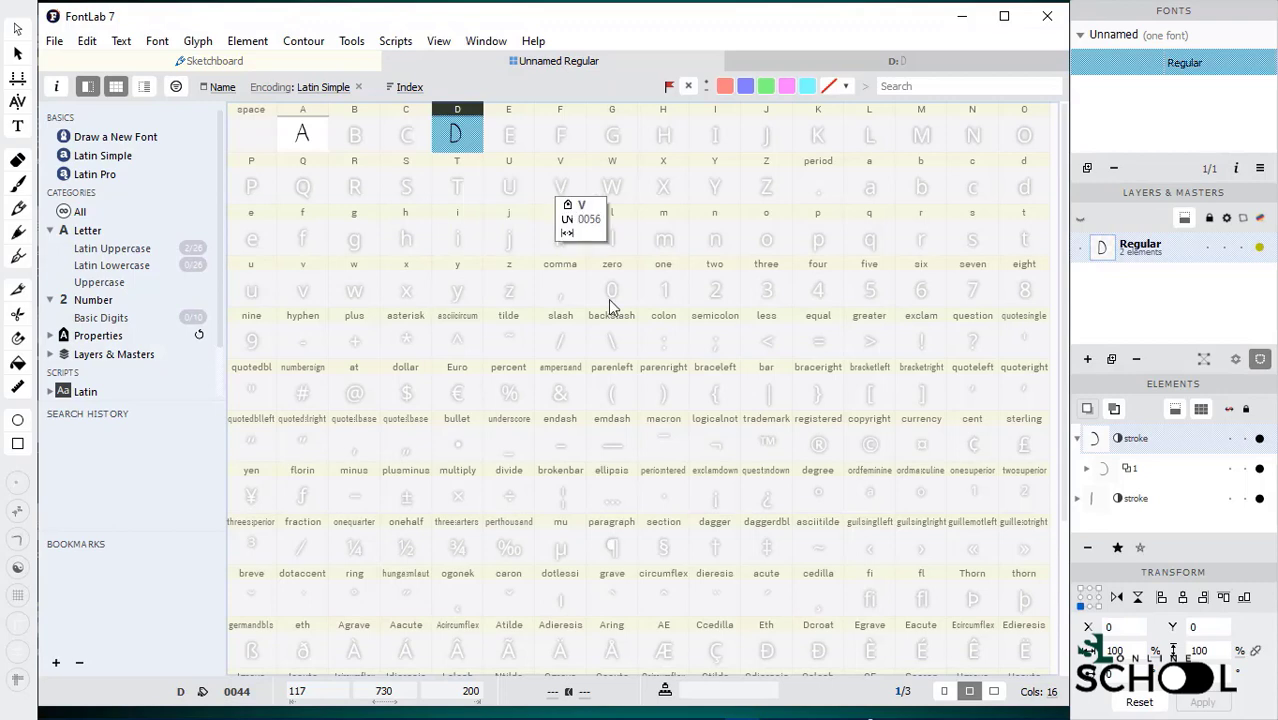
Open the uppercase W glyph, paint the letter with the brush over its template, and return to the glyph overview.
click(608, 192)
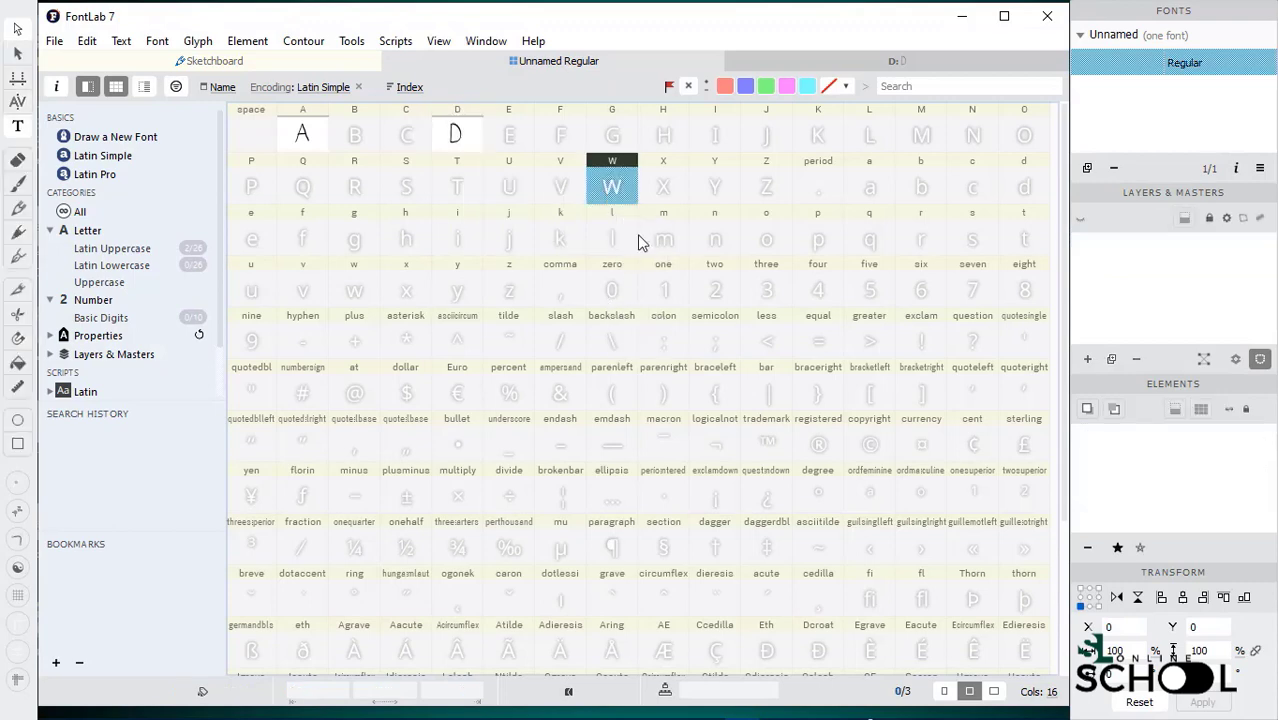
double_click(608, 182)
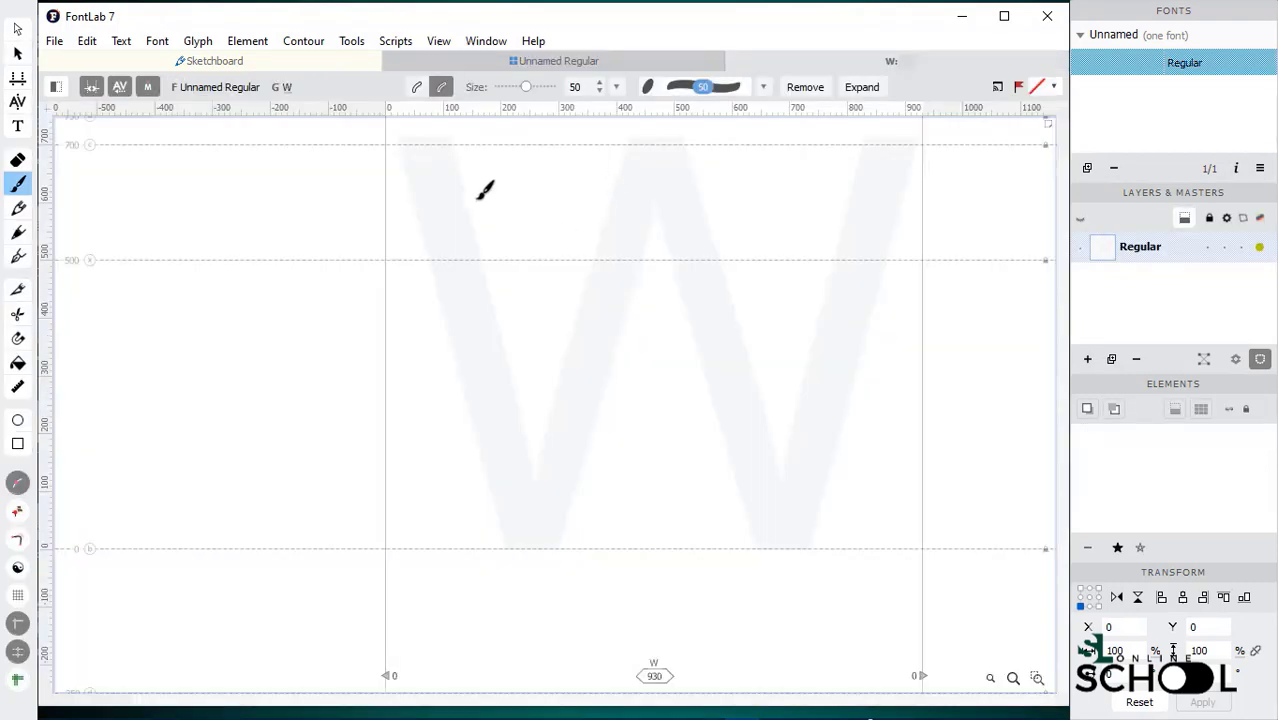
mouse_move(436, 160)
mouse_down()
mouse_move(480, 412)
mouse_move(512, 510)
mouse_move(638, 172)
mouse_move(660, 182)
mouse_up()
mouse_move(683, 264)
mouse_down()
mouse_move(734, 494)
mouse_move(776, 465)
mouse_move(862, 196)
mouse_up()
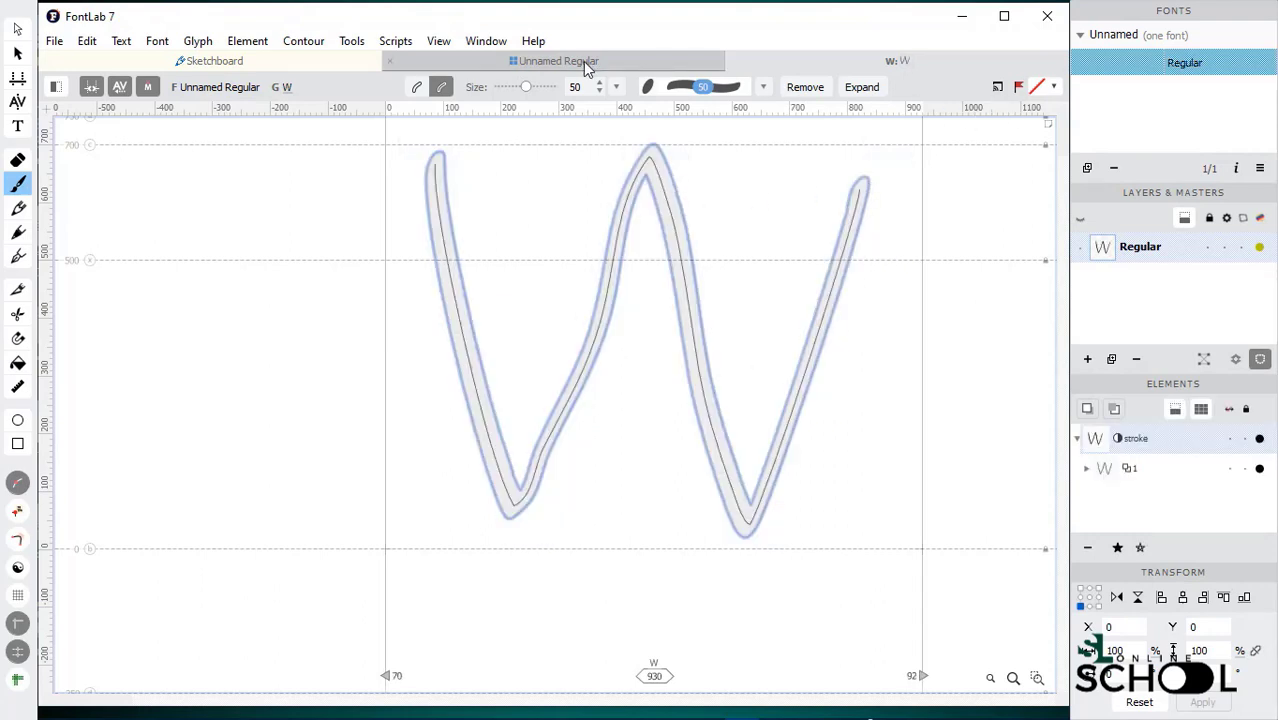
click(559, 66)
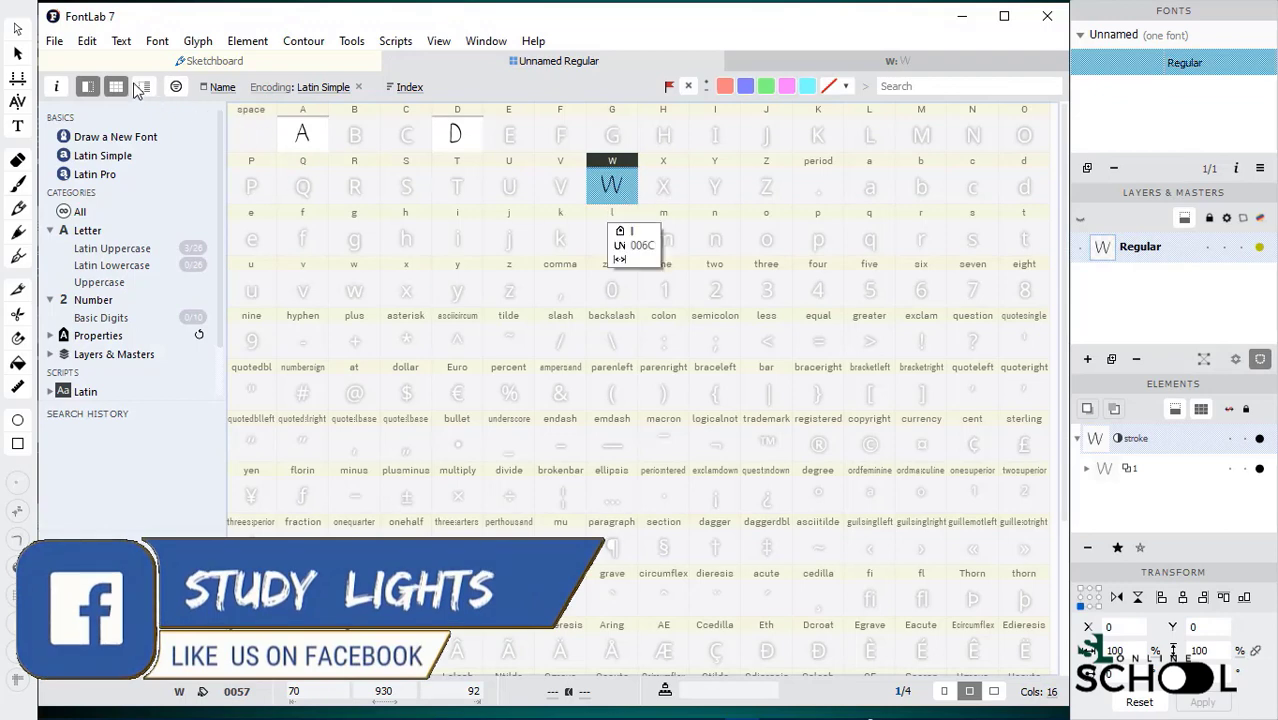
Set the font's family name to "sTUDY LIGHTS" in the font info.
click(53, 41)
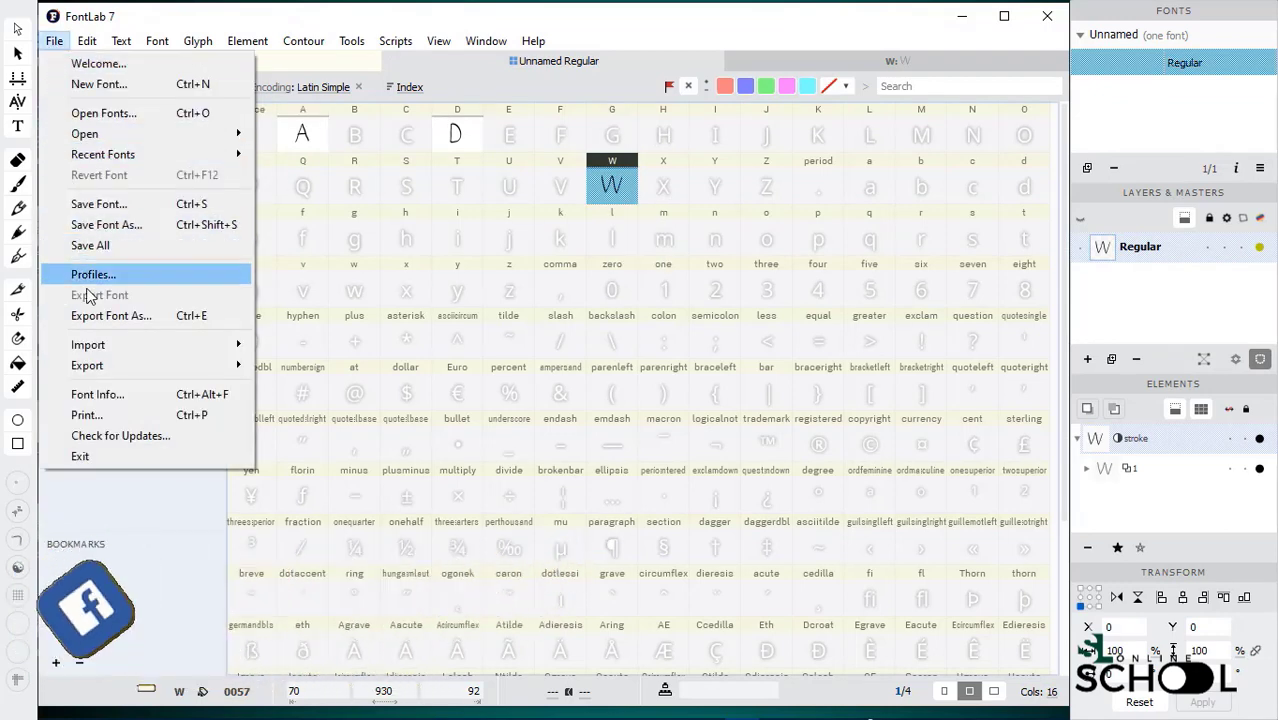
click(110, 394)
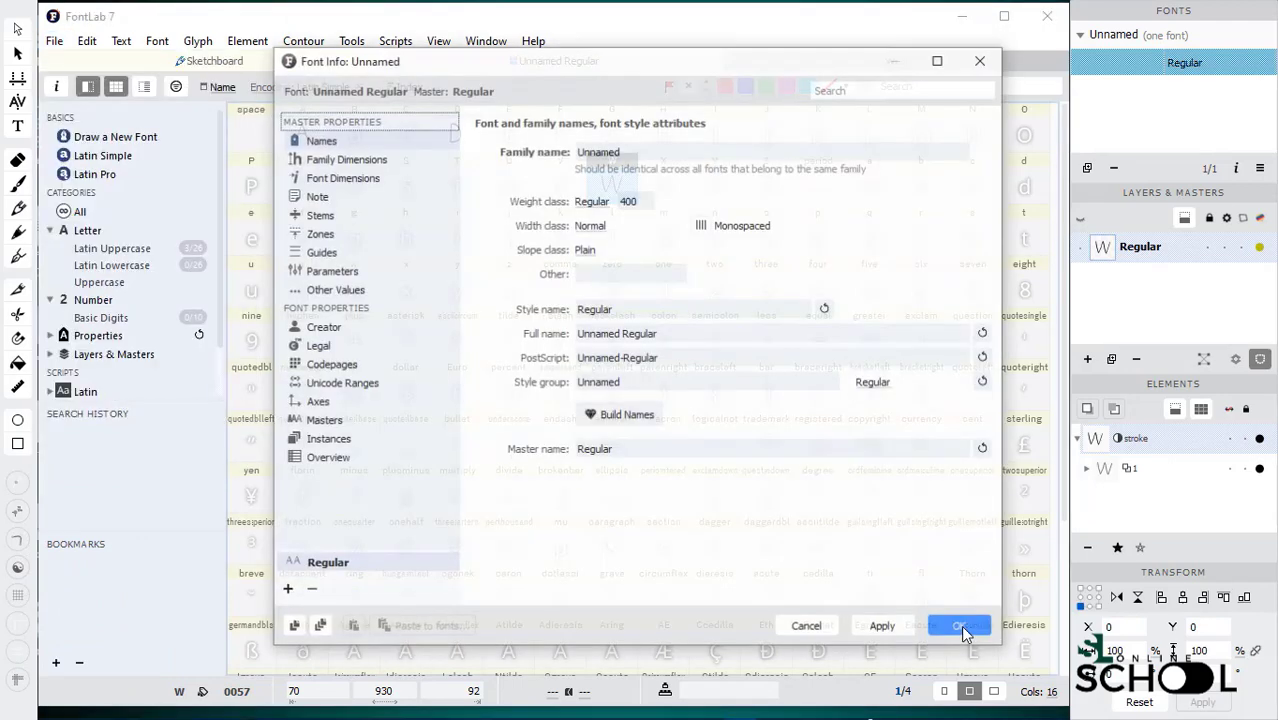
drag(631, 150, 580, 152)
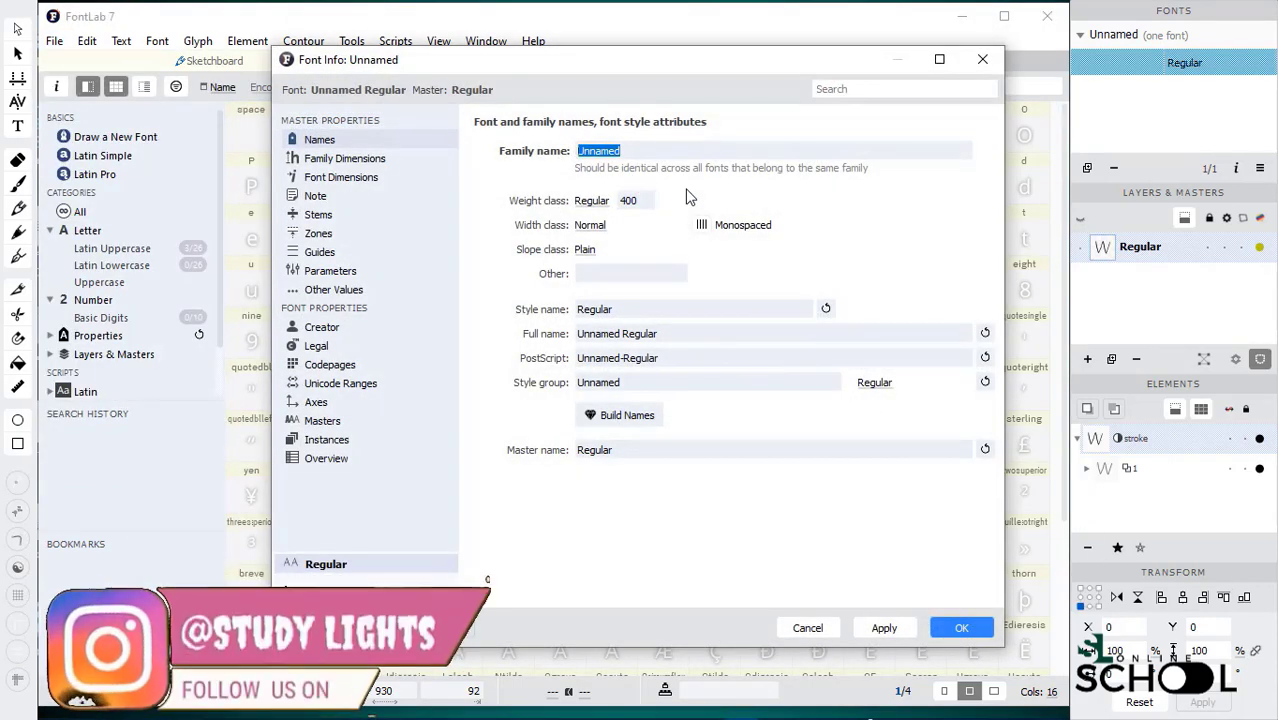
text(sTUDY l)
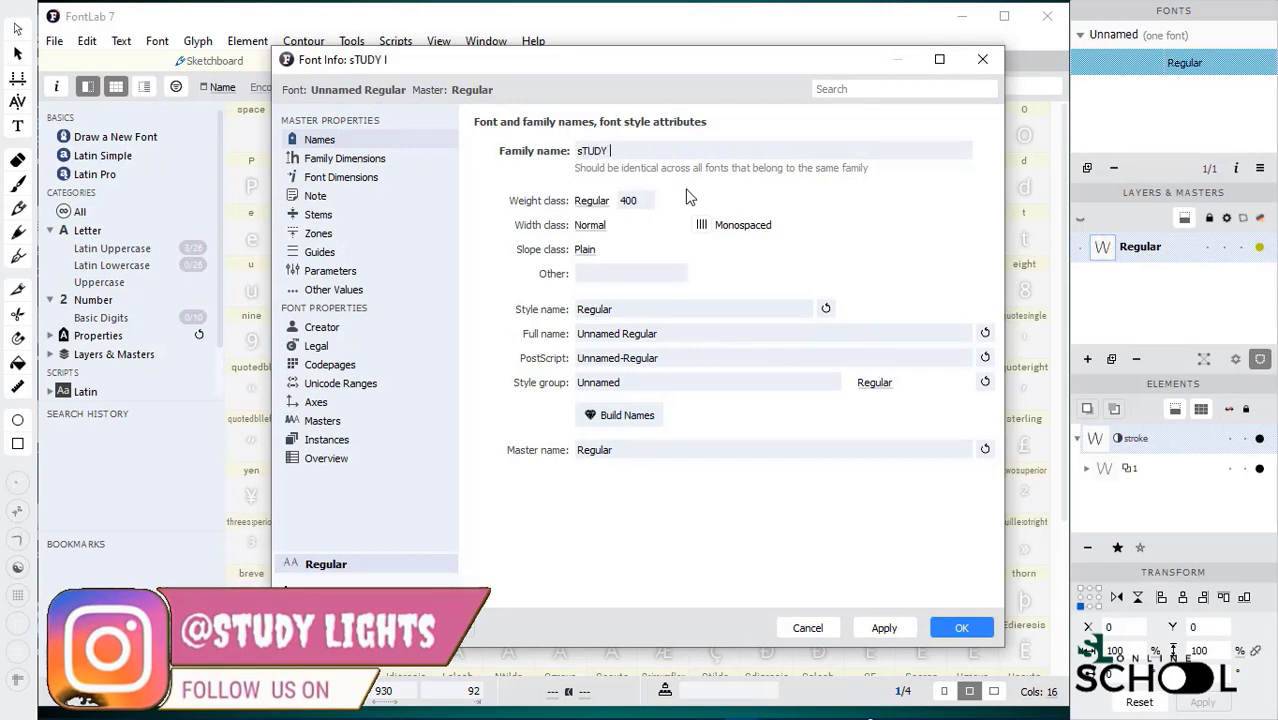
text(IGHTS)
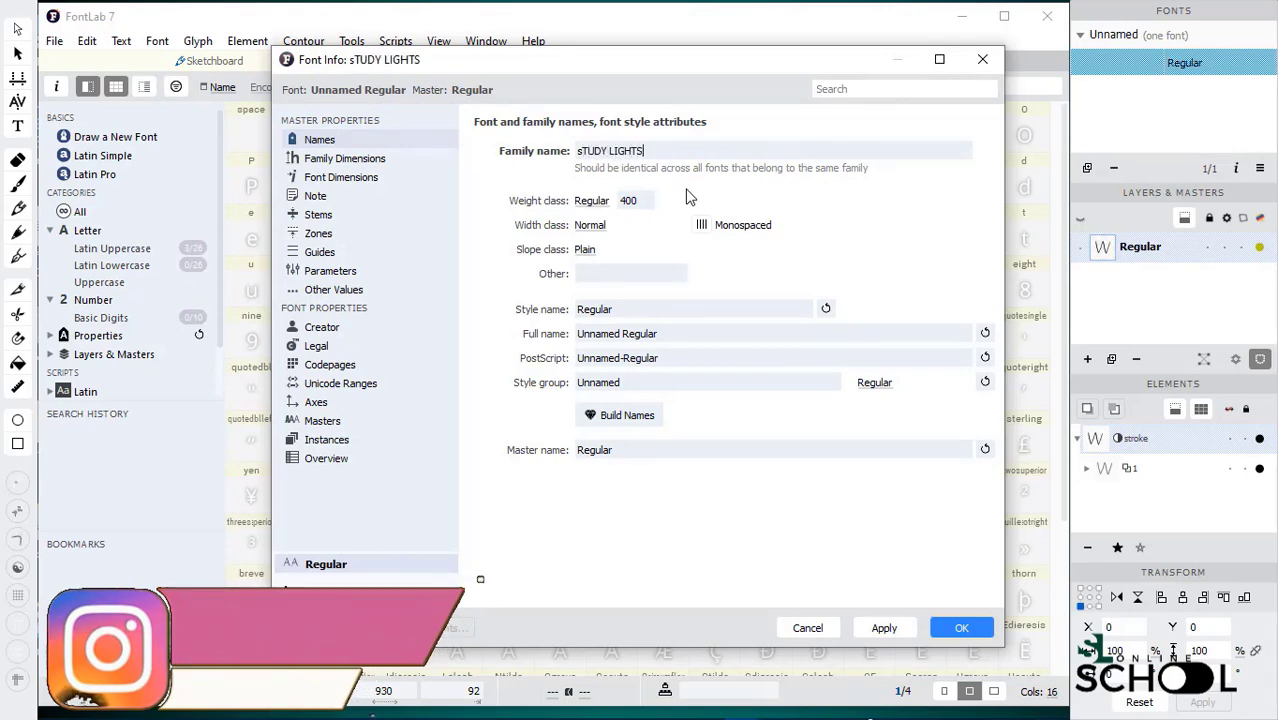
Copy the family name into the style name, full name, PostScript name and style group, and apply the font info.
key(ctrl+a)
key(ctrl+c)
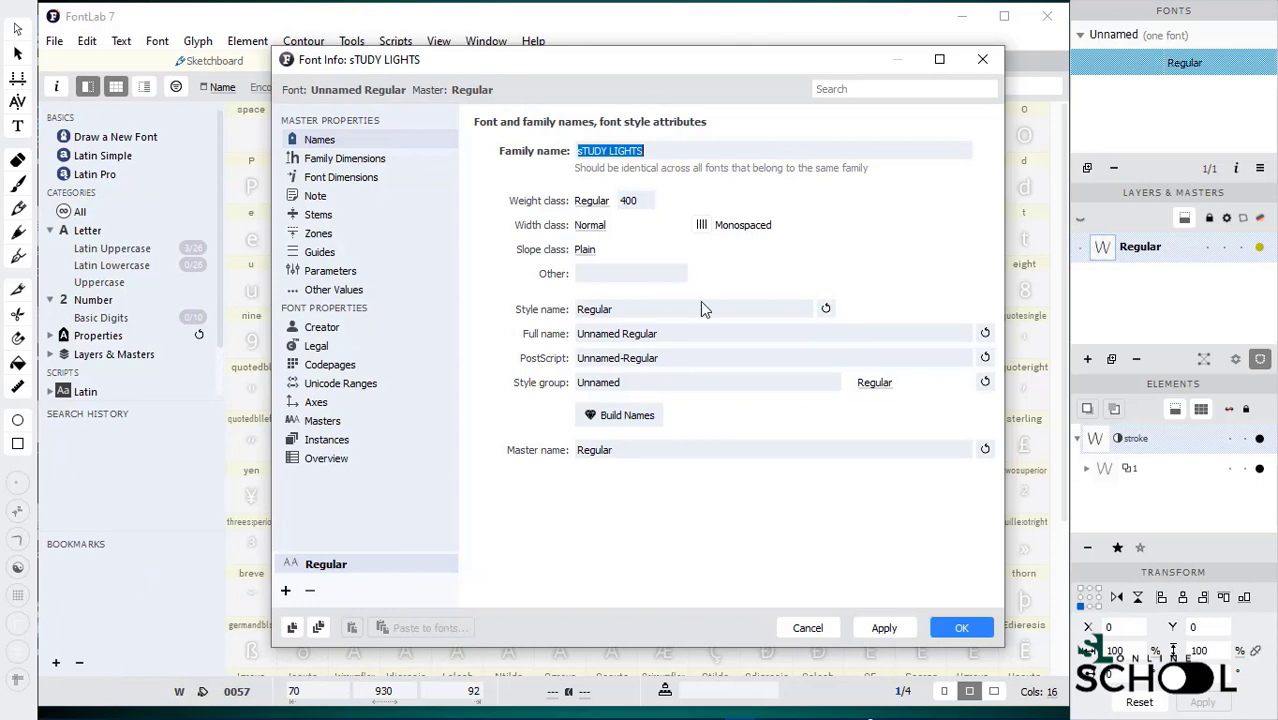
drag(628, 311, 577, 309)
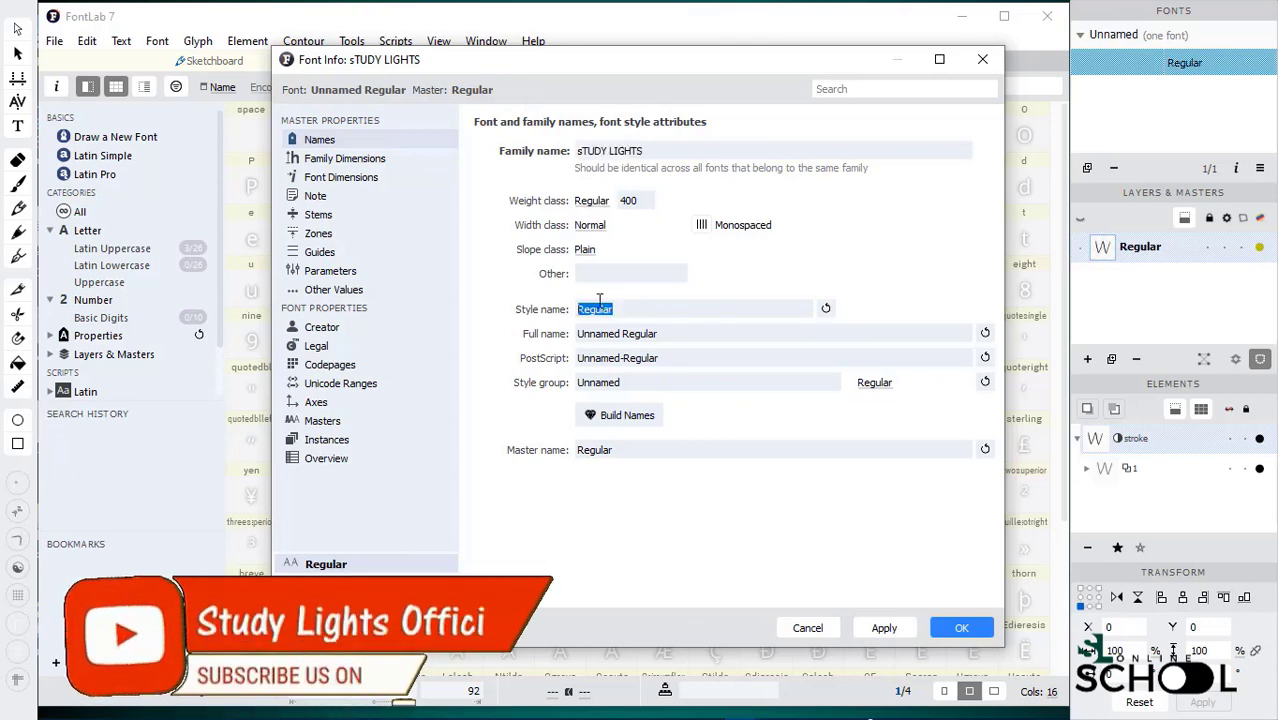
key(ctrl+v)
drag(674, 333, 591, 334)
key(ctrl+v)
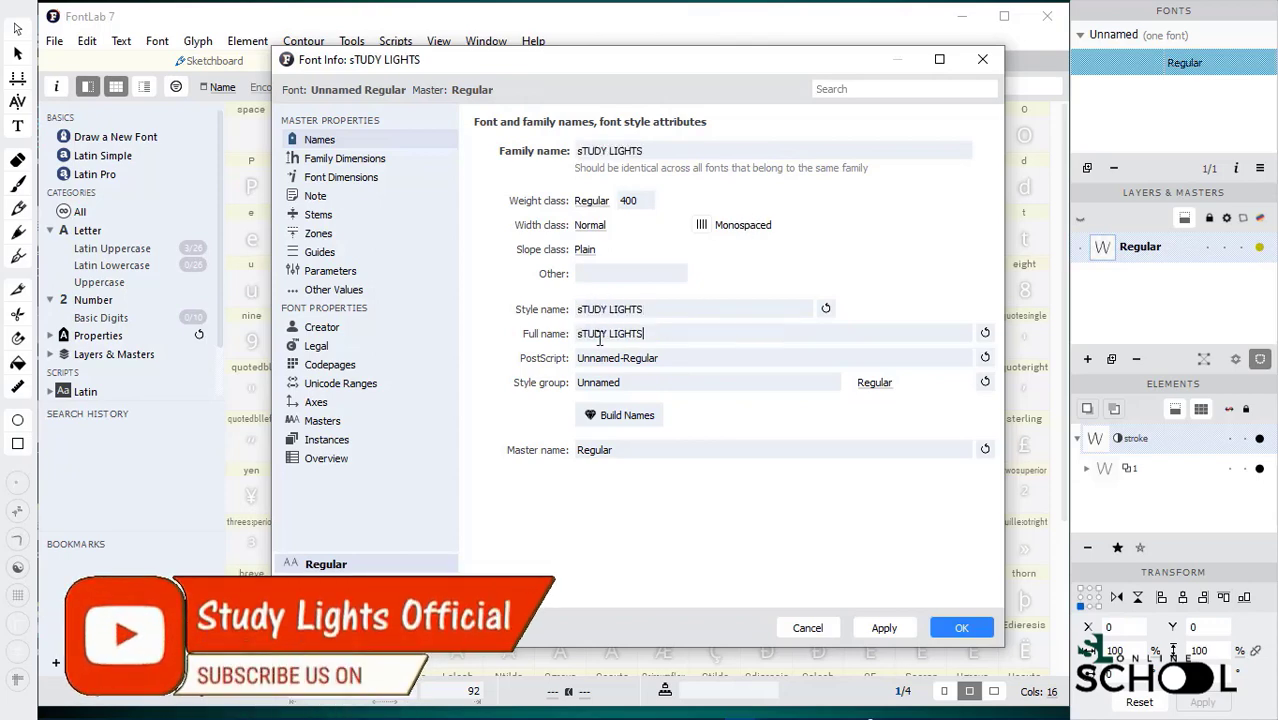
drag(682, 357, 535, 357)
key(ctrl+v)
drag(646, 381, 549, 381)
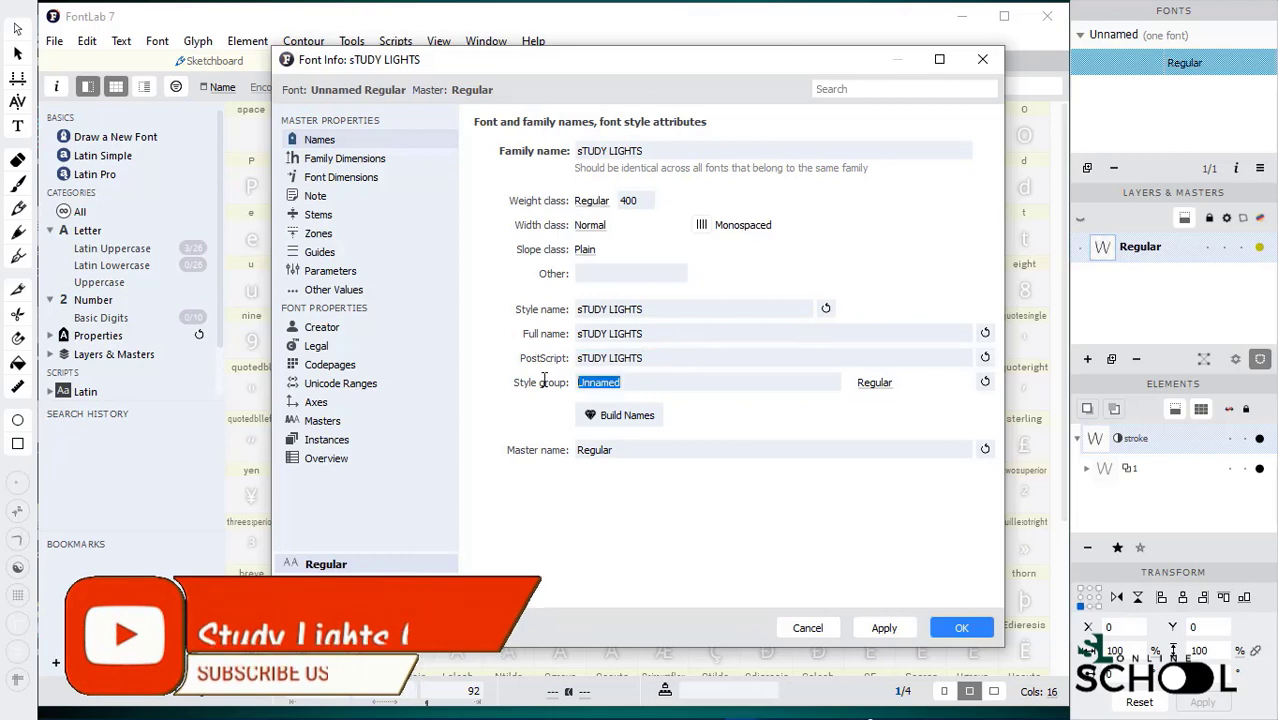
key(ctrl+v)
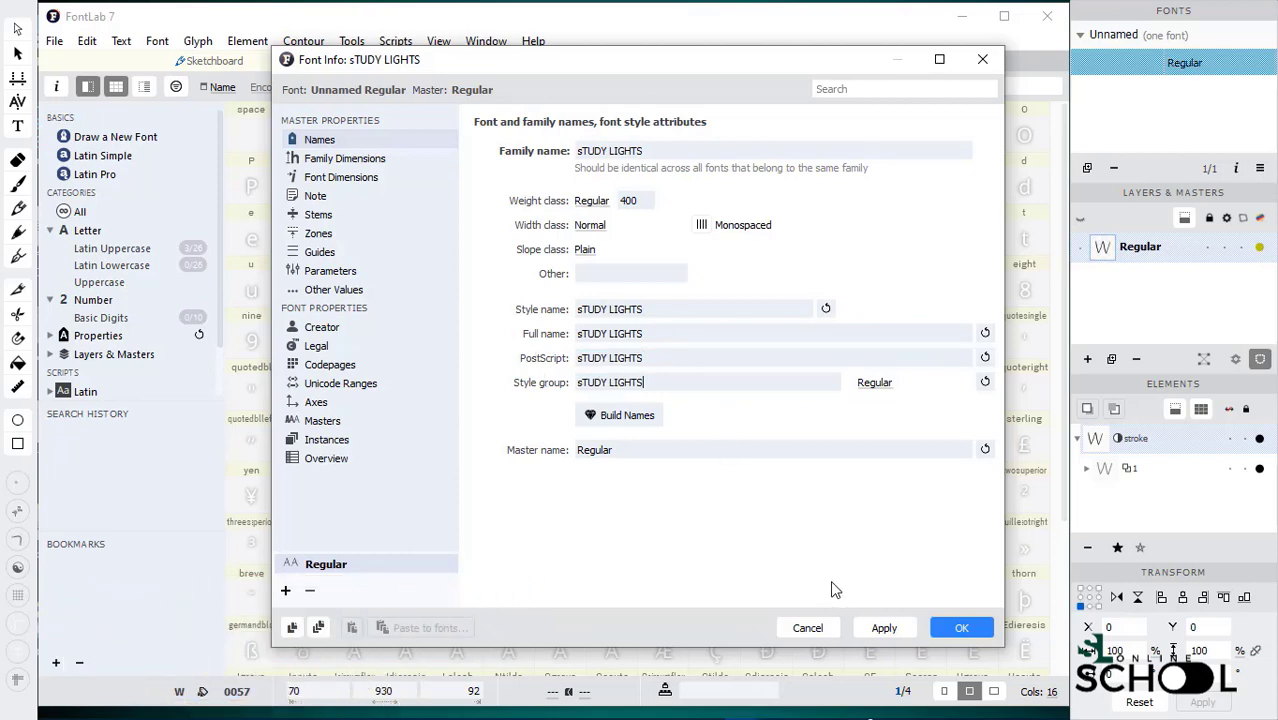
click(884, 627)
click(960, 627)
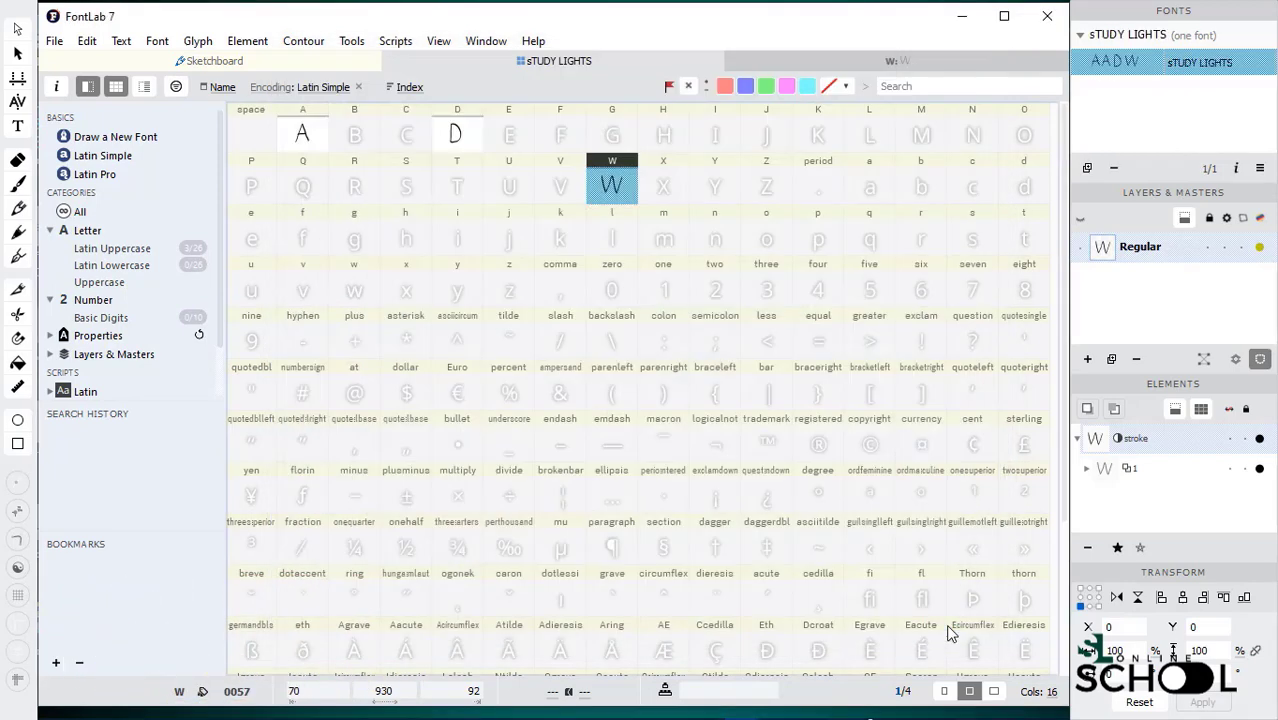
Export the font's current layer as OpenType TT (ttf) to the Desktop folder.
click(54, 44)
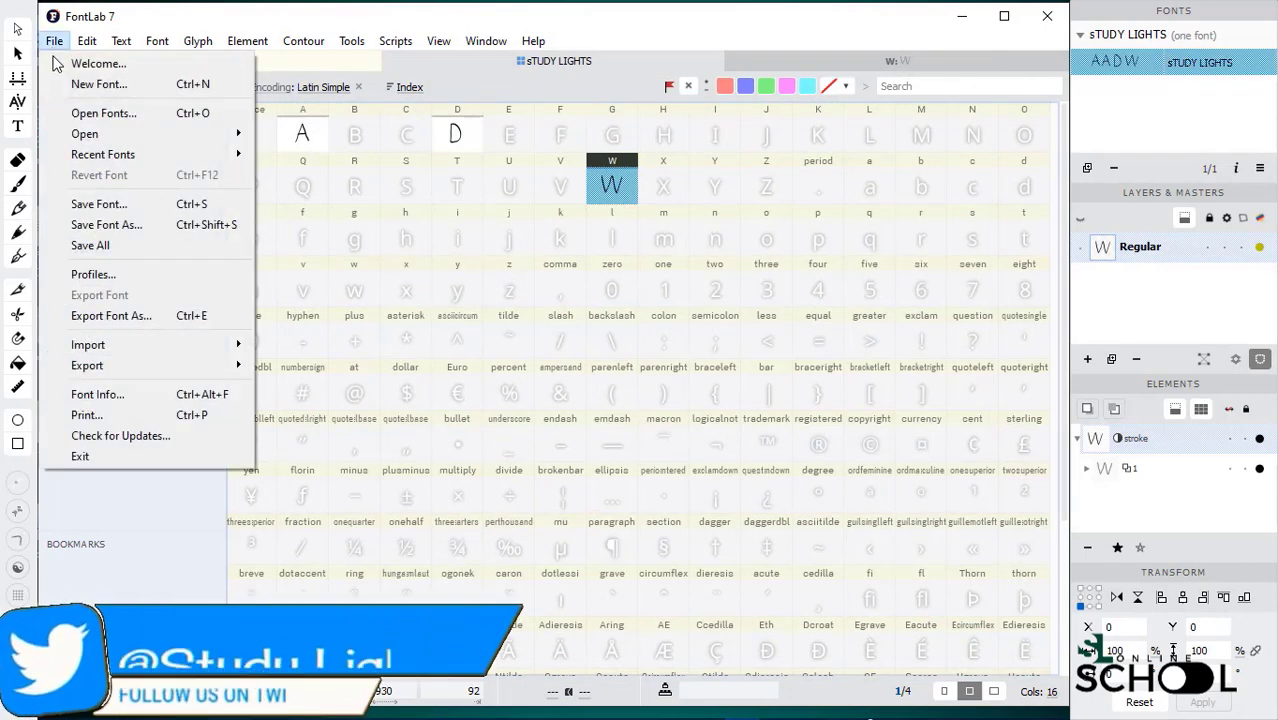
click(111, 316)
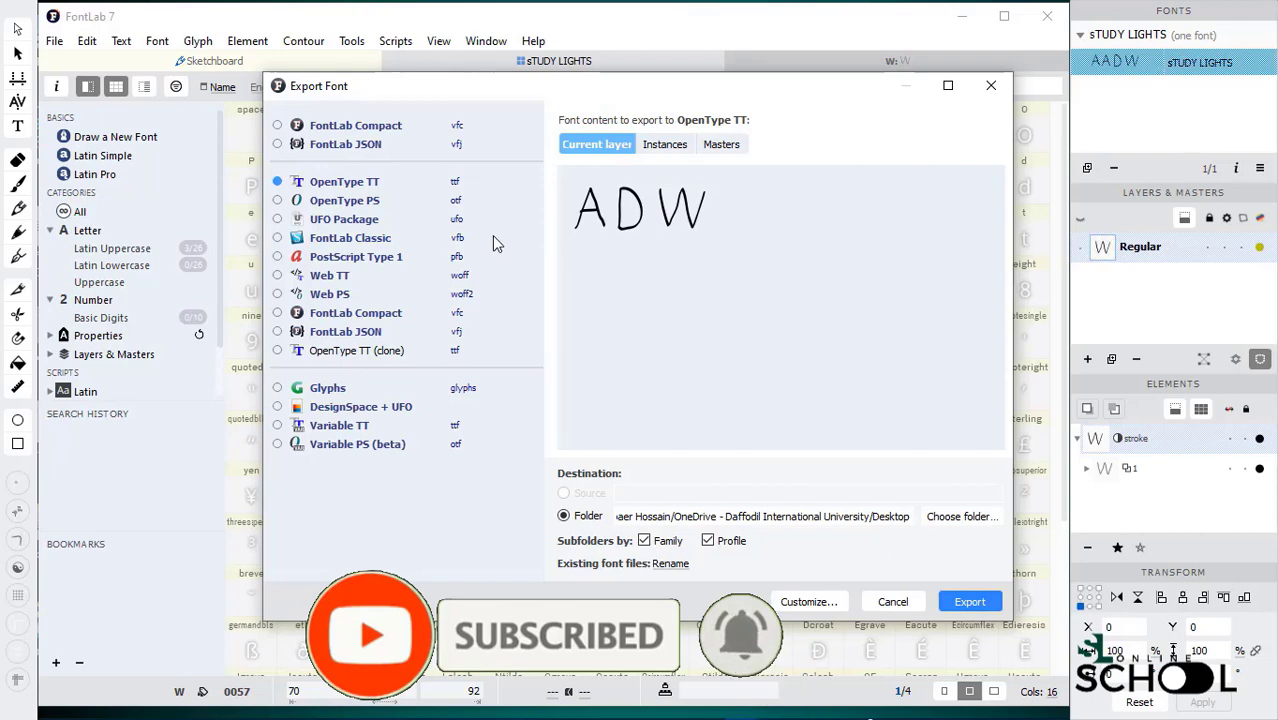
click(345, 187)
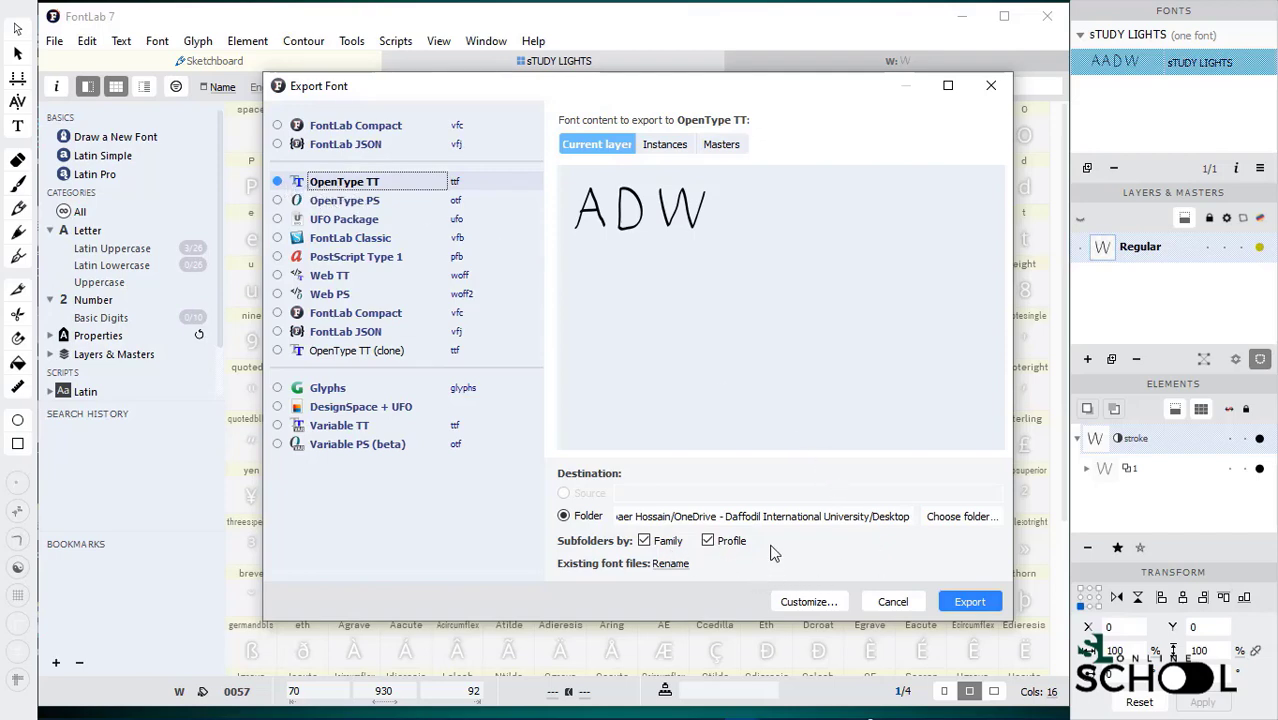
click(960, 520)
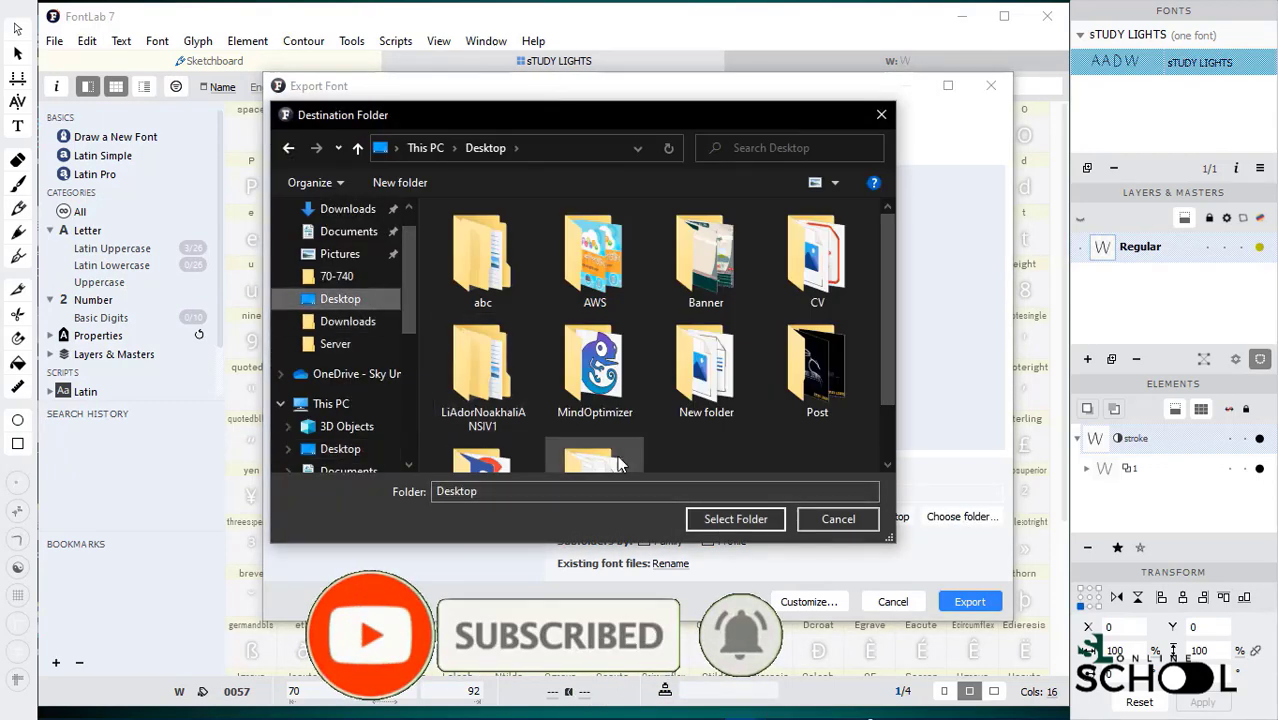
click(736, 519)
click(966, 602)
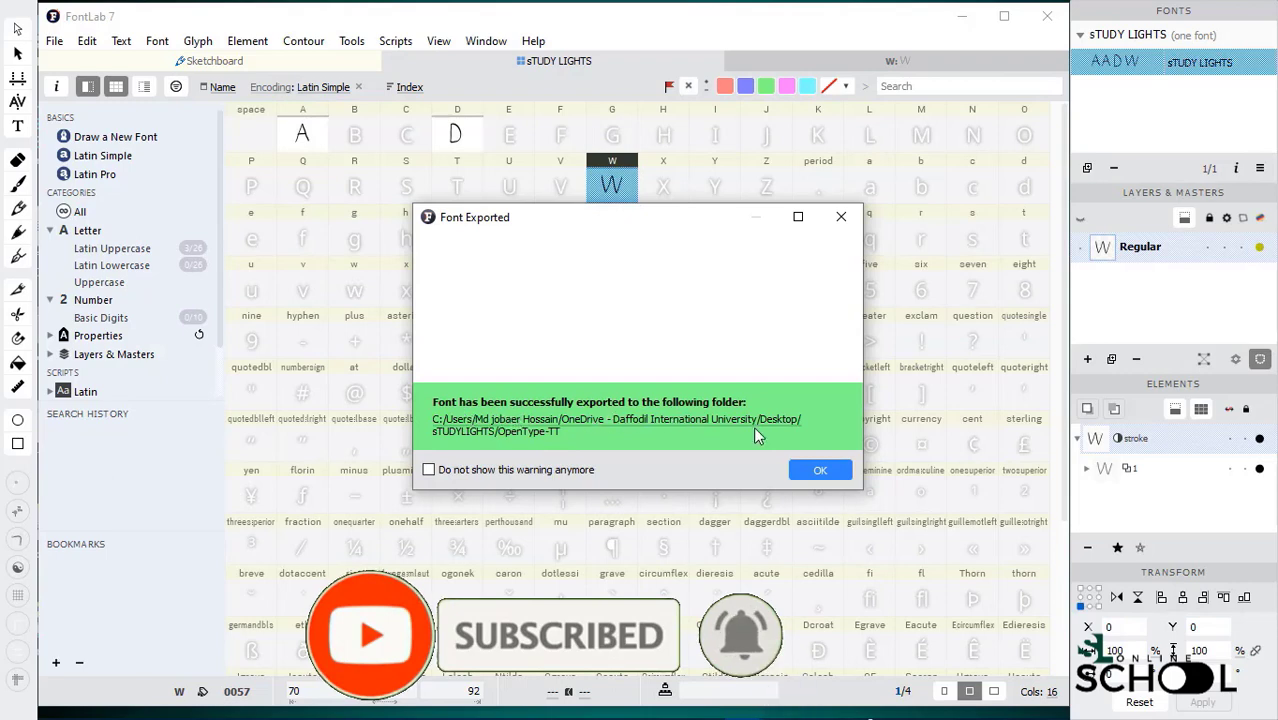
click(818, 470)
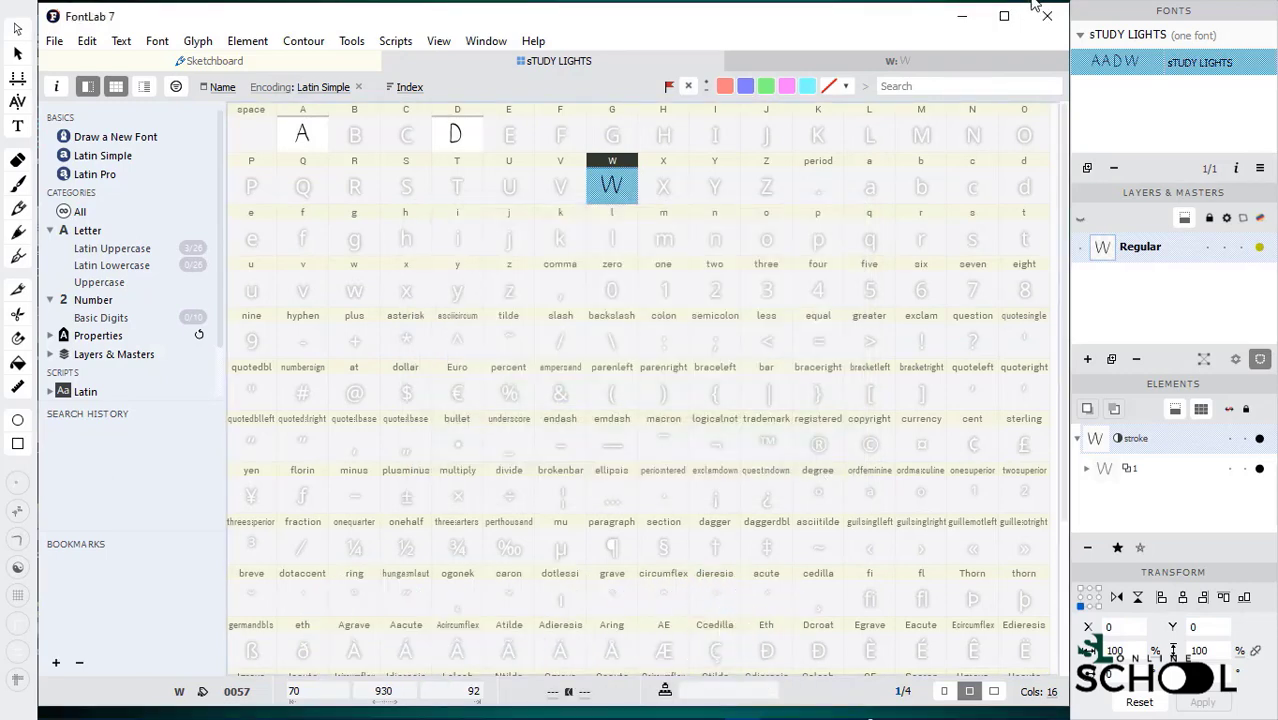
Open the exported sTUDY LIGHTS.ttf from the OpenType-TT subfolder of the sTUDYLIGHTS folder on the desktop.
click(960, 17)
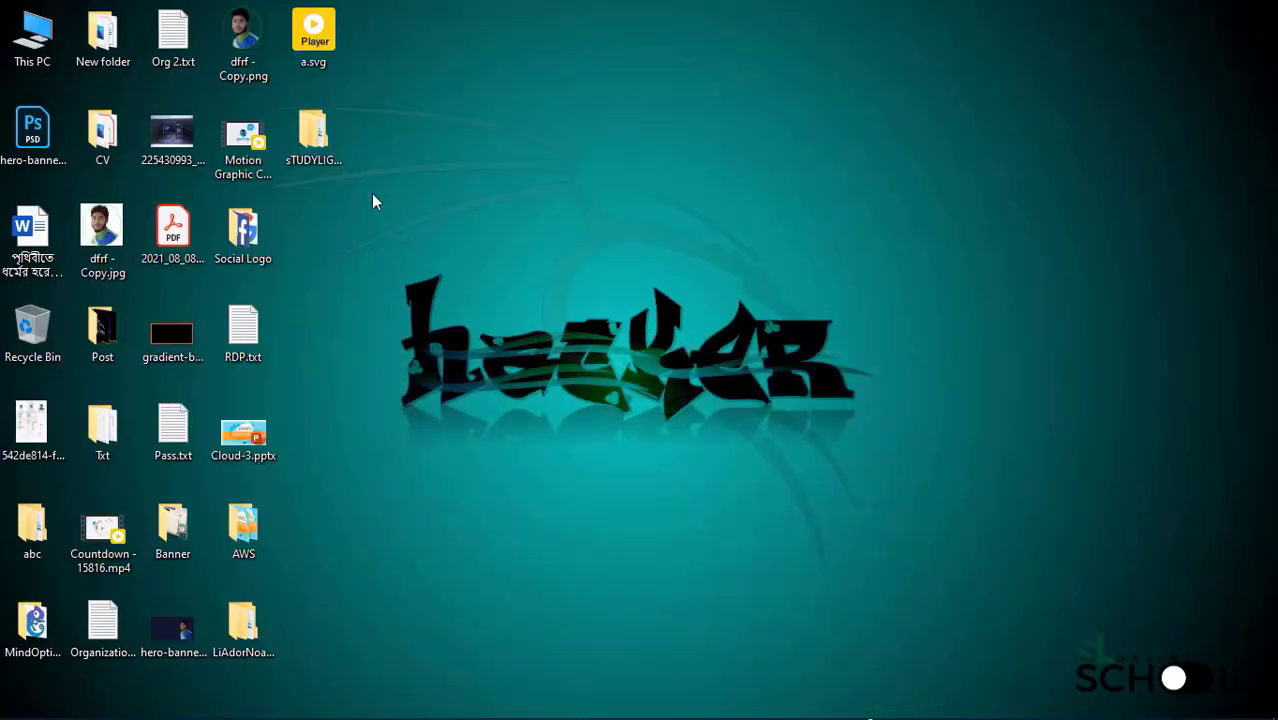
double_click(323, 148)
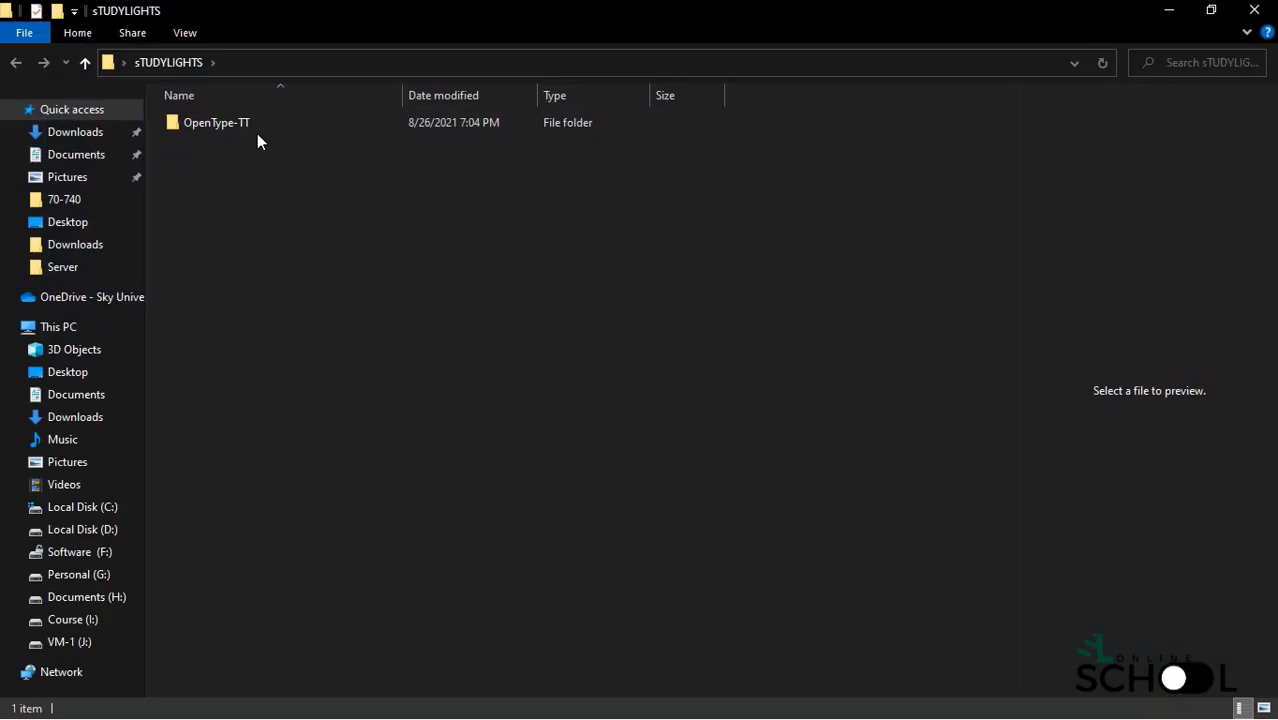
click(237, 131)
double_click(237, 131)
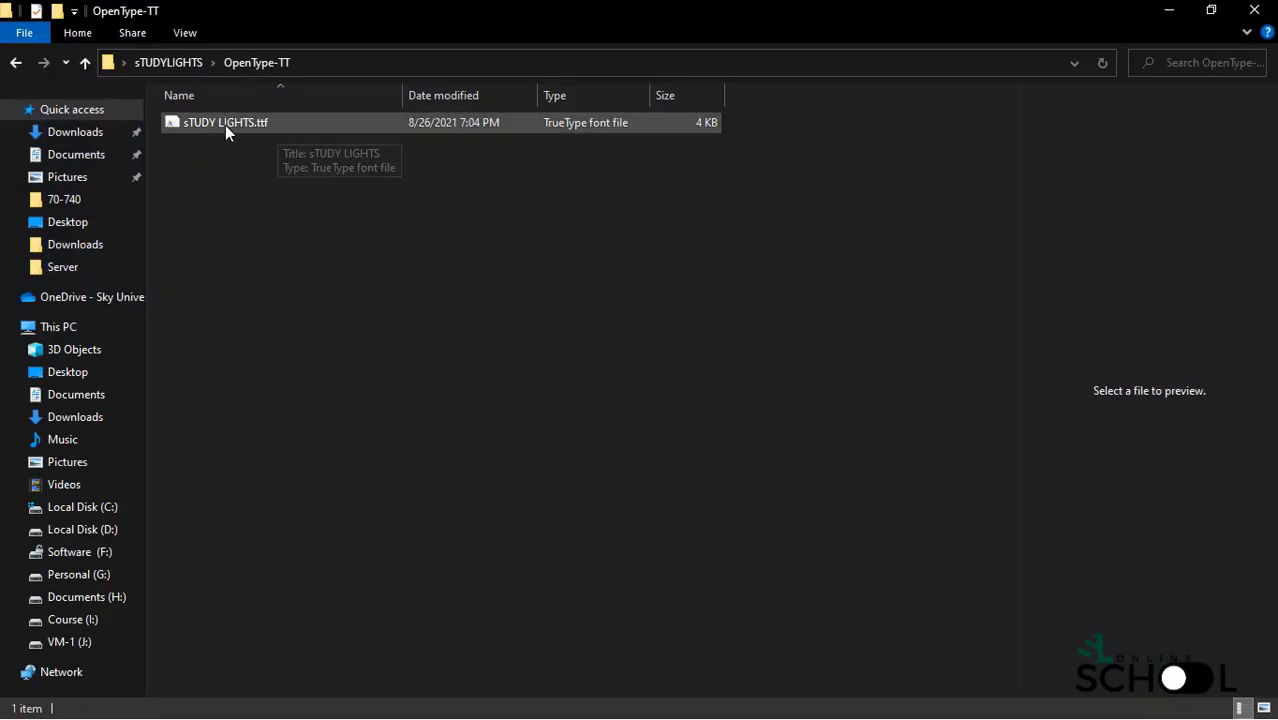
double_click(225, 125)
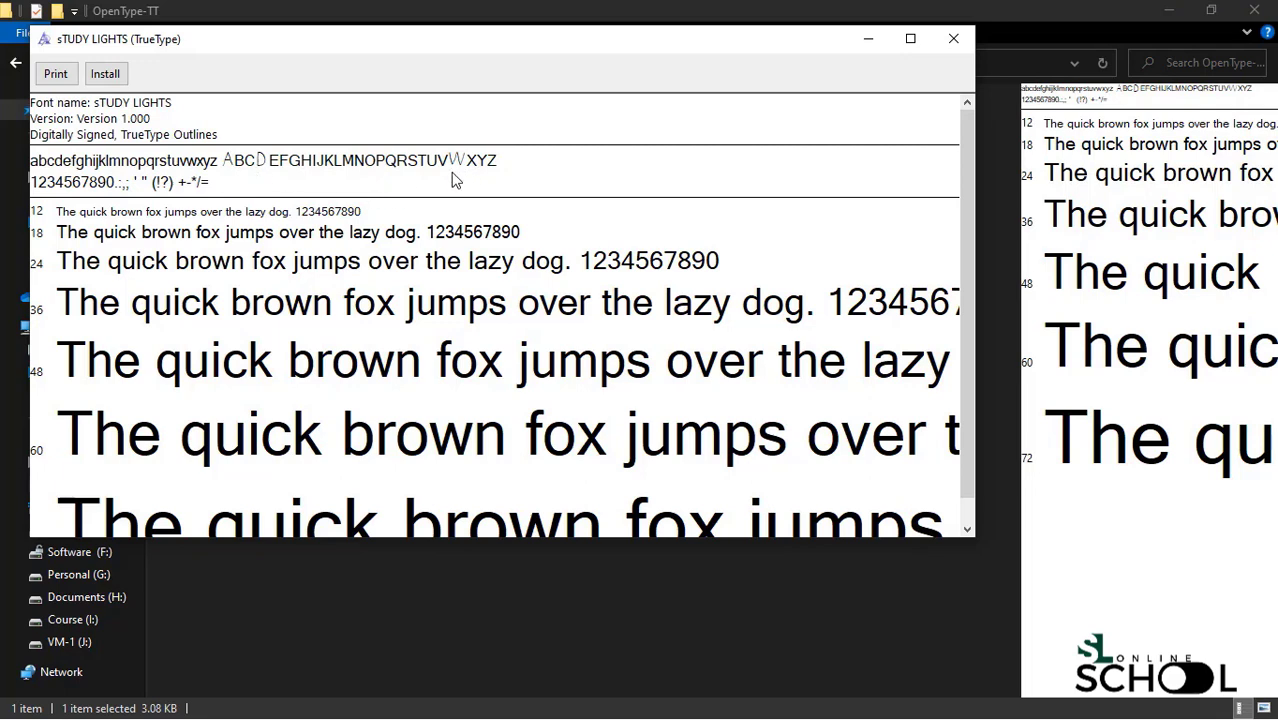
Install the sTUDY LIGHTS font, minimise its preview window and restore the folder window to a smaller size.
click(106, 75)
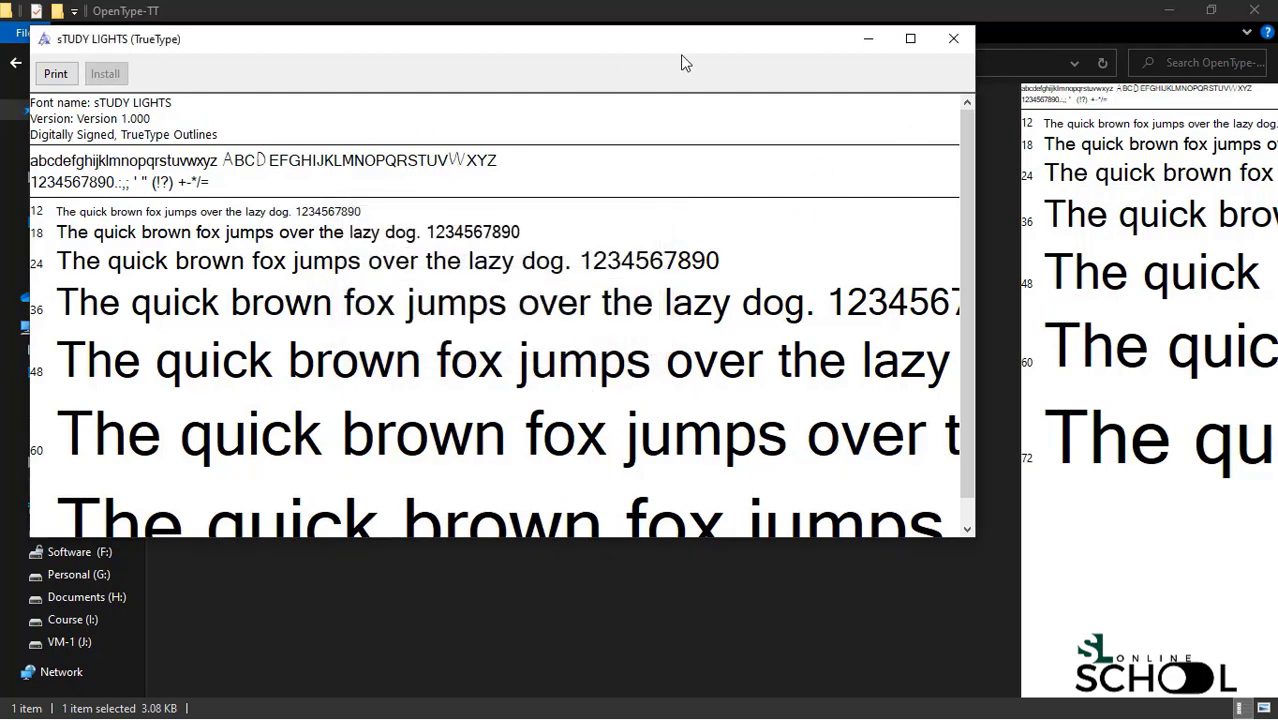
click(868, 38)
click(511, 508)
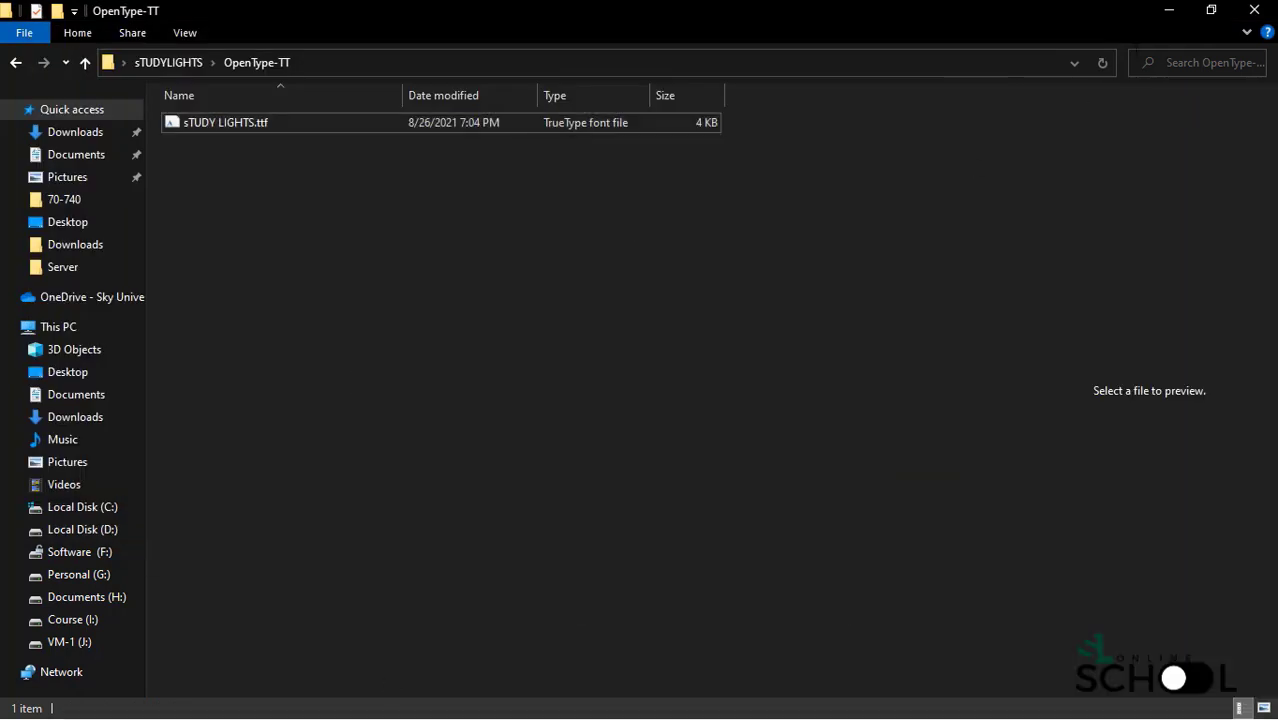
click(1211, 9)
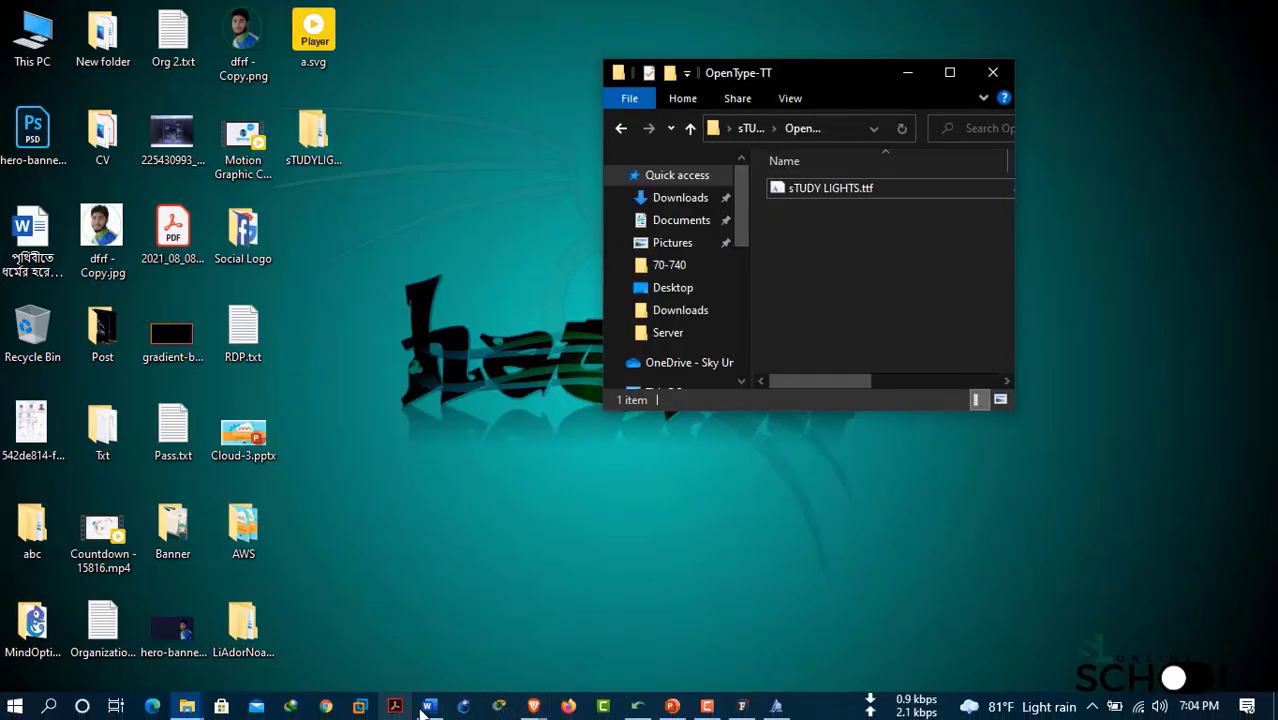
Switch to the blank Word document and enter the sample text "ADWF".
click(426, 707)
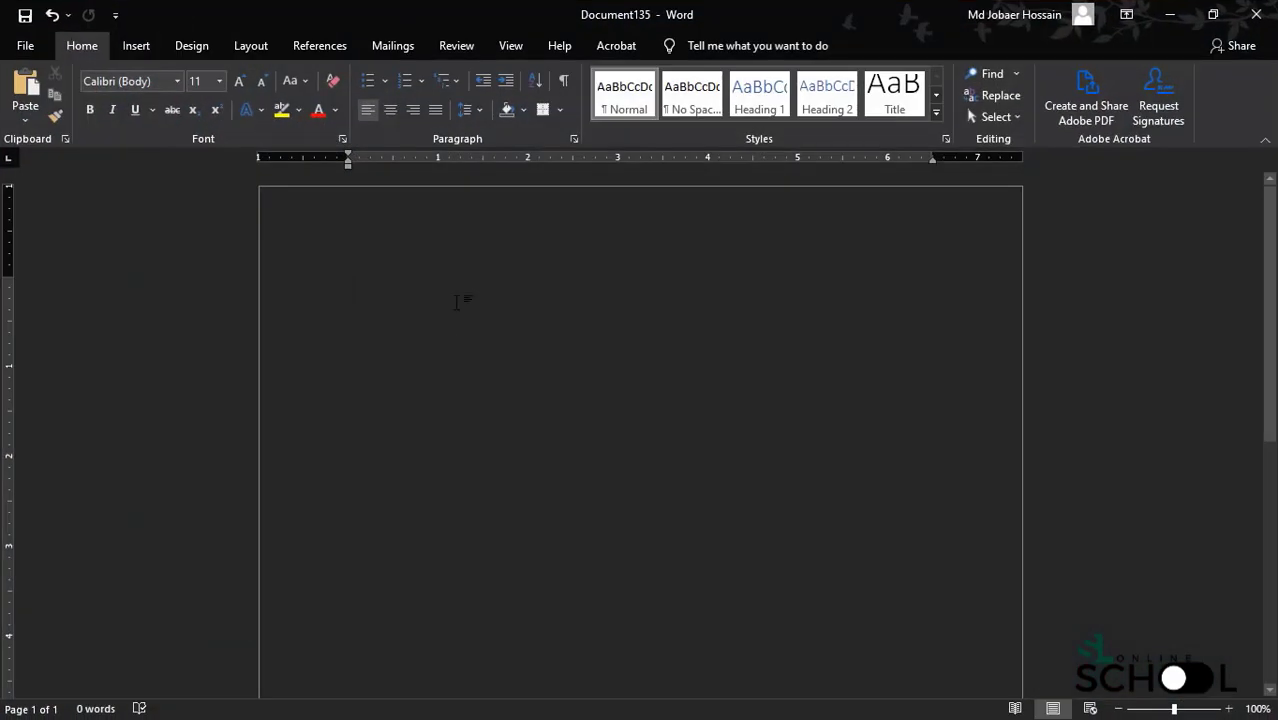
text(AD)
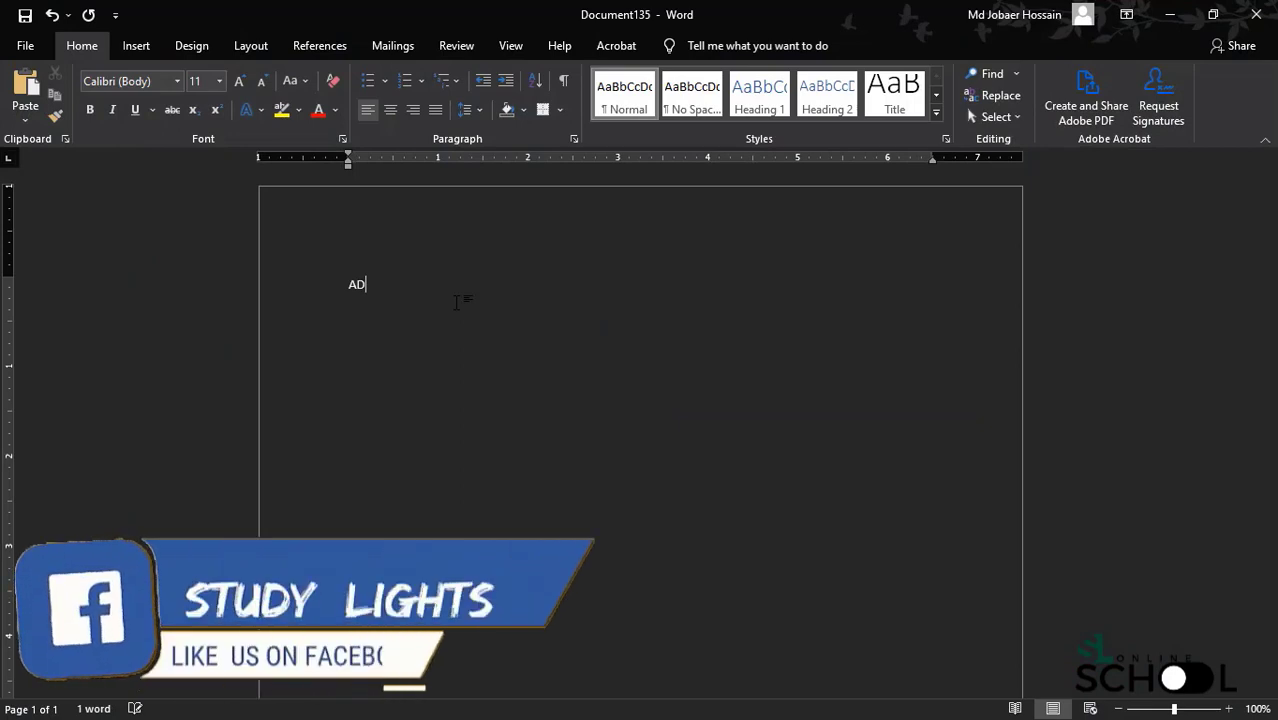
text(WF)
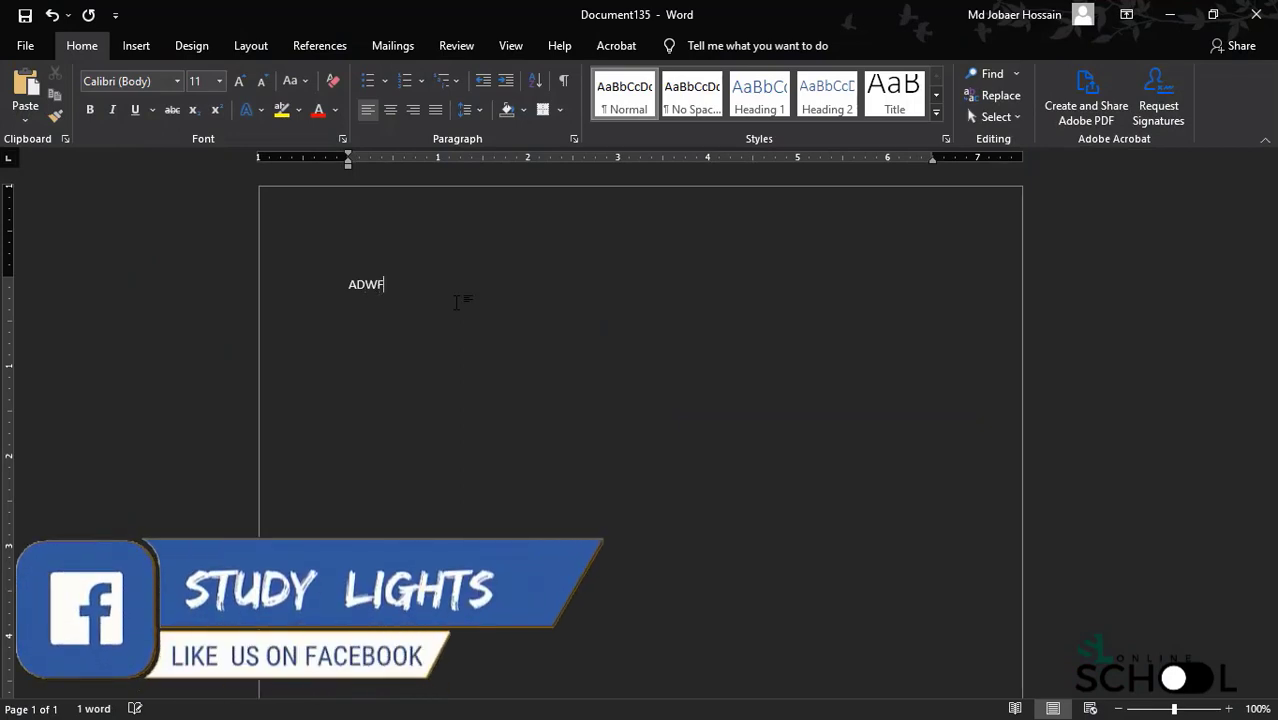
Set the font of the text ADWF to sTUDY LIGHTS.
drag(485, 334, 294, 220)
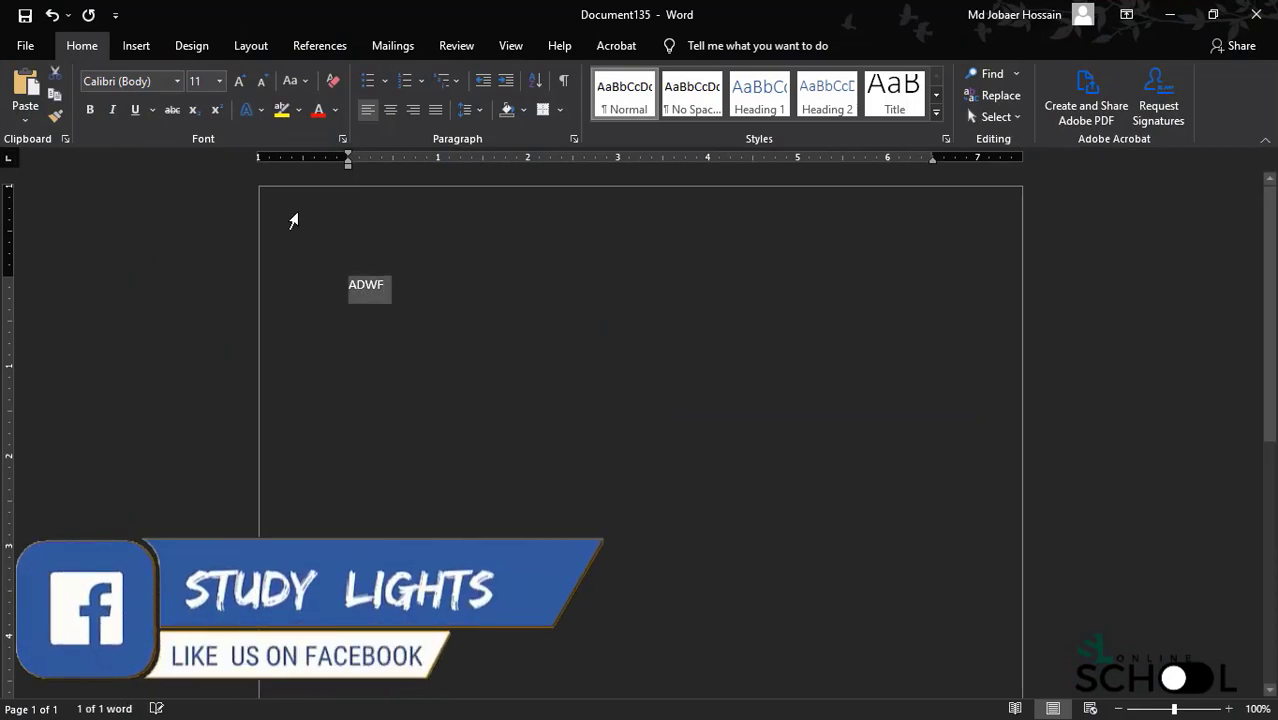
click(135, 84)
text(s)
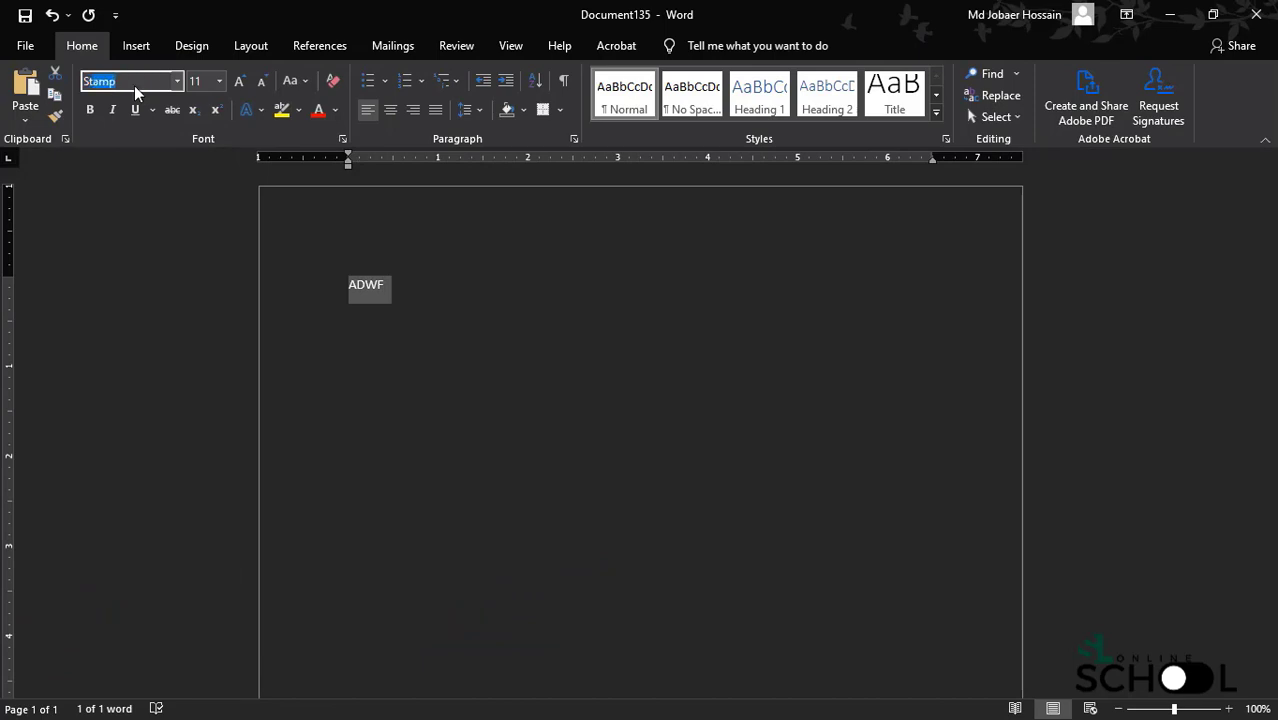
text(tu)
key(Return)
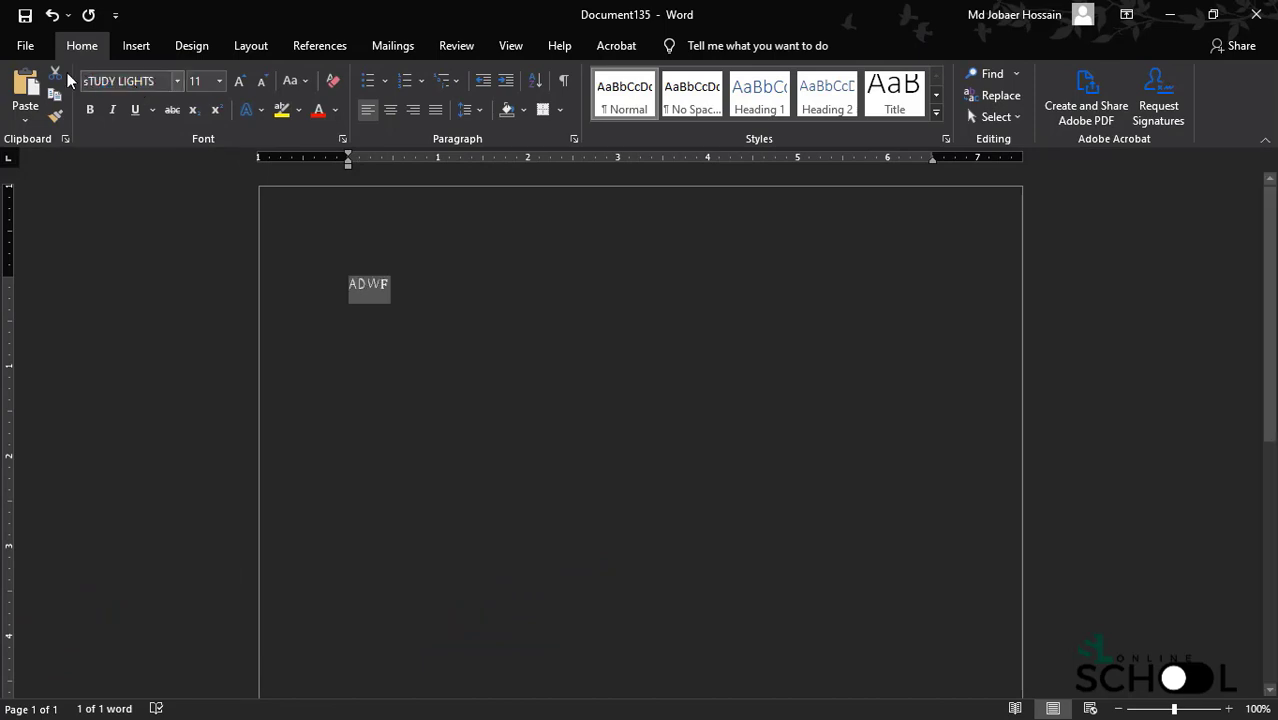
Make the ADWF text bold and enlarge it to 170 pt.
click(90, 110)
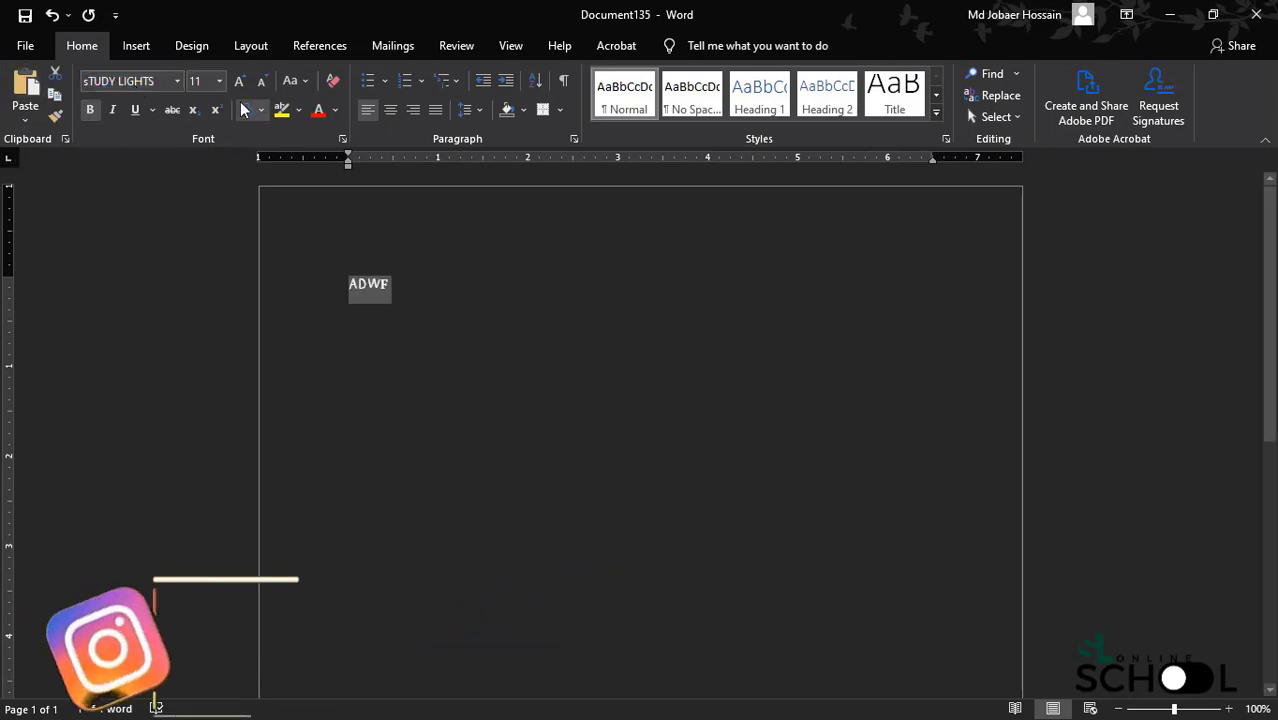
click(219, 82)
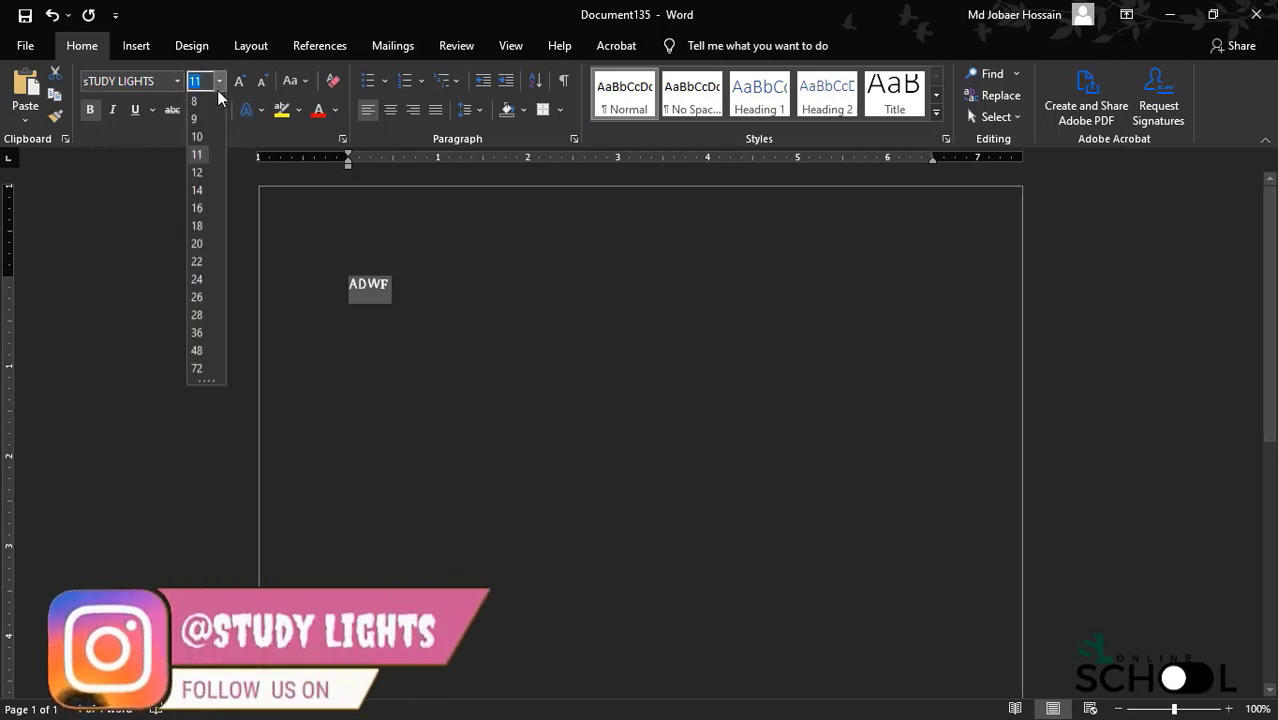
click(197, 368)
click(240, 81)
click(240, 81)
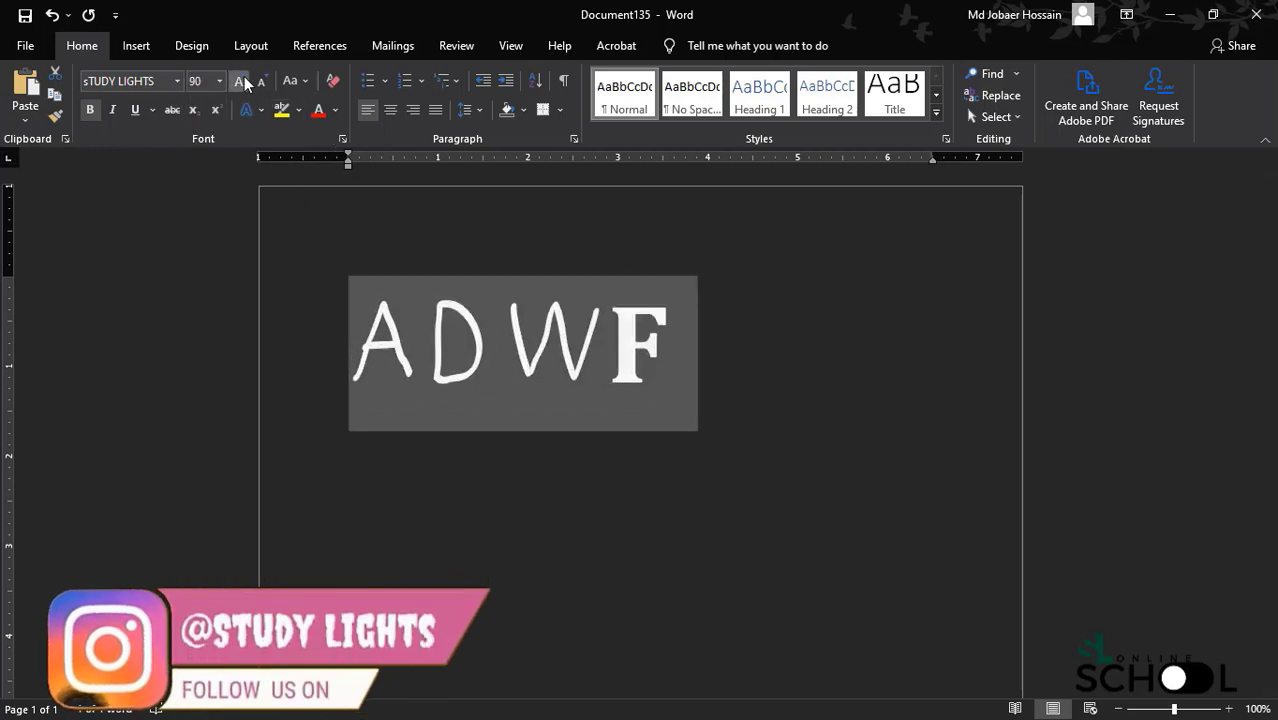
click(240, 81)
click(240, 81)
click(240, 81)
click(241, 82)
click(241, 82)
click(241, 82)
click(241, 82)
click(241, 82)
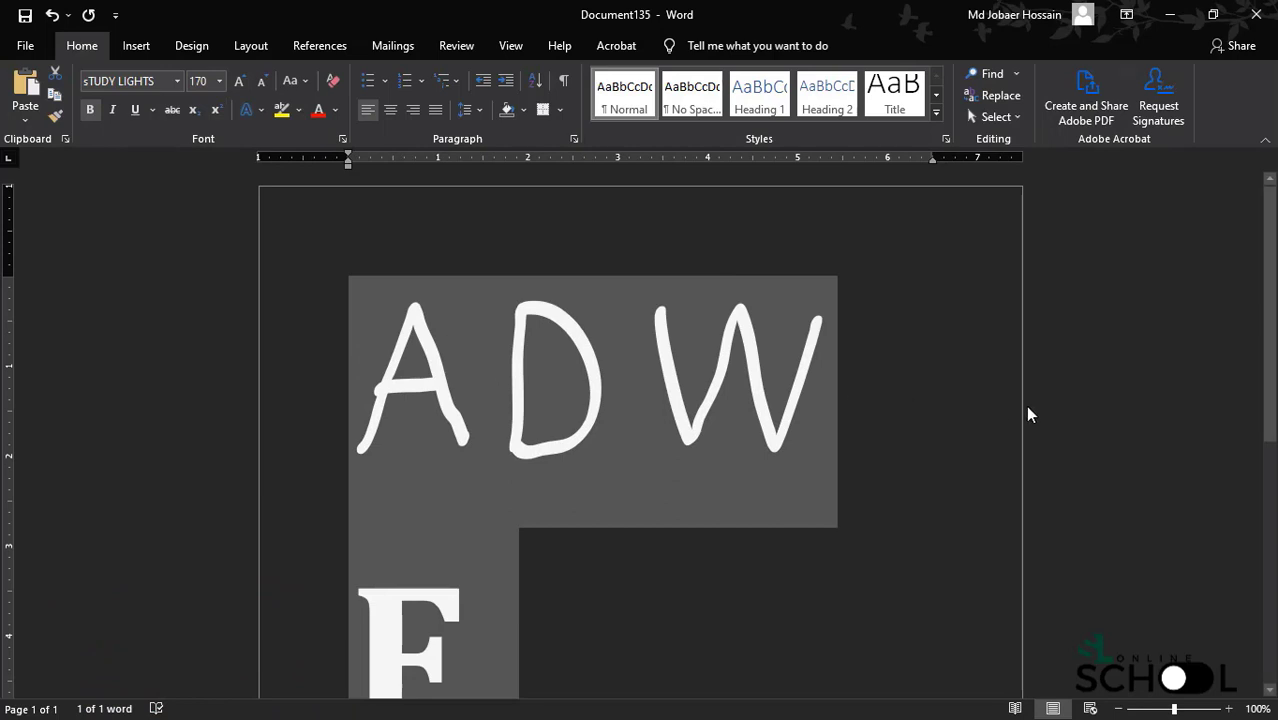
Underline and italicise the letters ADW without the F, and centre the paragraph.
click(875, 436)
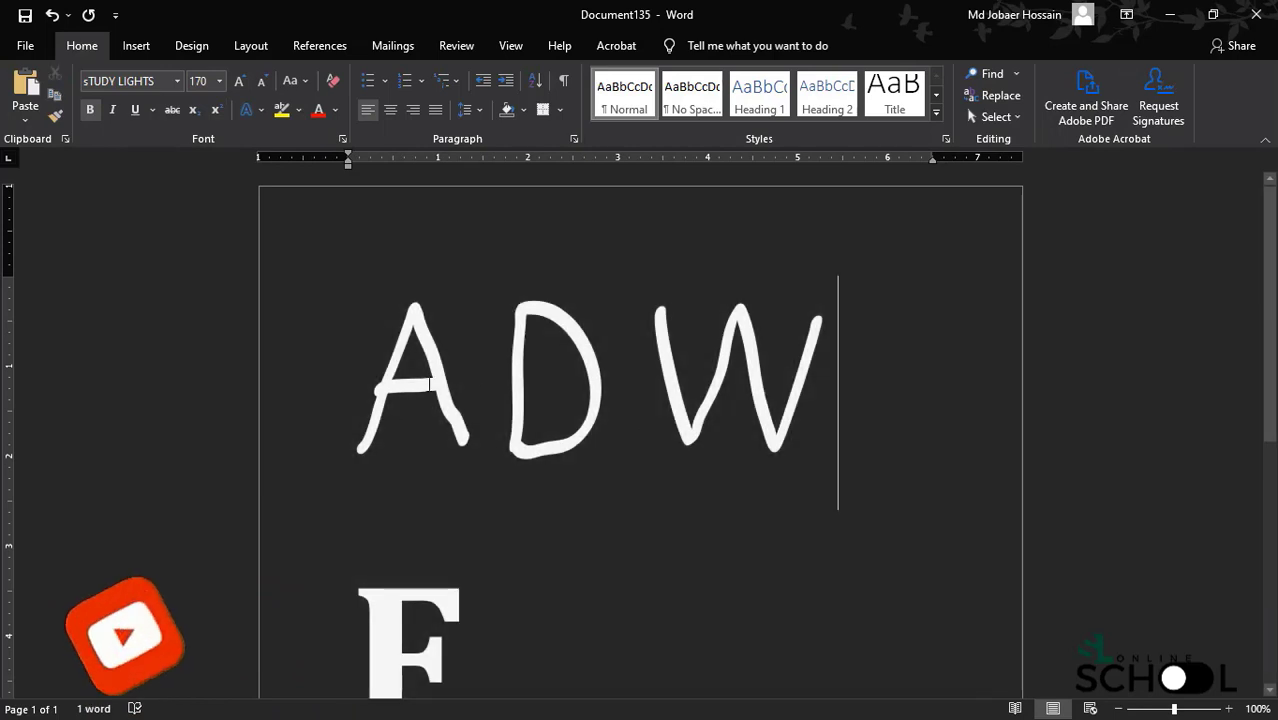
scroll(454, 477, down, 3)
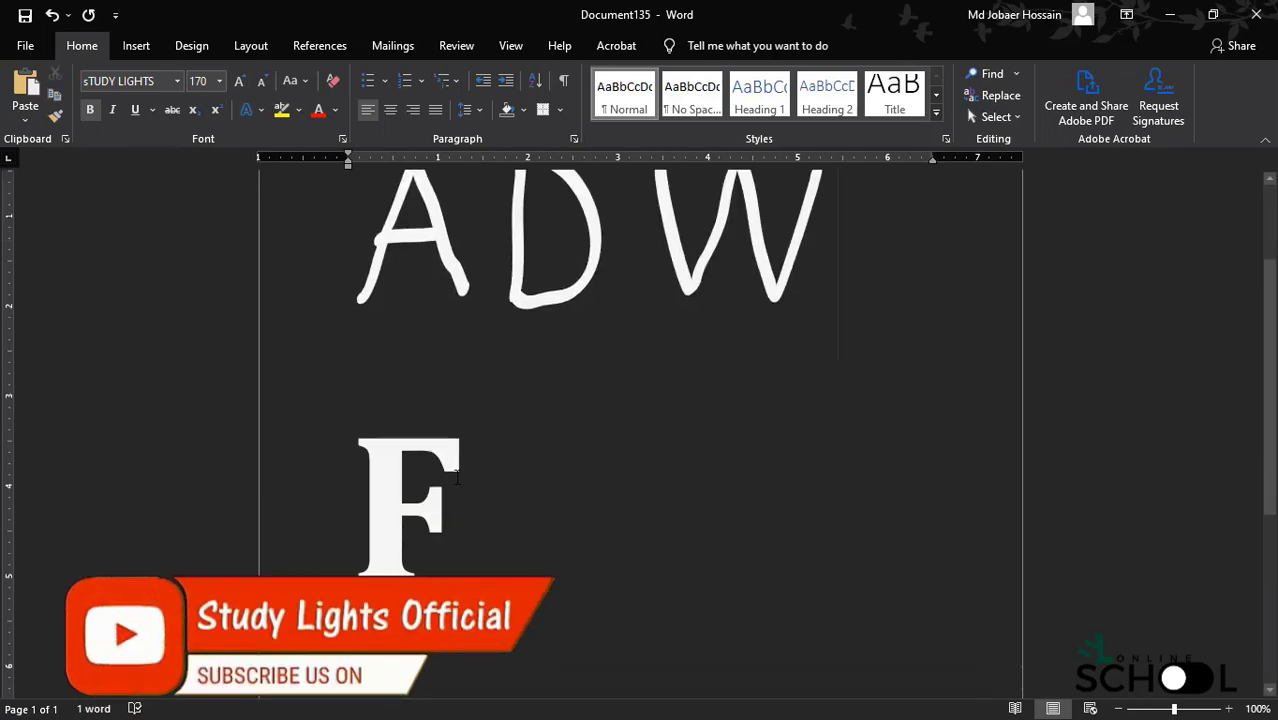
drag(454, 477, 378, 478)
key(BackSpace)
key(ctrl+a)
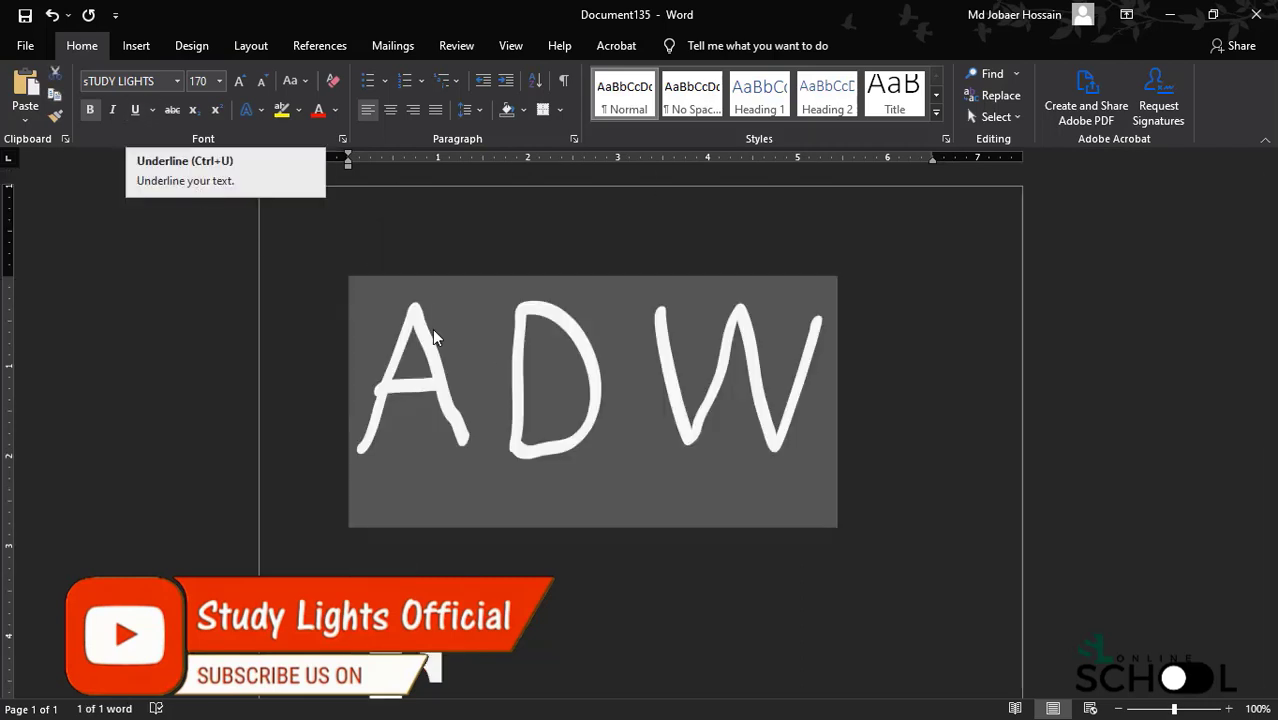
key(ctrl+u)
click(114, 111)
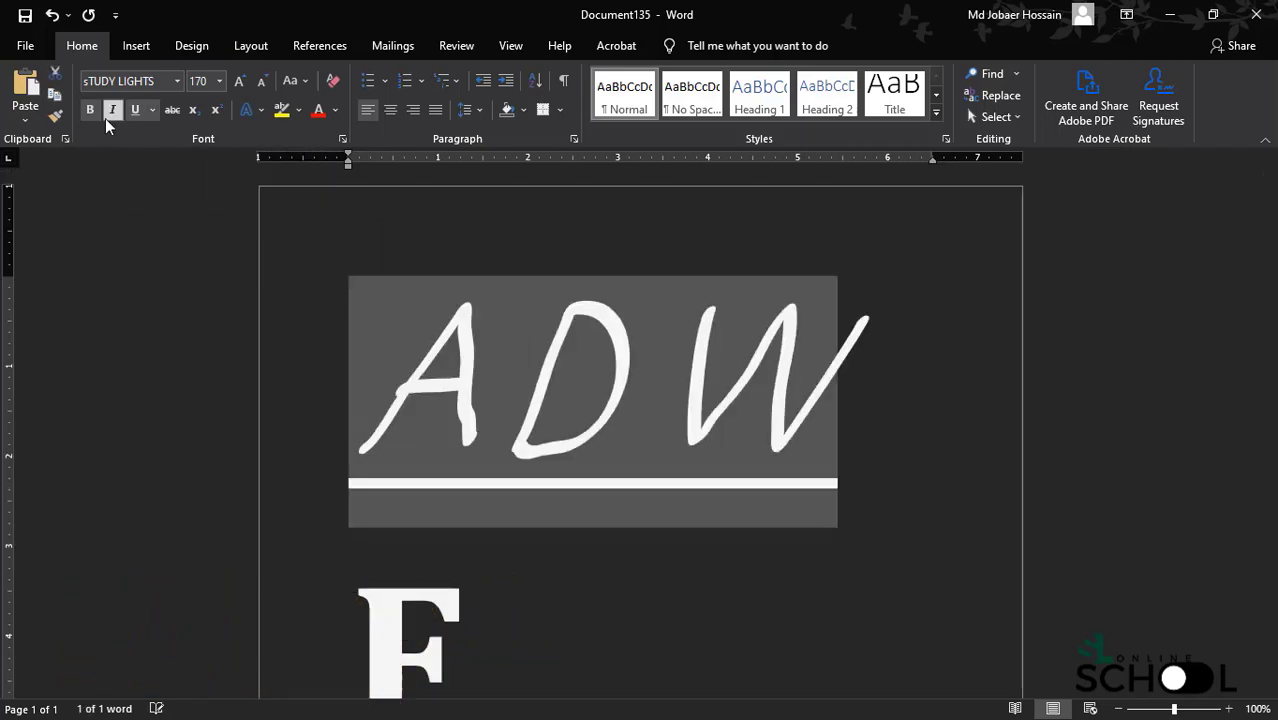
click(384, 116)
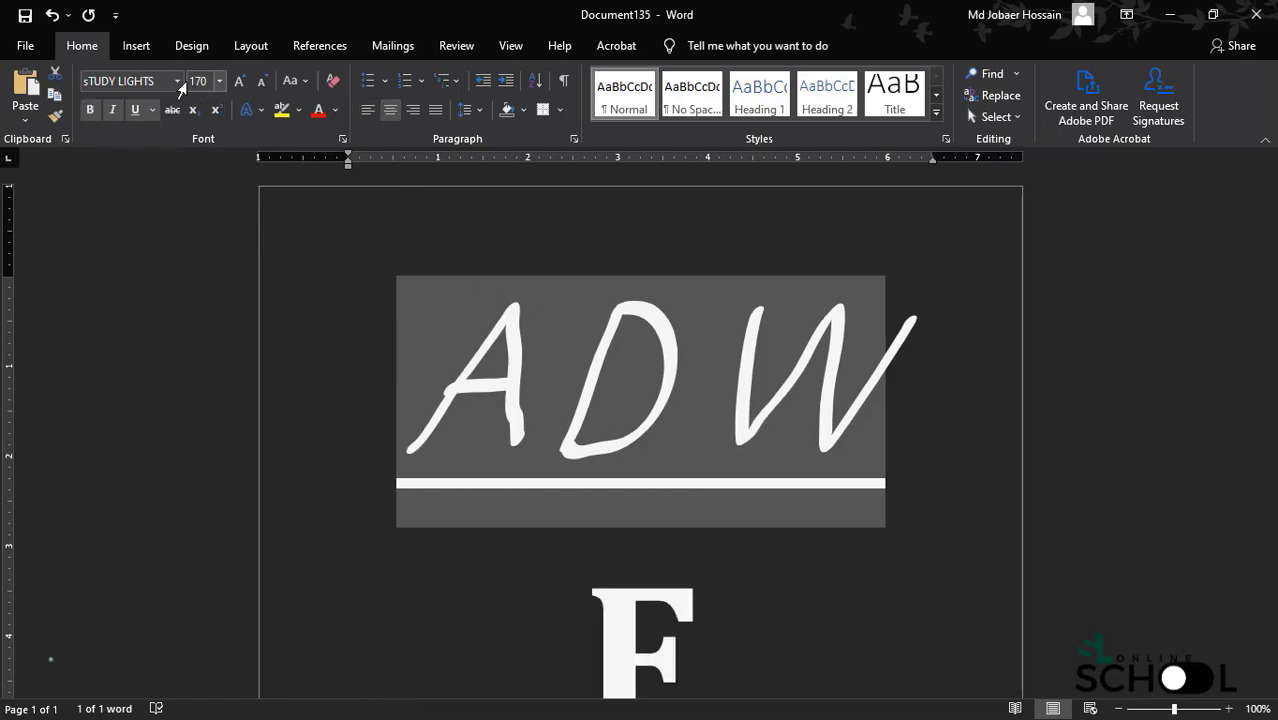
View the document's font list, minimise Word and close the OpenType-TT folder window.
click(177, 81)
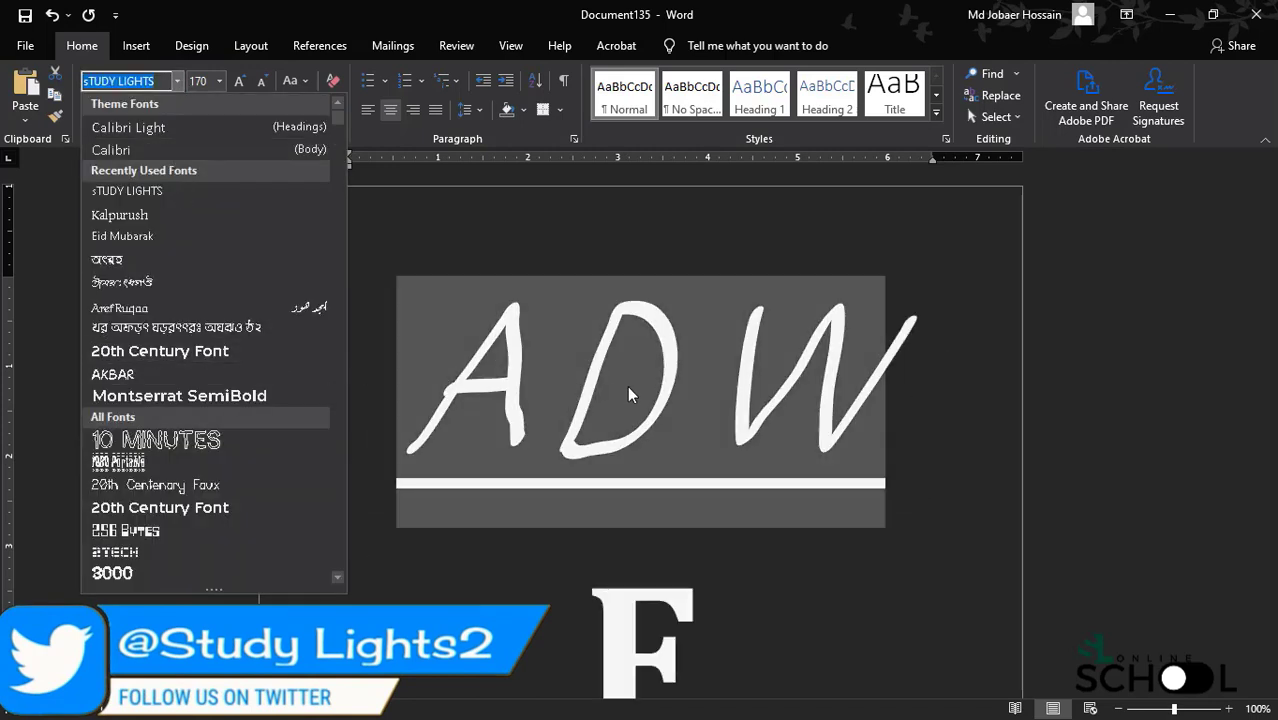
click(600, 390)
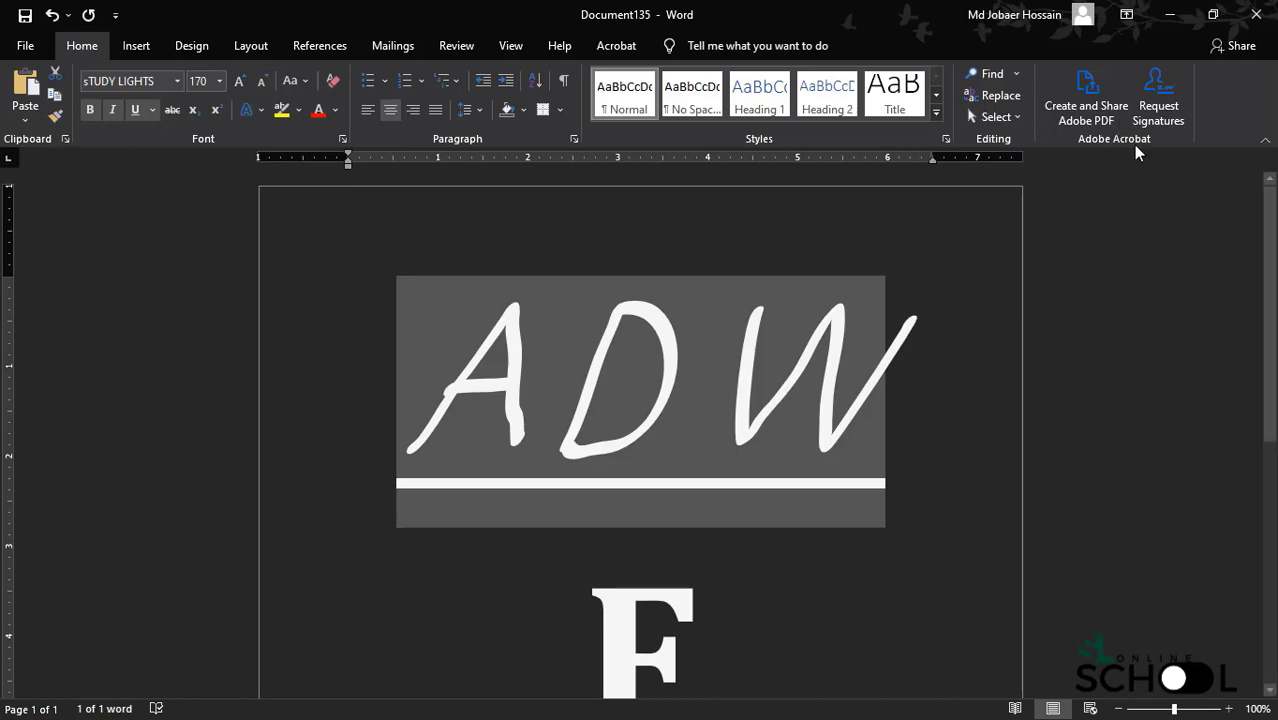
click(1172, 18)
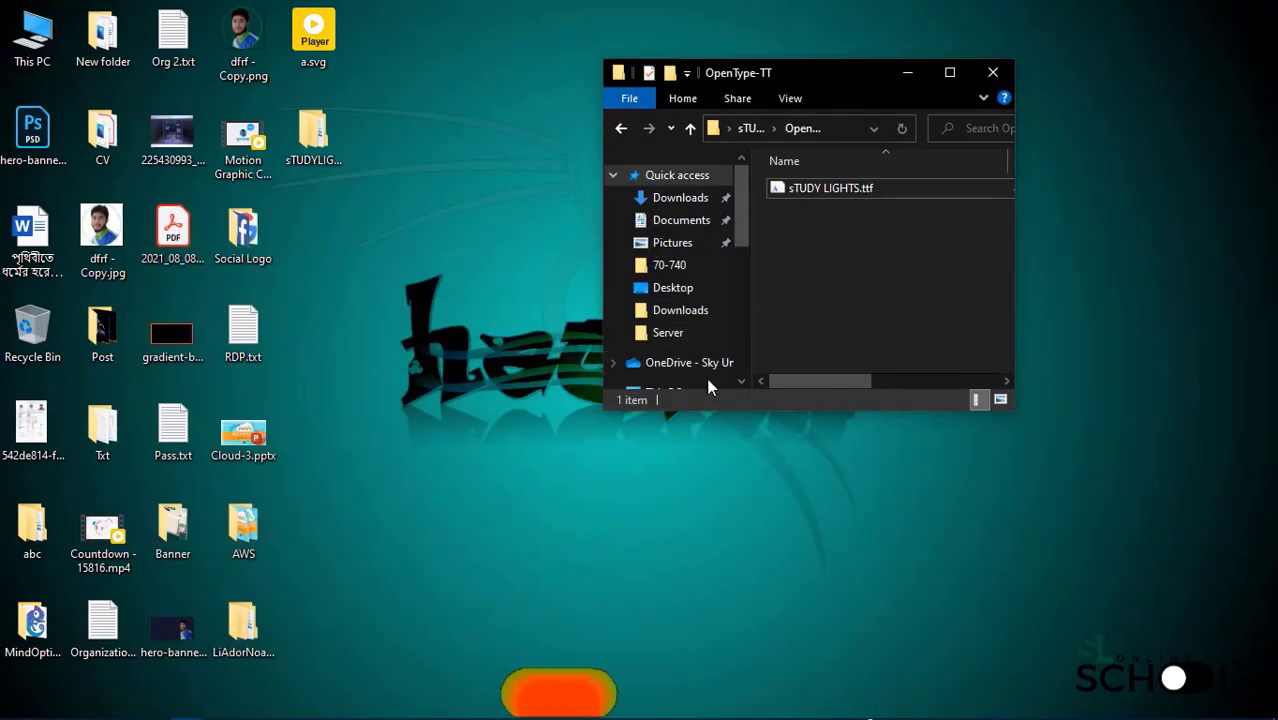
click(986, 84)
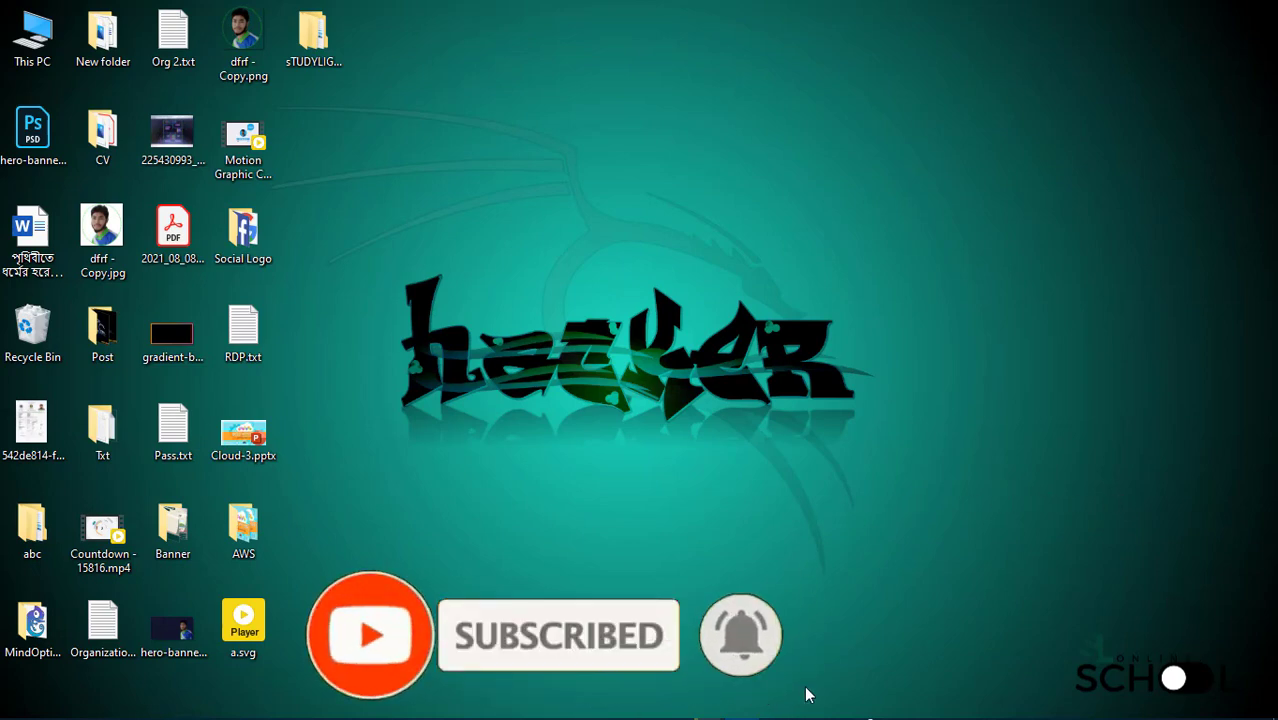
Switch to FontLab and look through the glyph overview of the Unnamed Regular font.
click(776, 706)
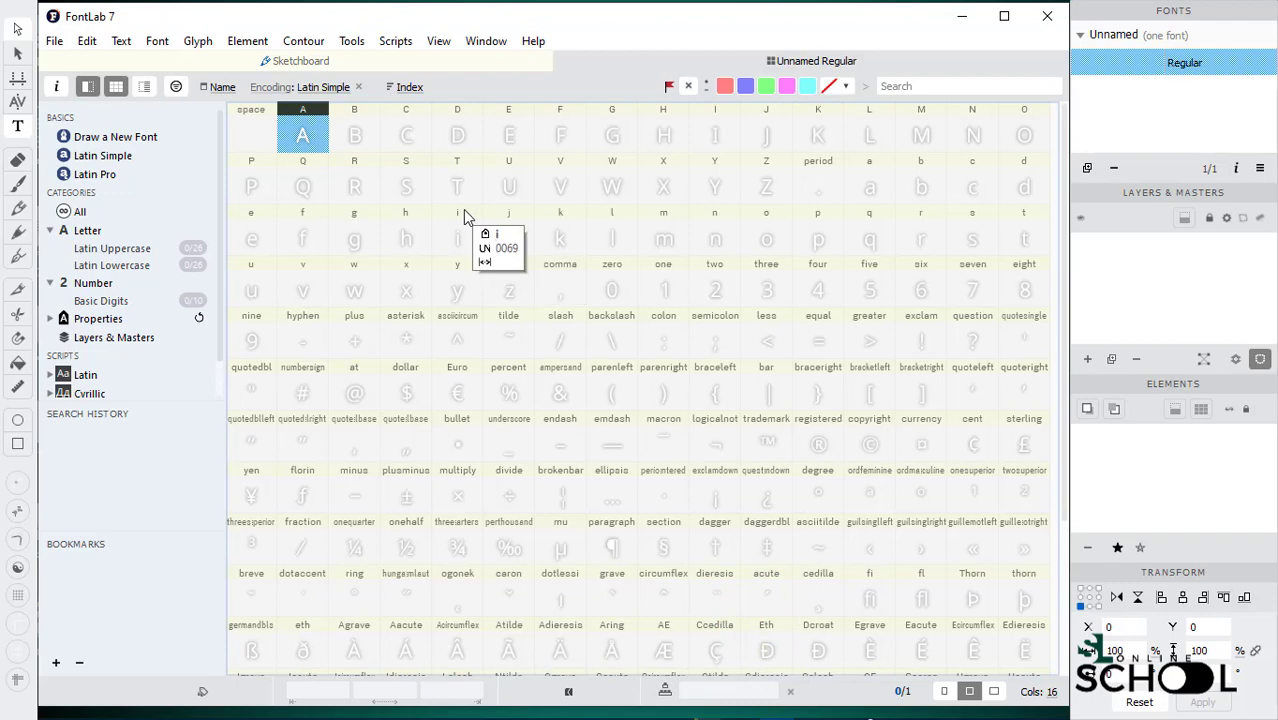
scroll(670, 336, down, 4)
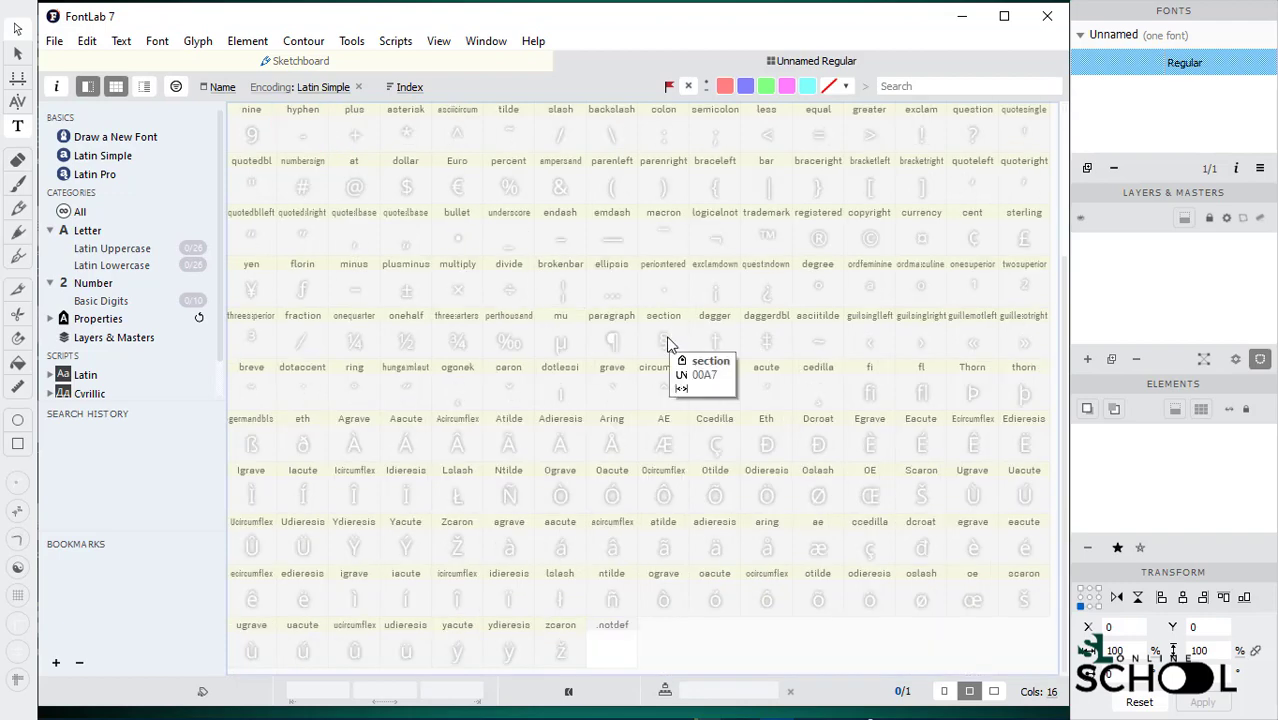
scroll(669, 344, up, 4)
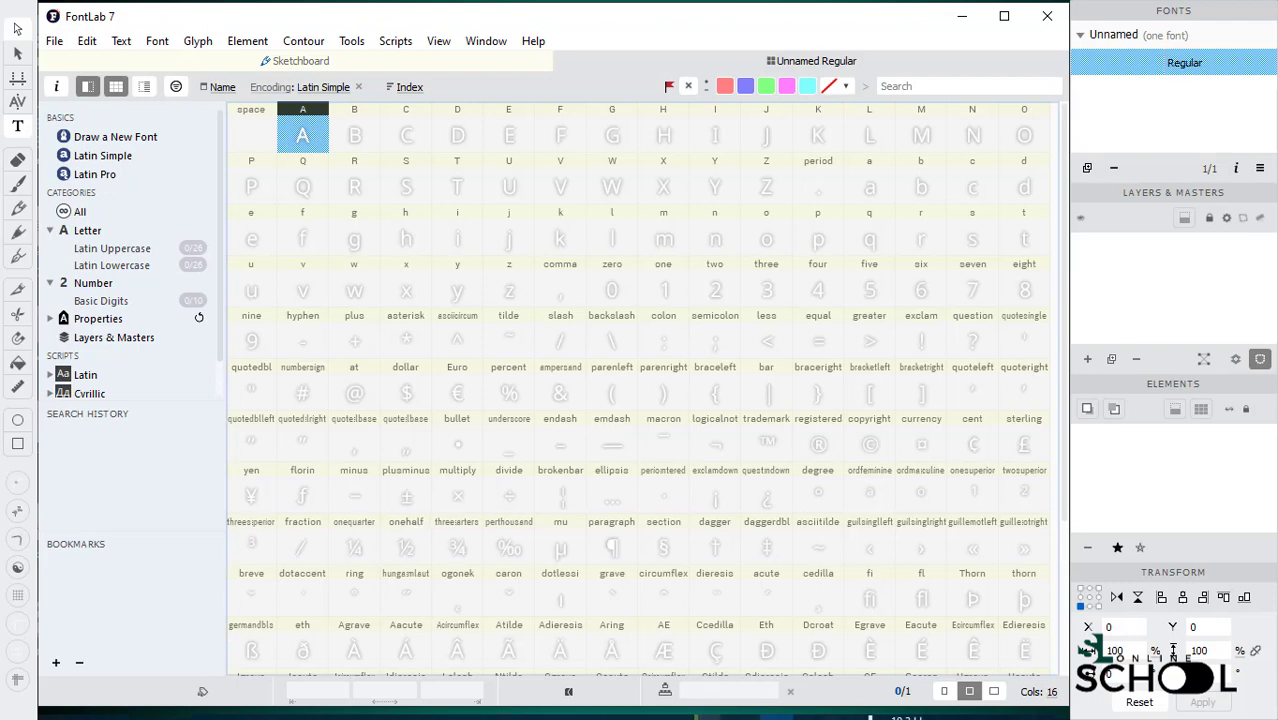
Load Li Ador Shurobhi Unicode.ttf from the Unicode folder of FONT BAN into FontLab and dismiss the output window.
mouse_move(195, 708)
click(290, 648)
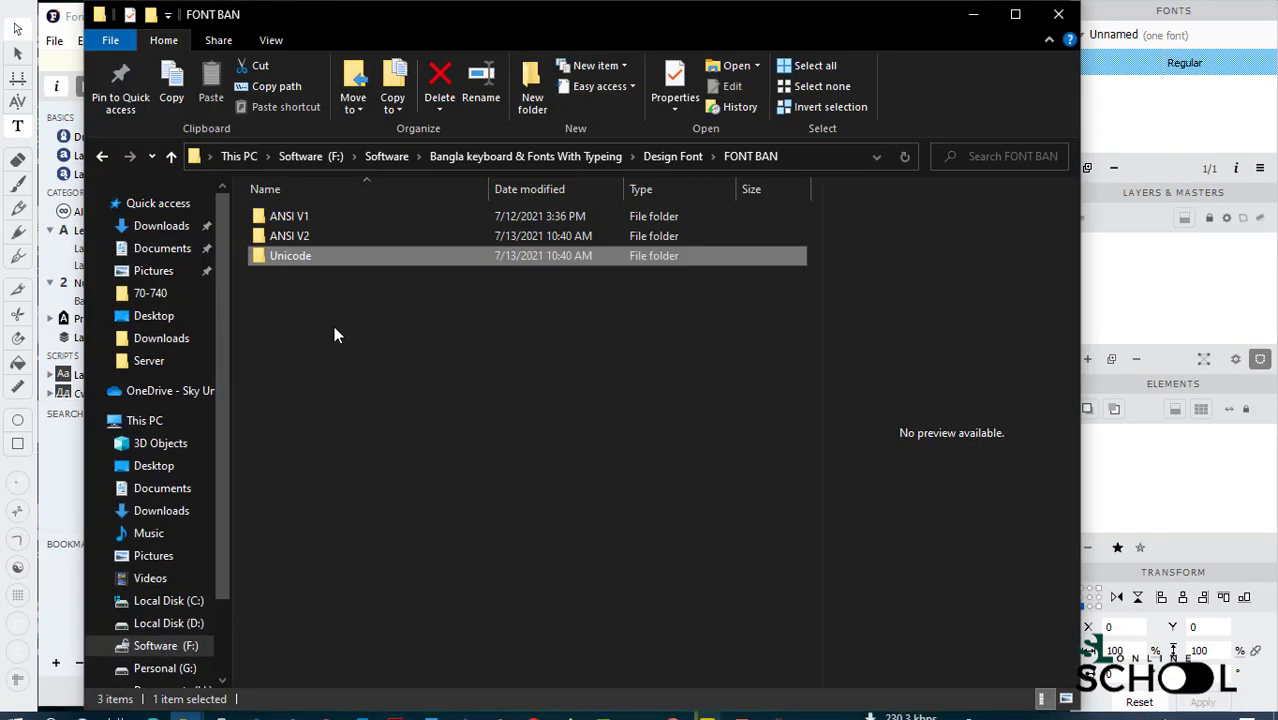
double_click(288, 257)
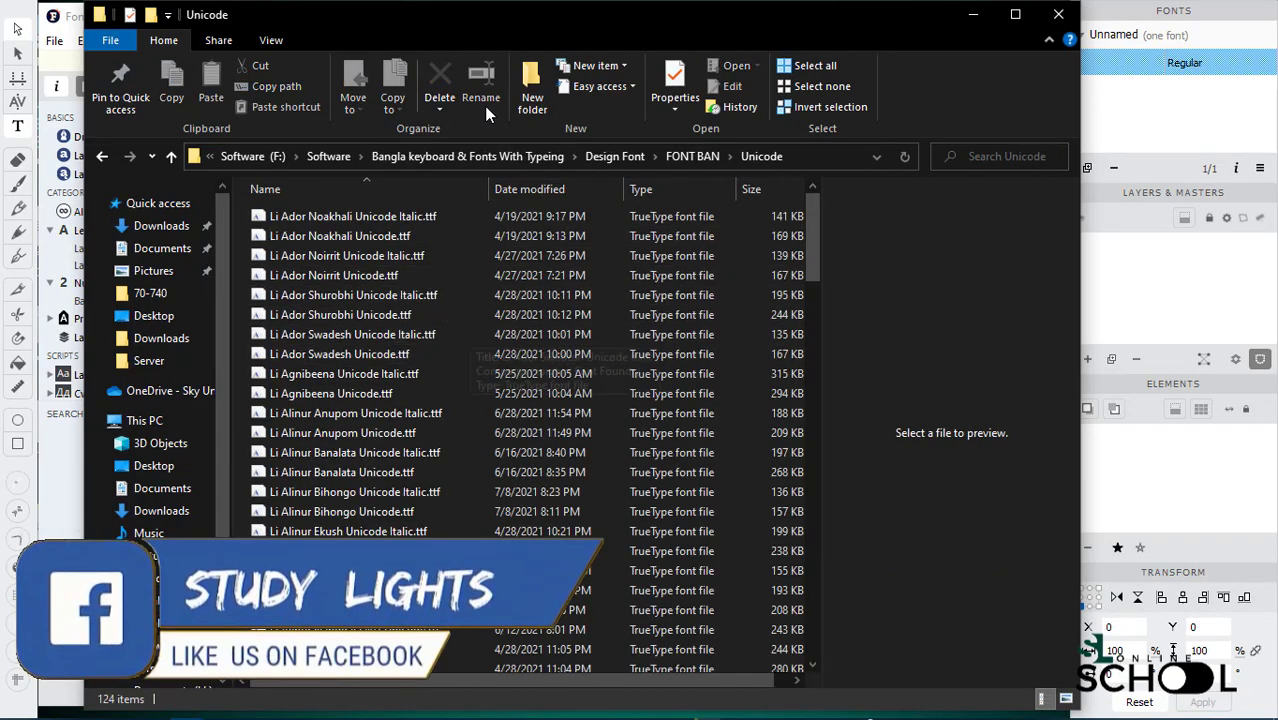
drag(456, 22, 398, 28)
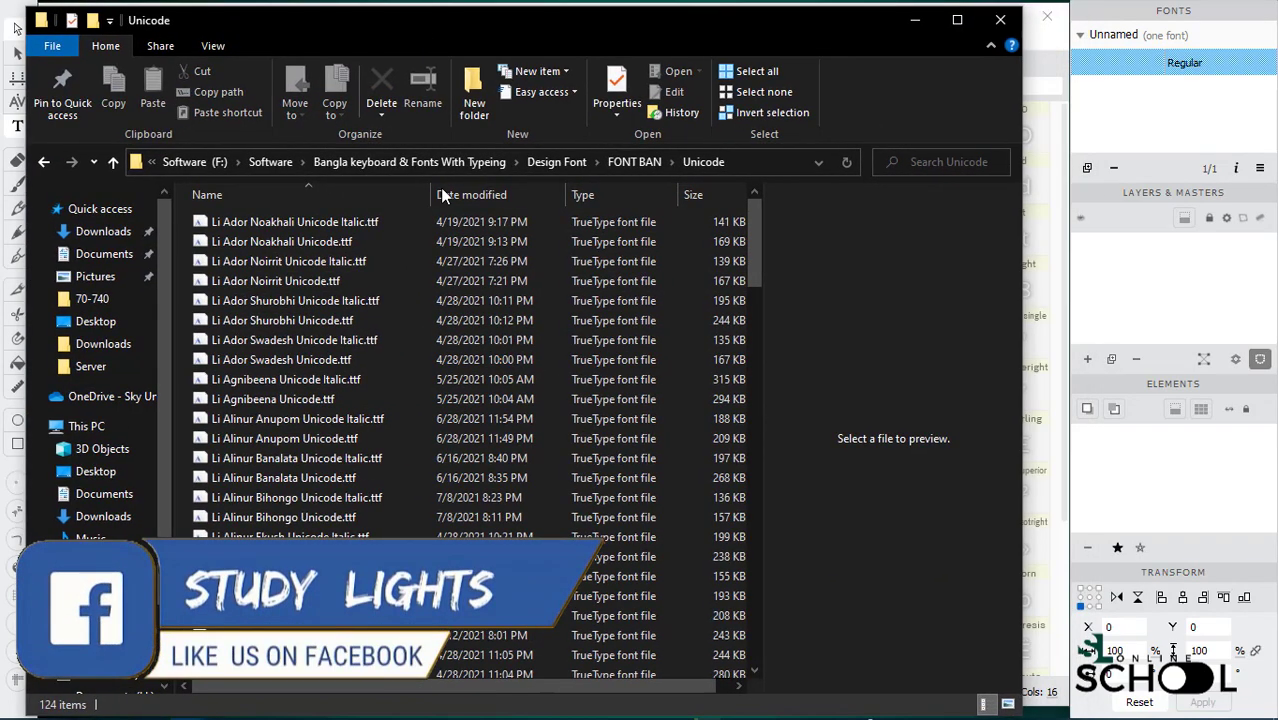
click(233, 322)
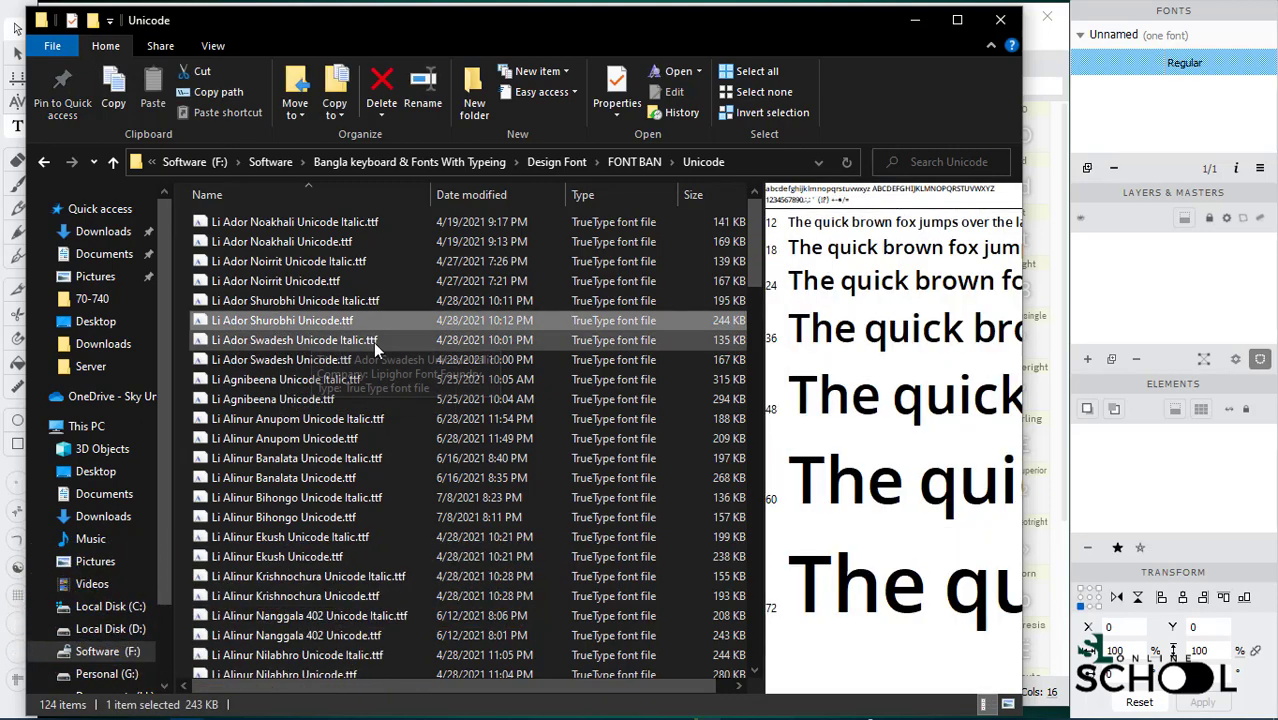
drag(251, 320, 1130, 145)
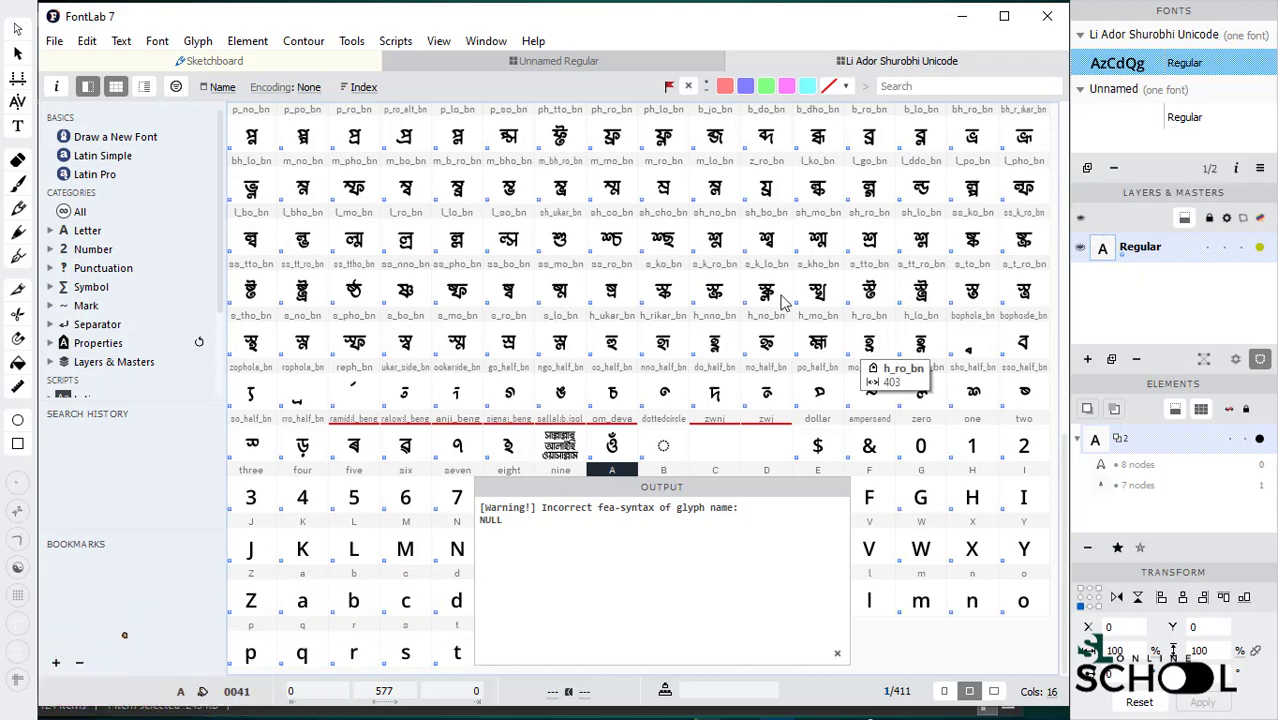
click(484, 489)
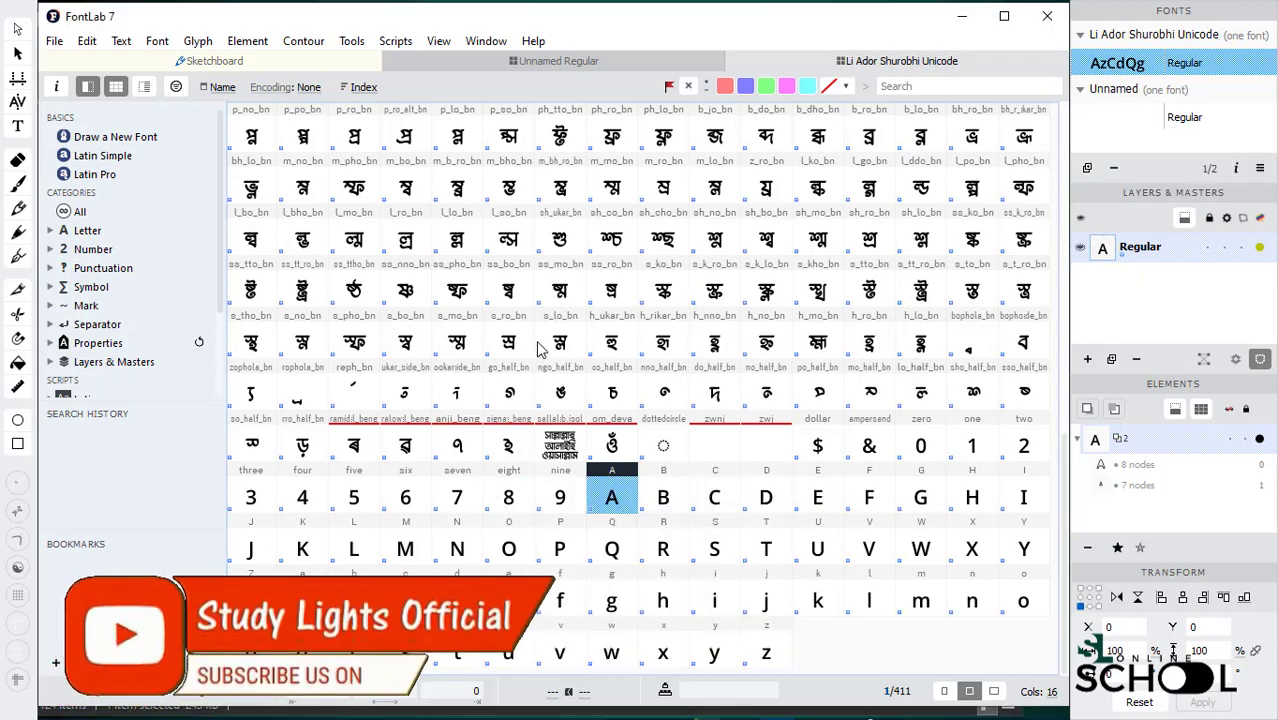
Open the Bangla letter অ (a_beng) from the glyph overview for outline editing.
scroll(540, 345, up, 15)
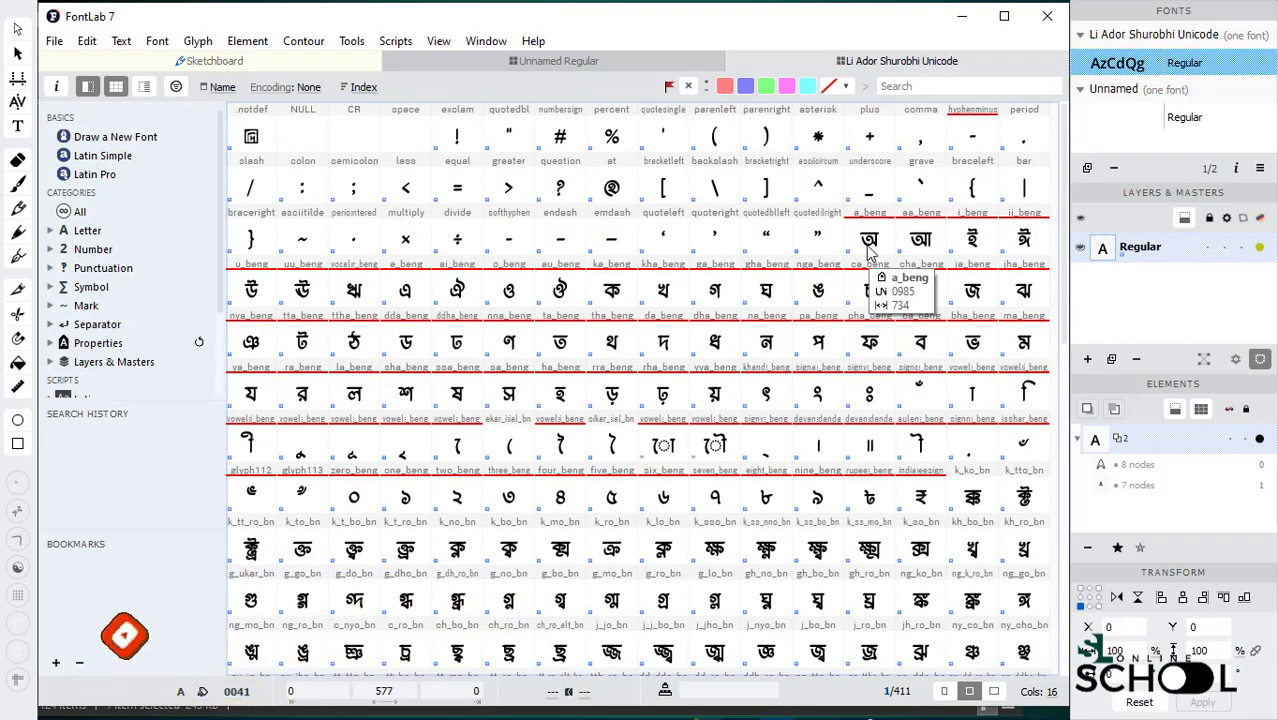
click(868, 248)
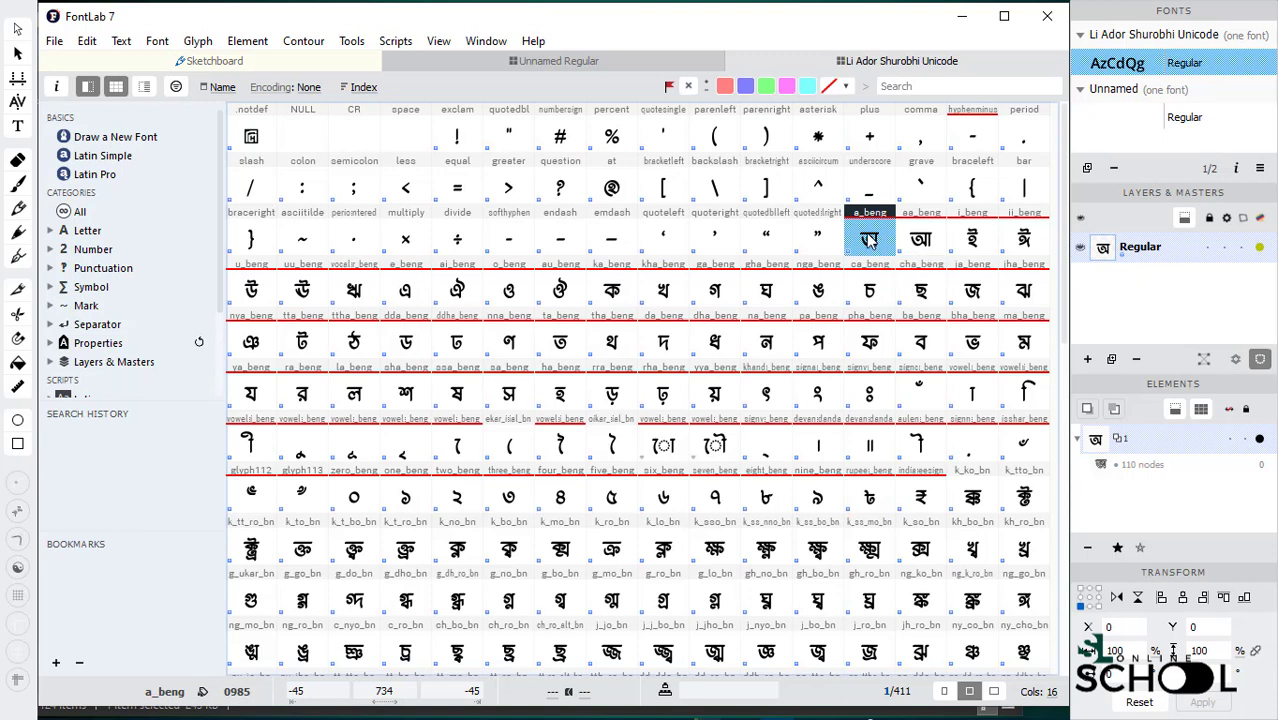
double_click(868, 240)
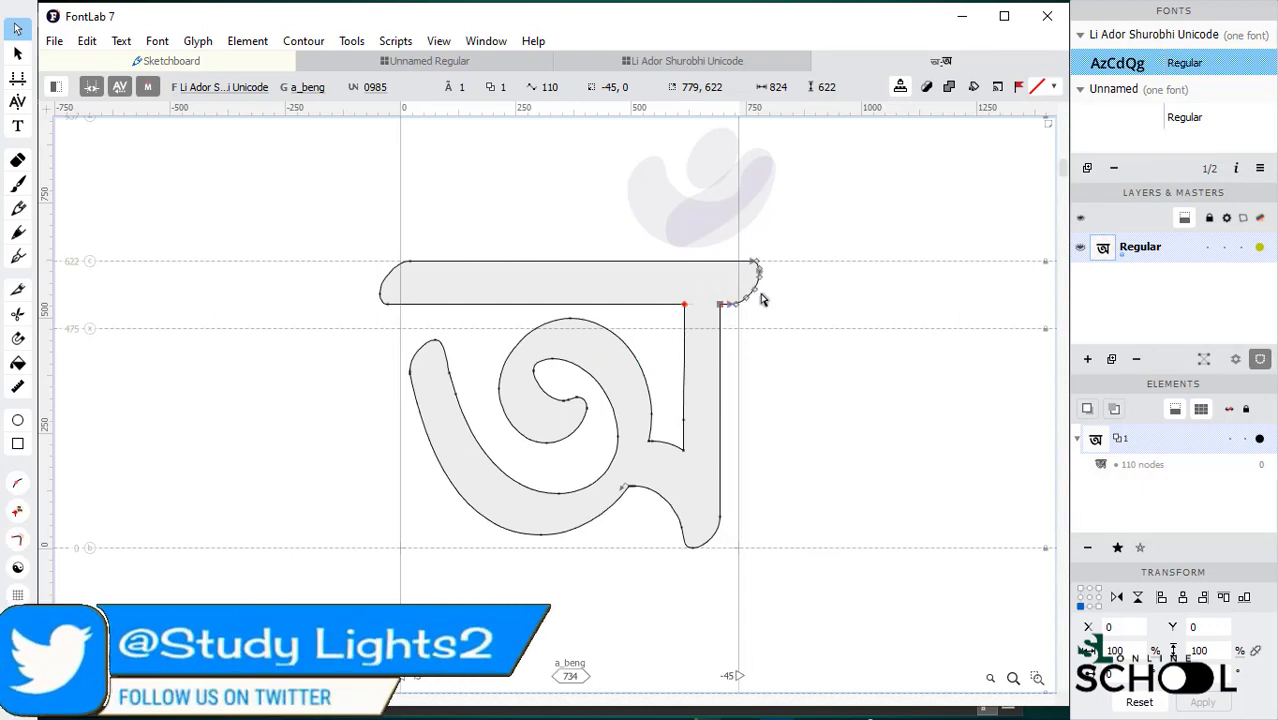
Reshape the a_beng outline by pulling curve handles at the headline's right end, the inner curl and the foot of the stem.
click(758, 264)
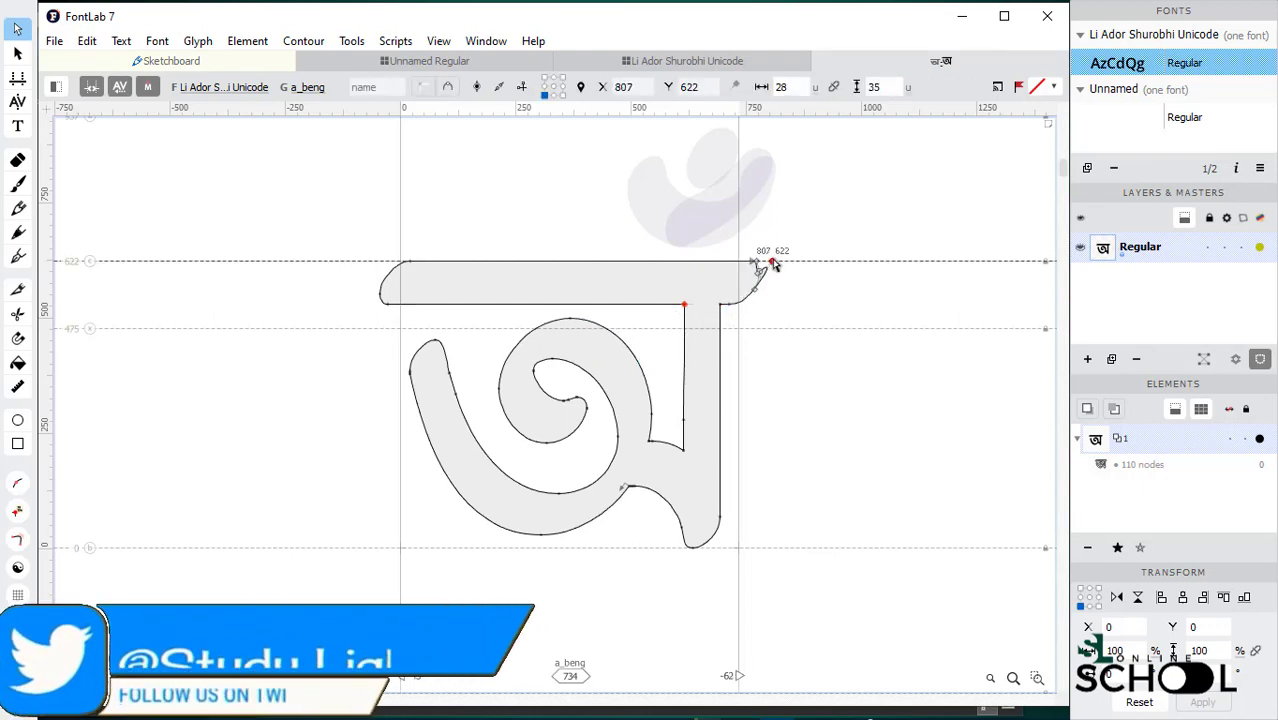
drag(758, 265, 764, 259)
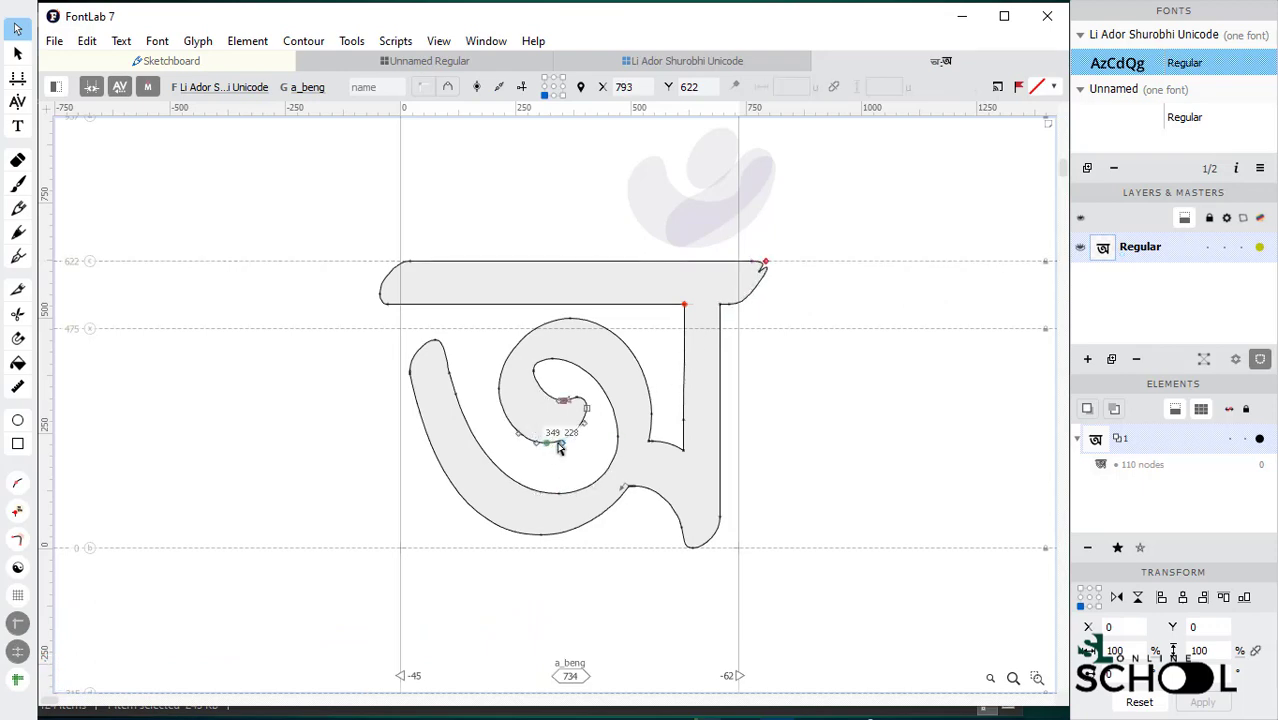
drag(562, 443, 512, 434)
click(686, 550)
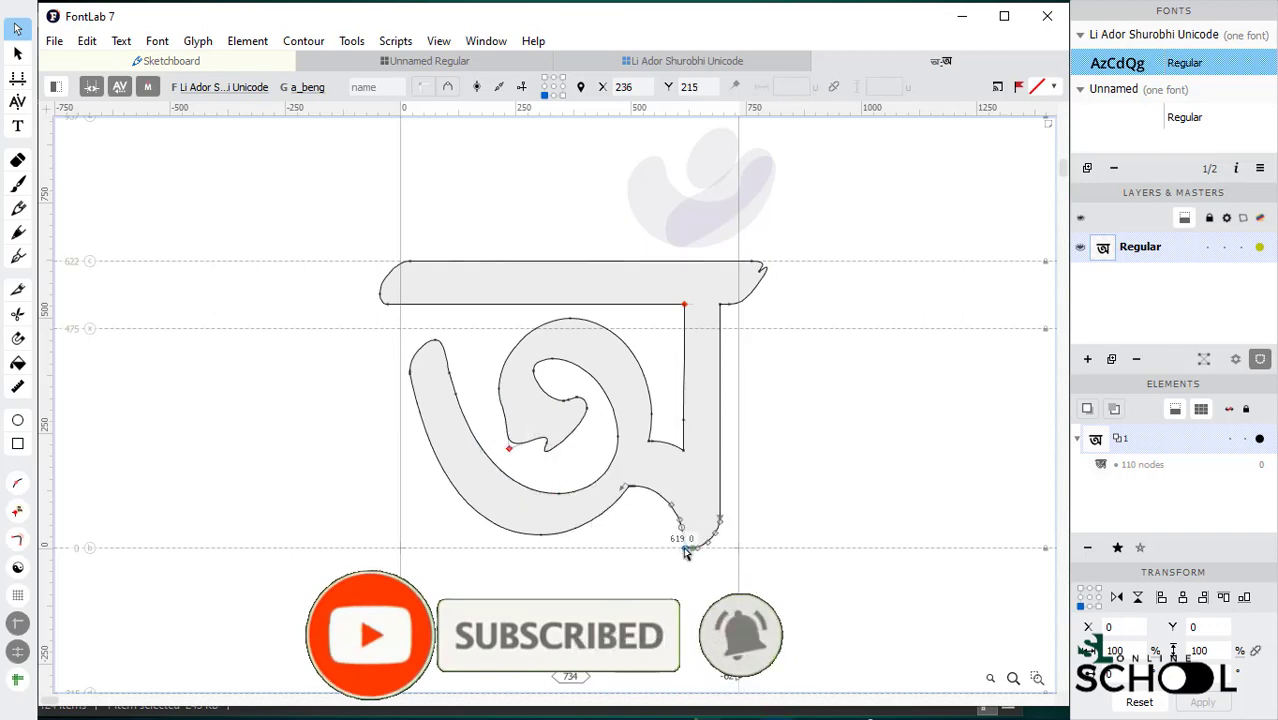
drag(682, 552, 642, 554)
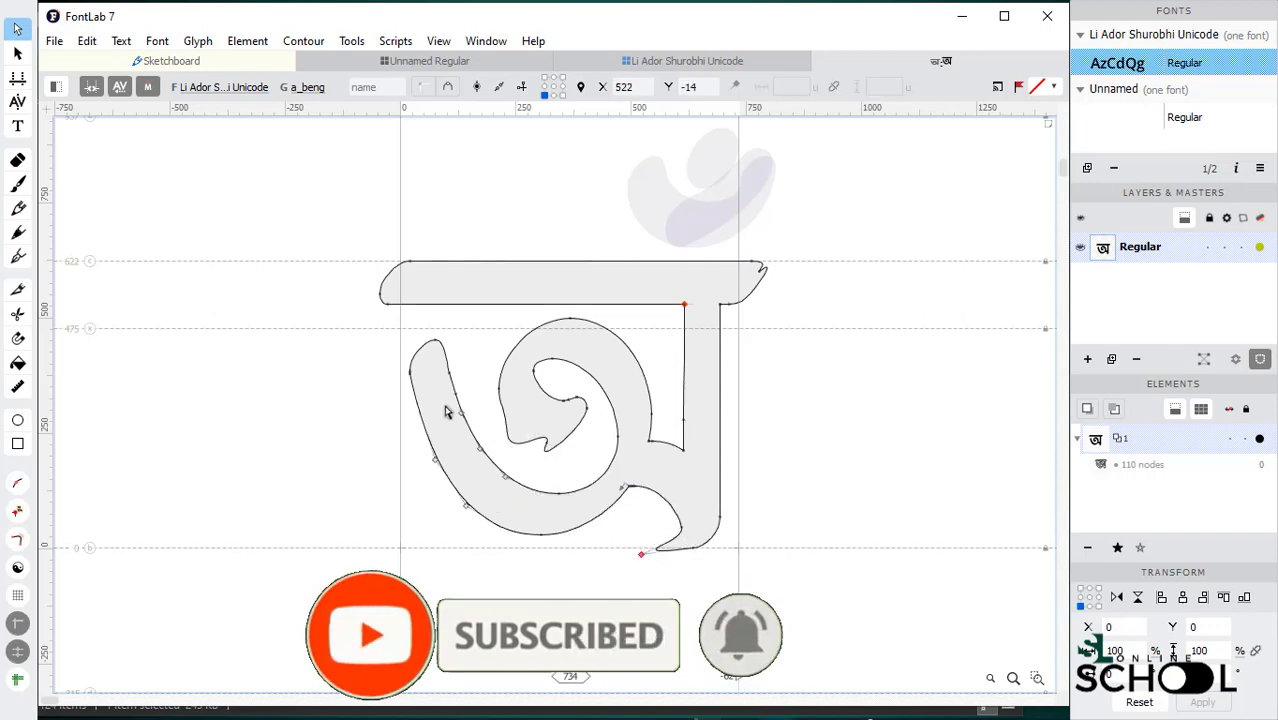
Pull the node near the outer curve's tip out to about (-81, 291) and the headline's left-end handle to about (-135, 557).
drag(405, 375, 373, 402)
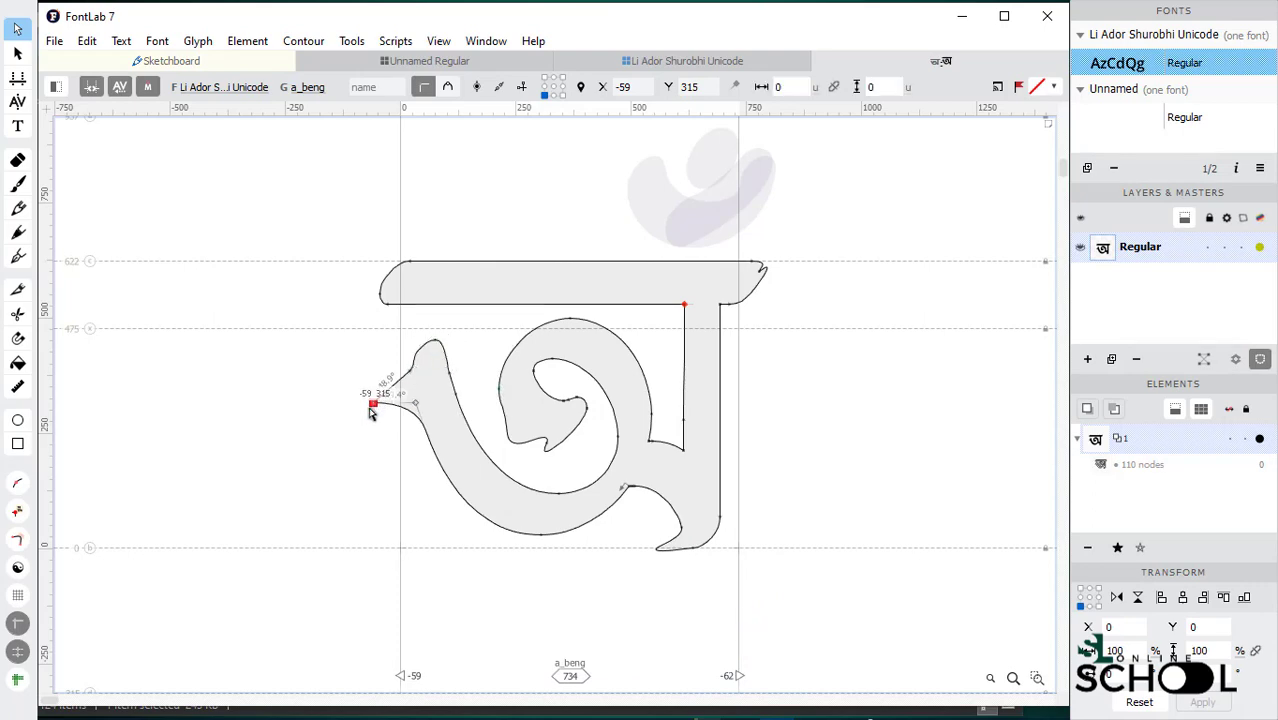
drag(373, 402, 363, 413)
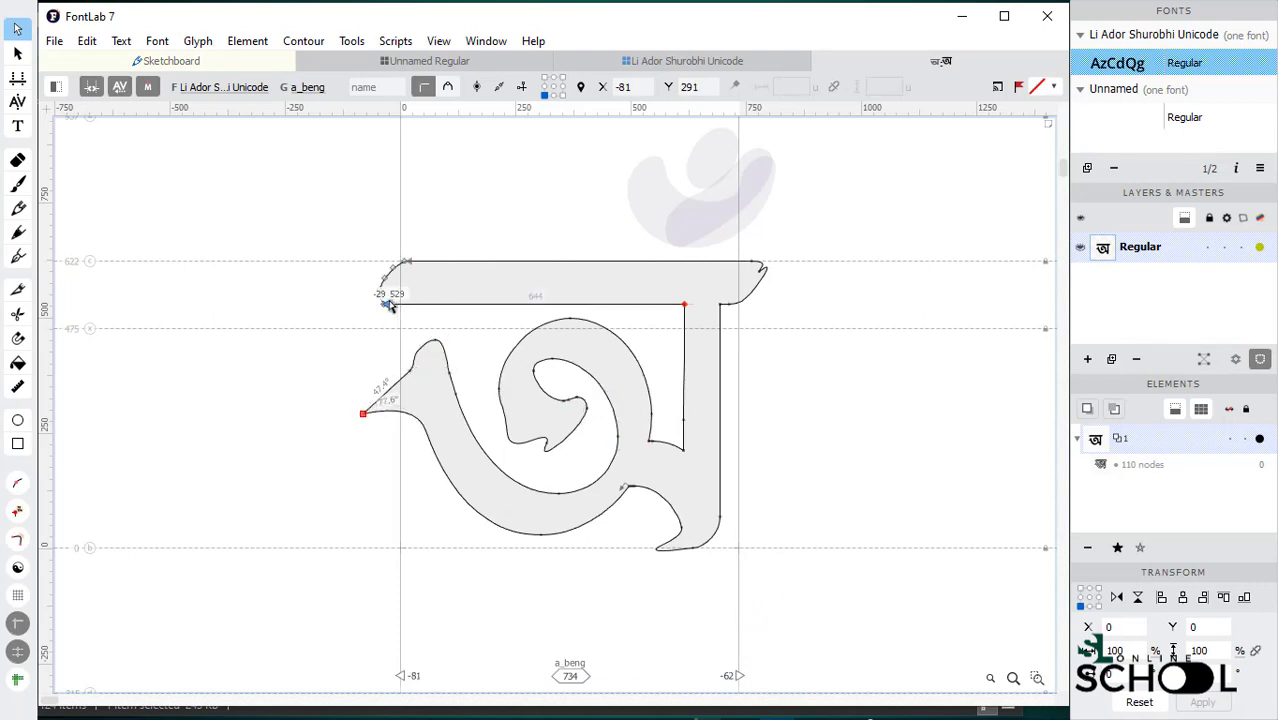
drag(384, 289, 352, 291)
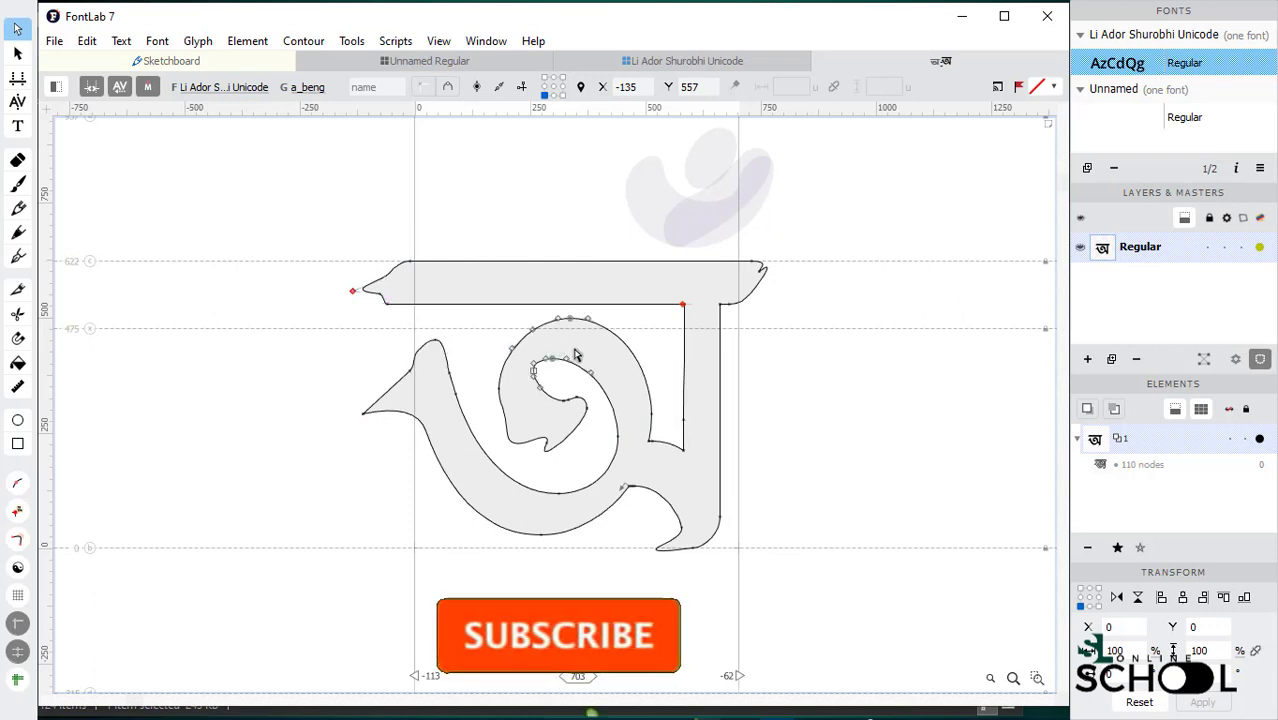
click(649, 441)
click(782, 431)
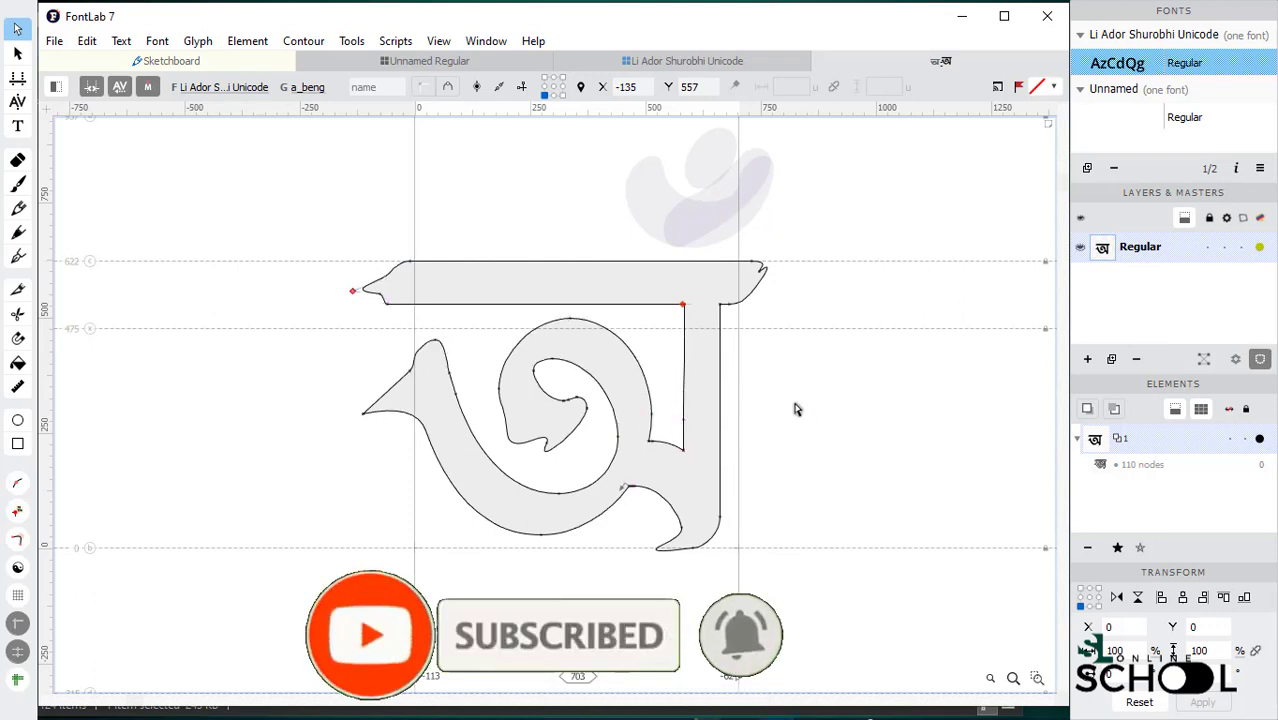
Return to the Li Ador Shurobhi Unicode glyph overview and open the letter ক (ka_beng) for editing.
click(686, 64)
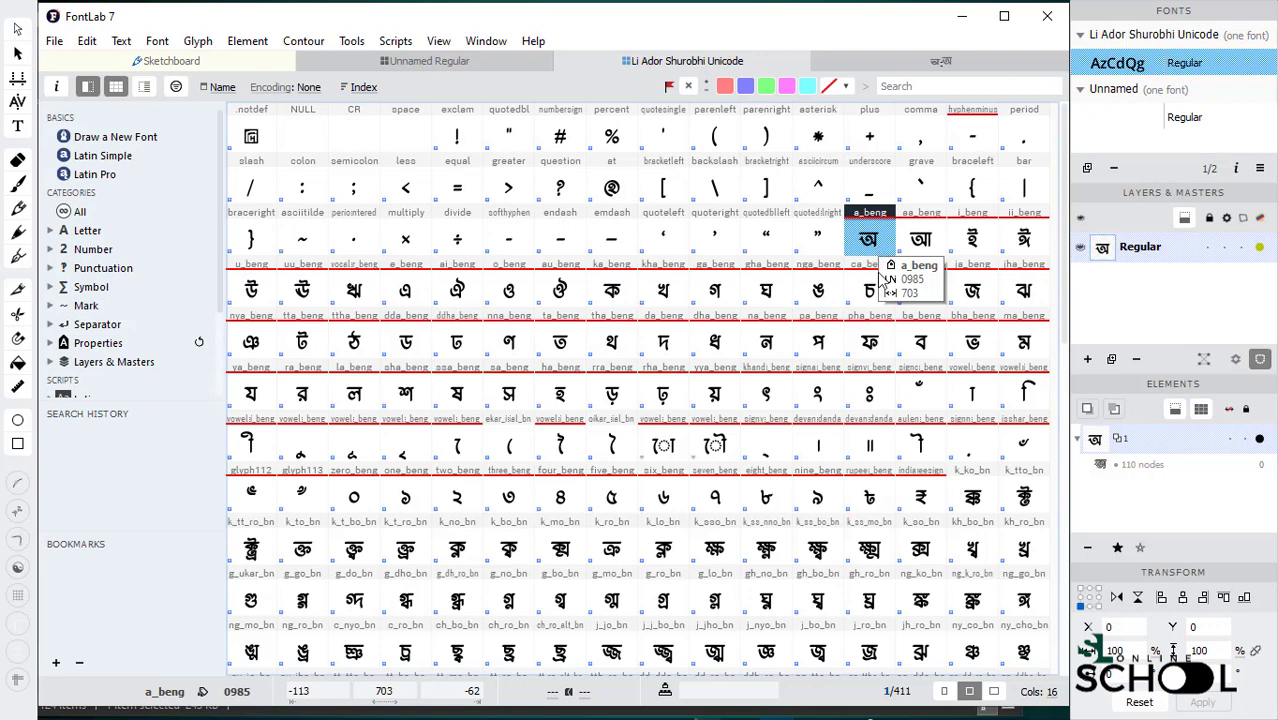
click(609, 295)
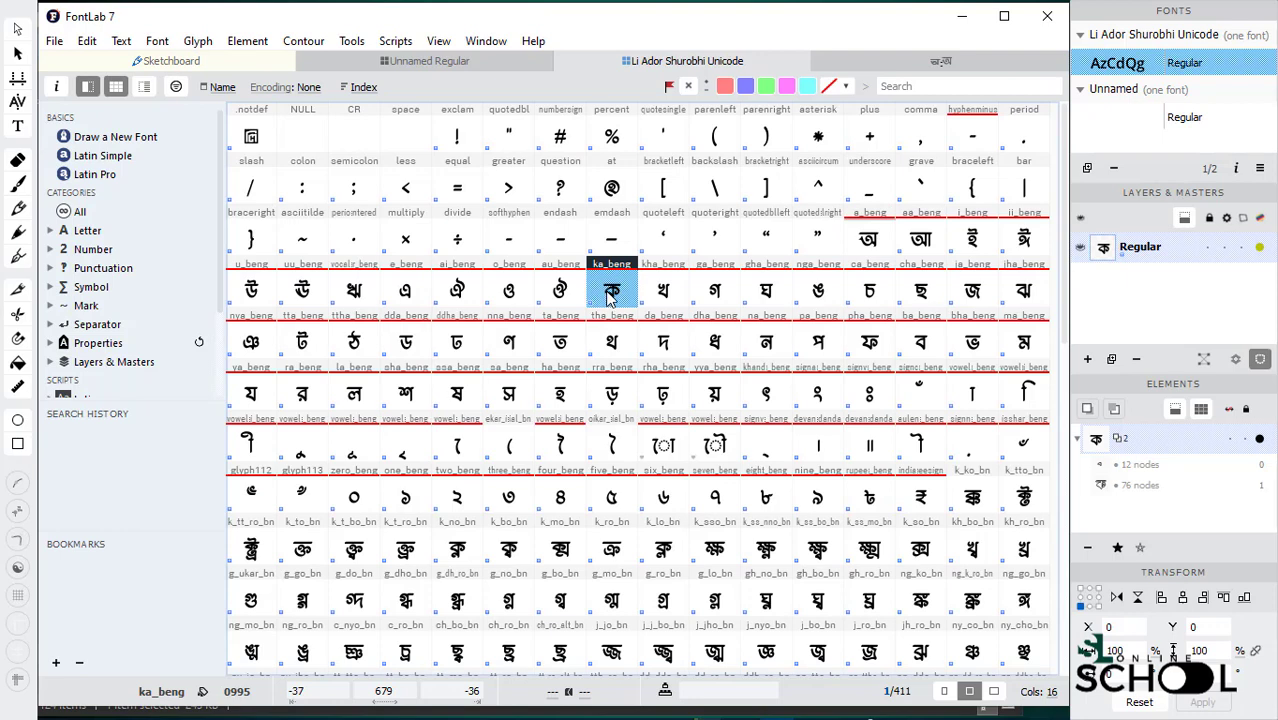
double_click(609, 295)
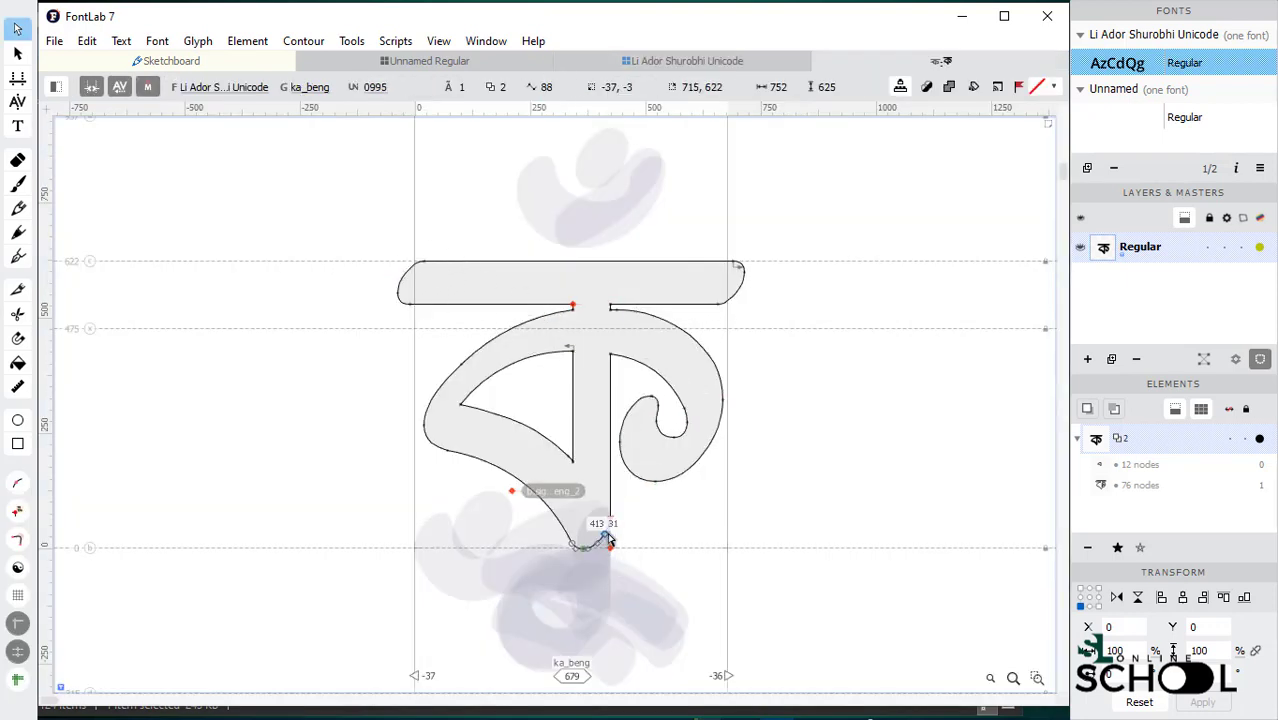
Distort the ka_beng outline at the stem's foot, along the lower diagonal and at the inner corner of the triangle.
drag(609, 546, 655, 543)
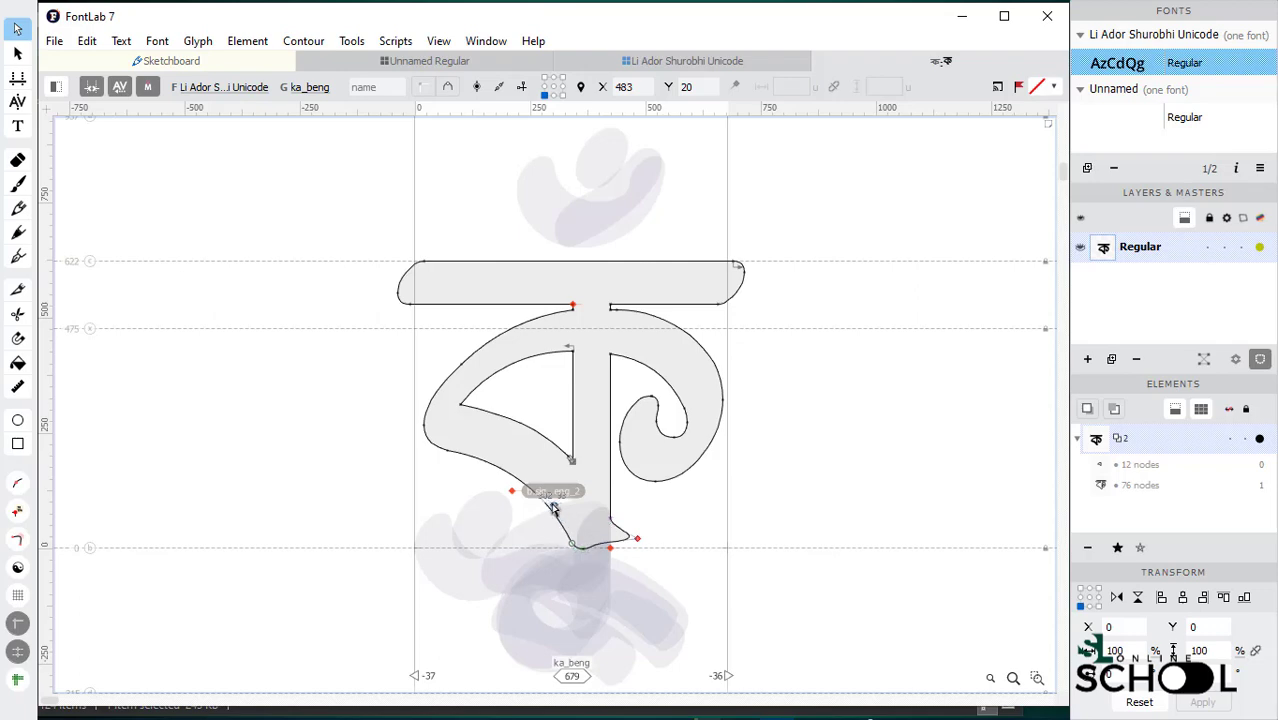
drag(553, 508, 531, 523)
drag(572, 461, 585, 446)
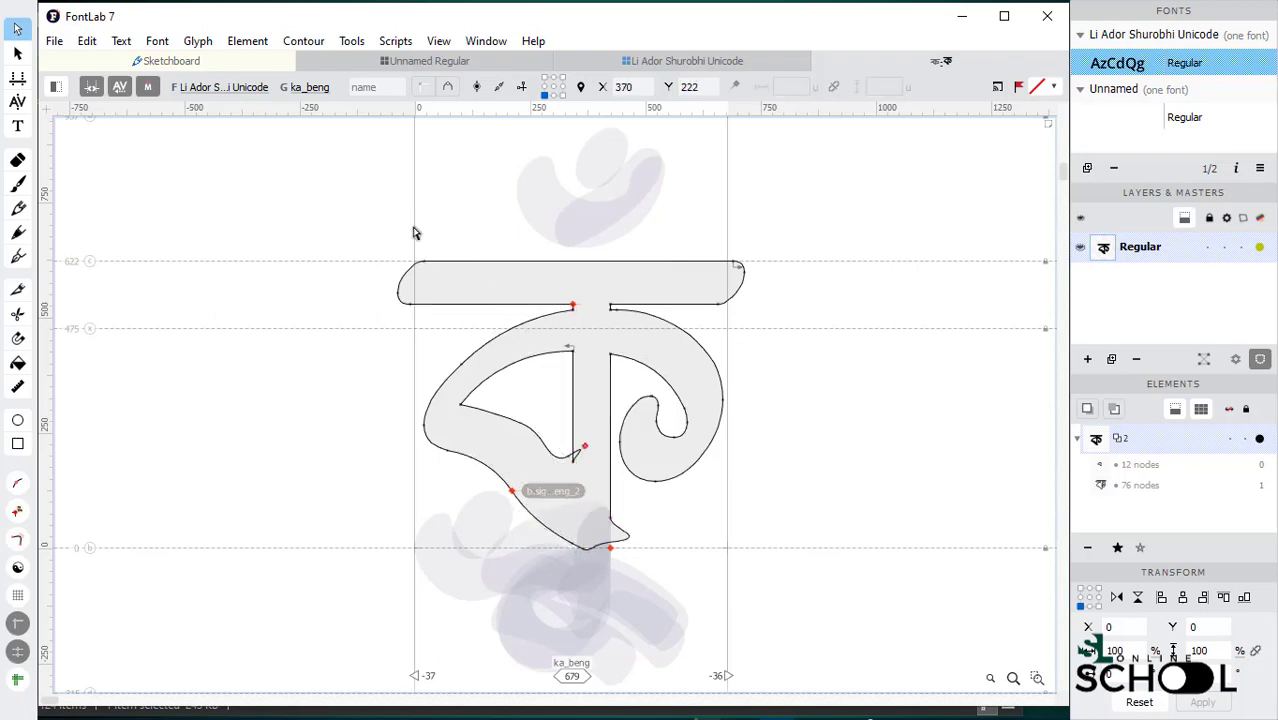
Delete the whole ka_beng outline and redraw ক by hand with the Brush at size 50, using separate strokes.
drag(296, 204, 809, 616)
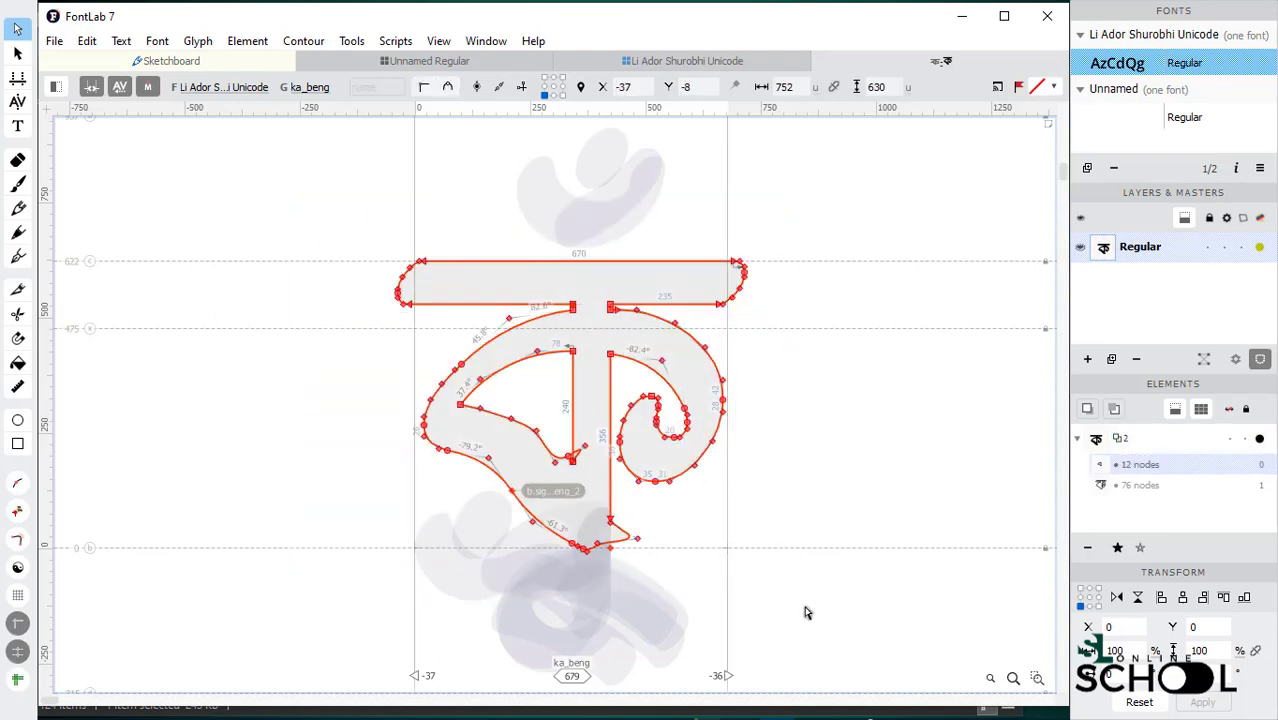
key(Delete)
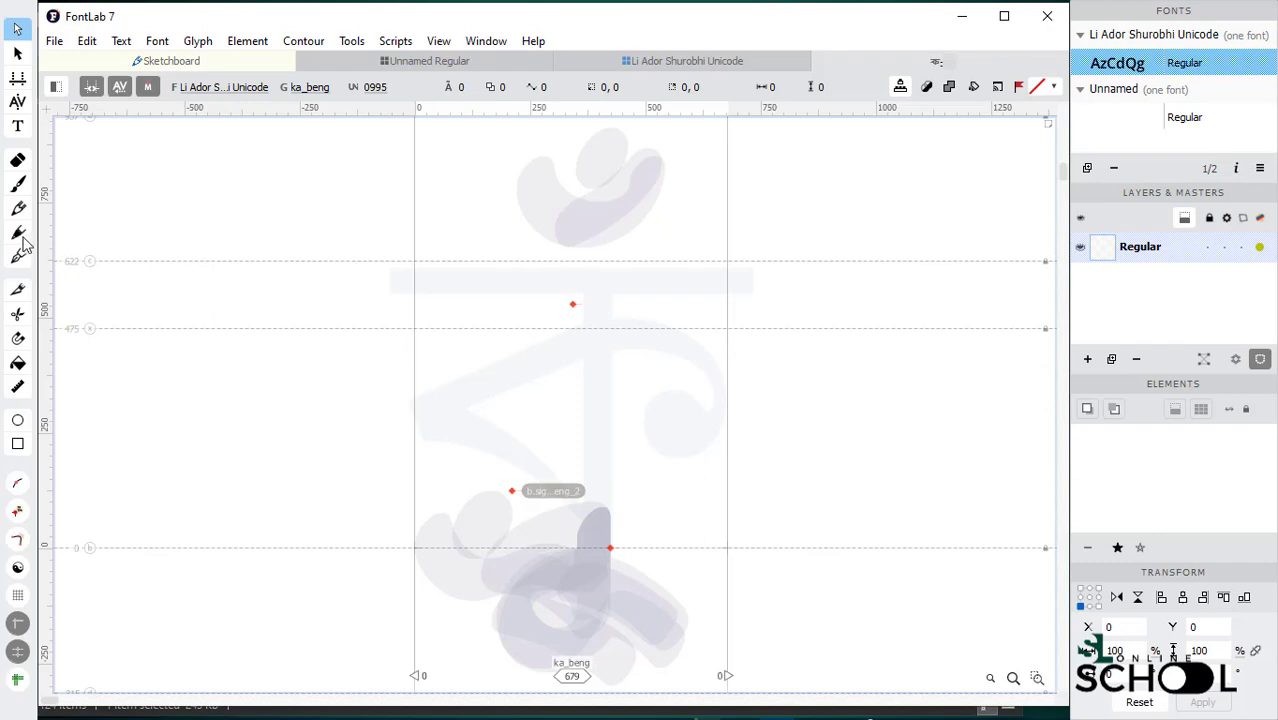
click(17, 186)
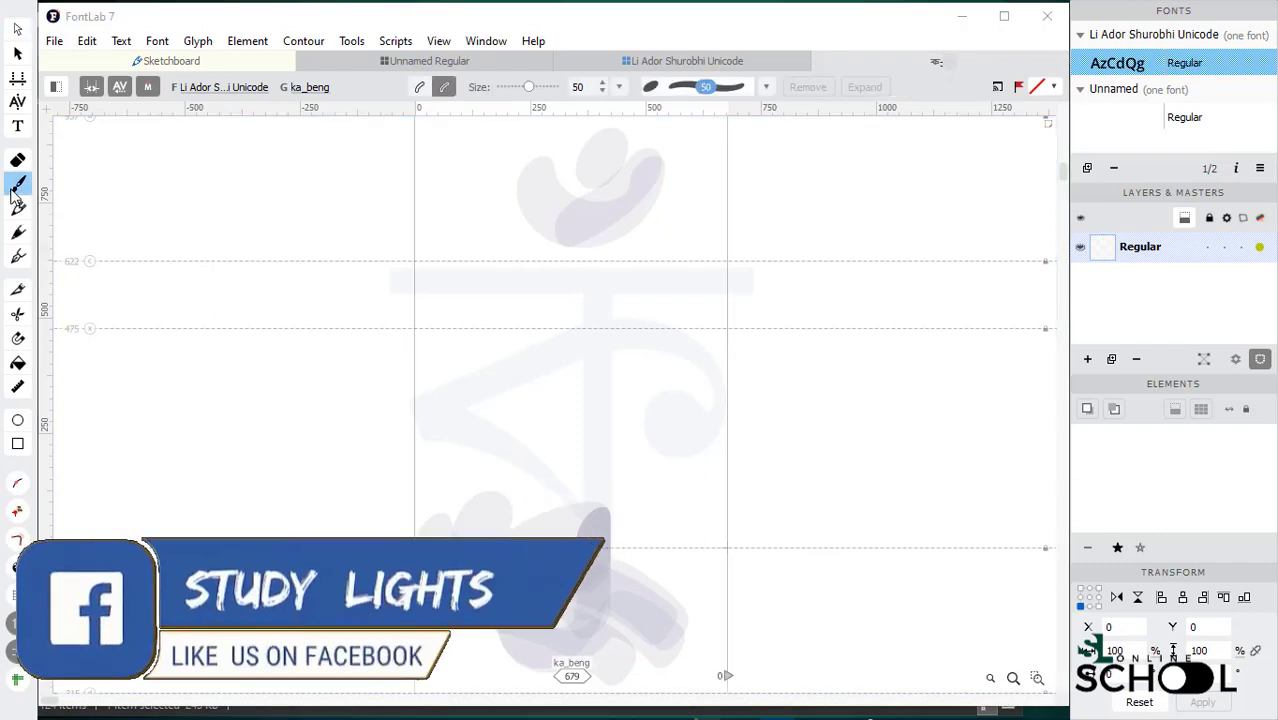
drag(408, 278, 708, 274)
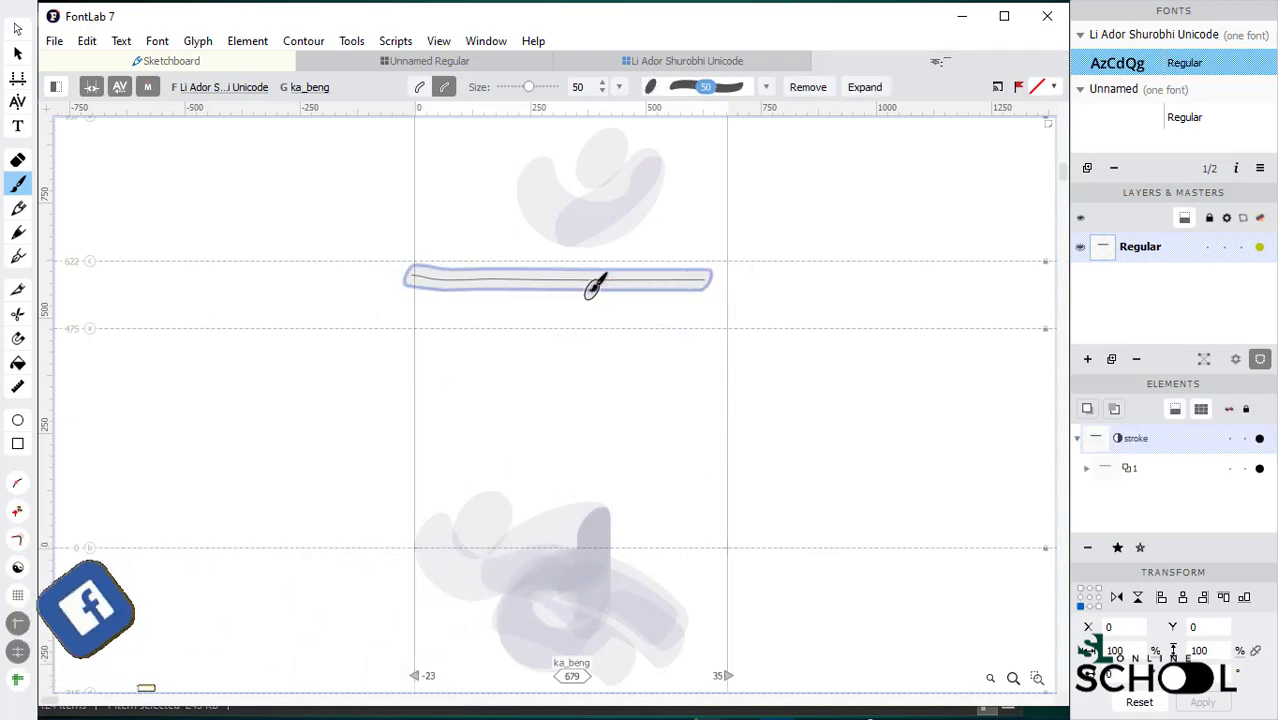
mouse_move(592, 285)
mouse_down()
mouse_move(439, 409)
mouse_move(565, 438)
mouse_move(602, 470)
mouse_move(582, 284)
mouse_up()
mouse_move(584, 364)
mouse_down()
mouse_move(656, 341)
mouse_move(659, 378)
mouse_move(646, 379)
mouse_move(663, 331)
mouse_move(640, 352)
mouse_up()
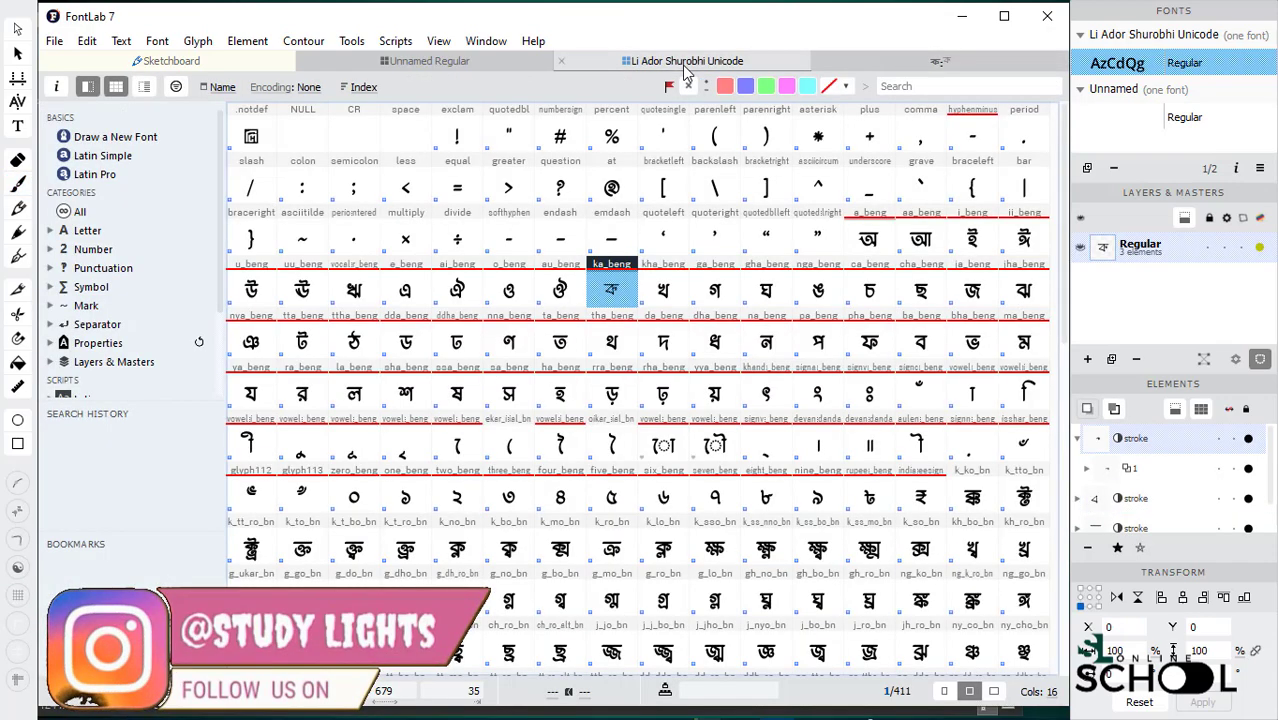
Return to the glyph overview and set the family name to StudyLi in the Font Info.
click(687, 61)
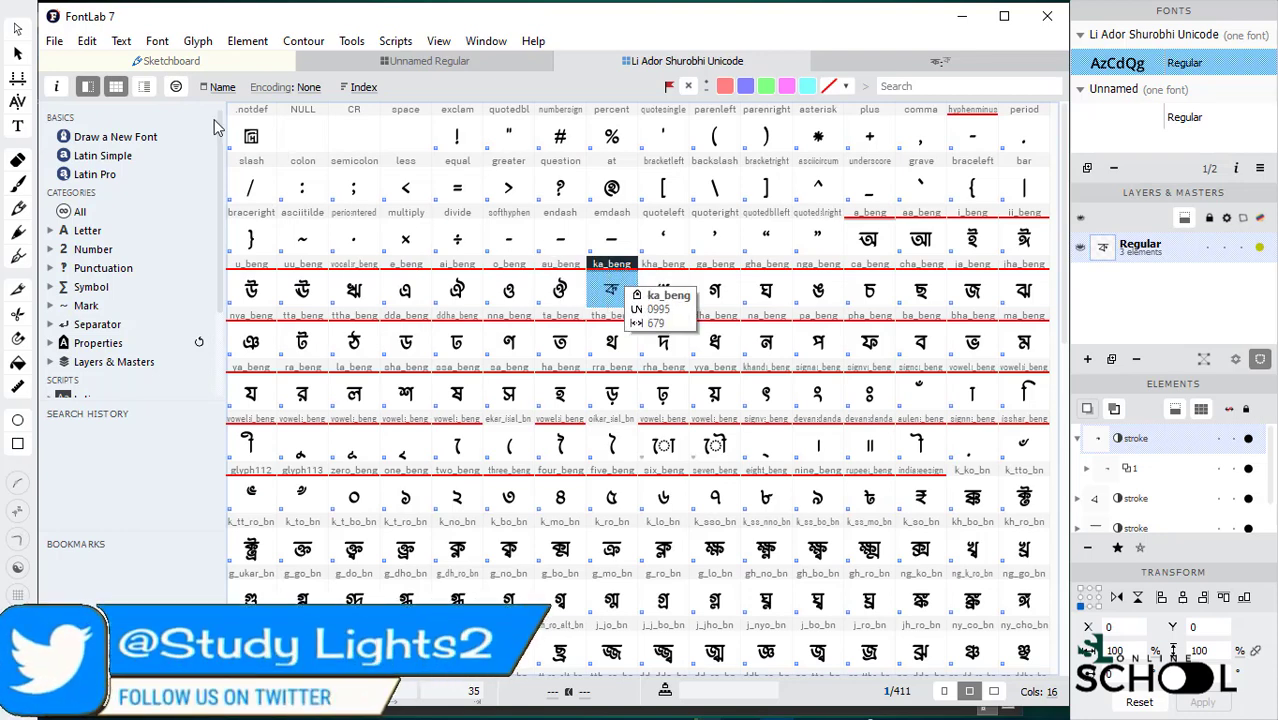
click(54, 41)
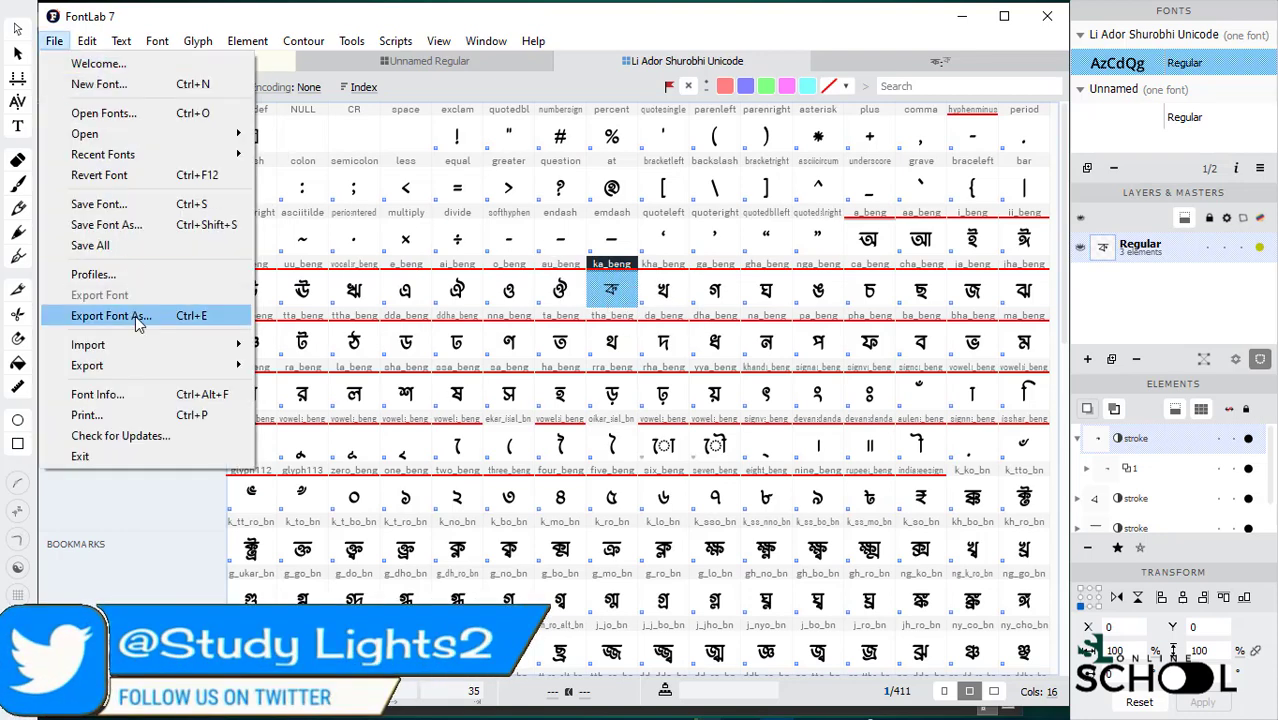
click(140, 398)
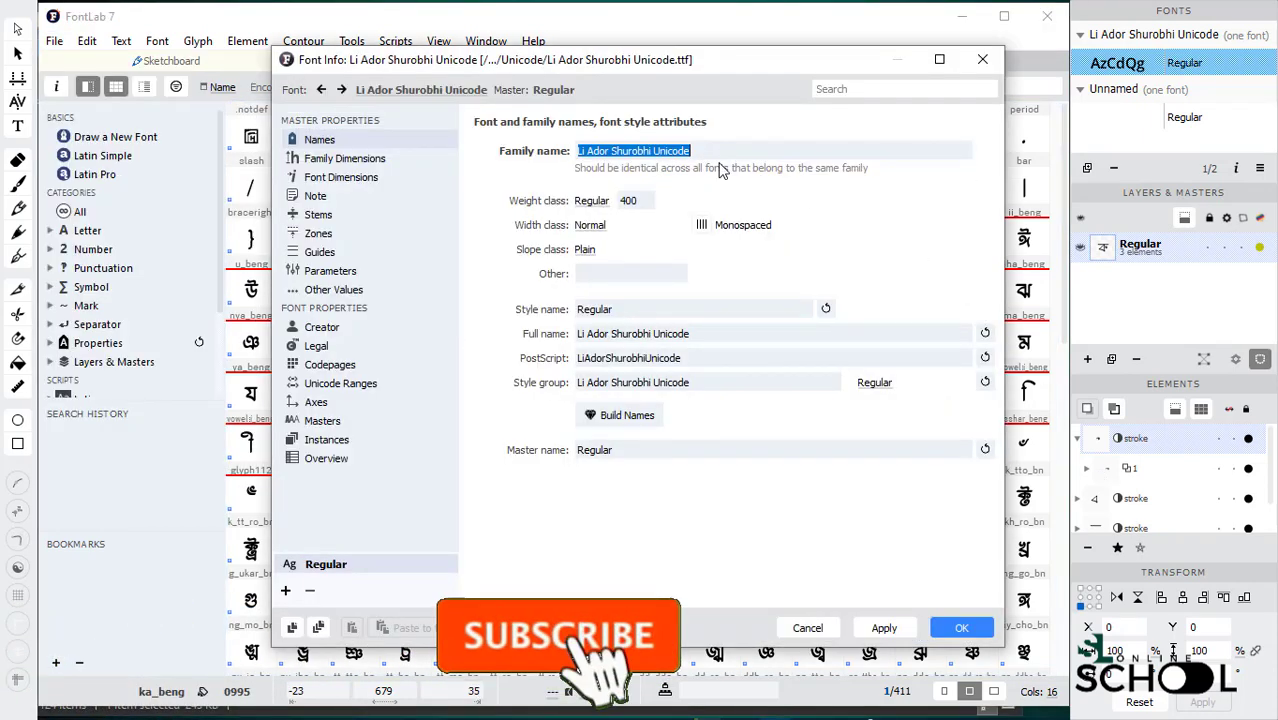
text(StudyLi)
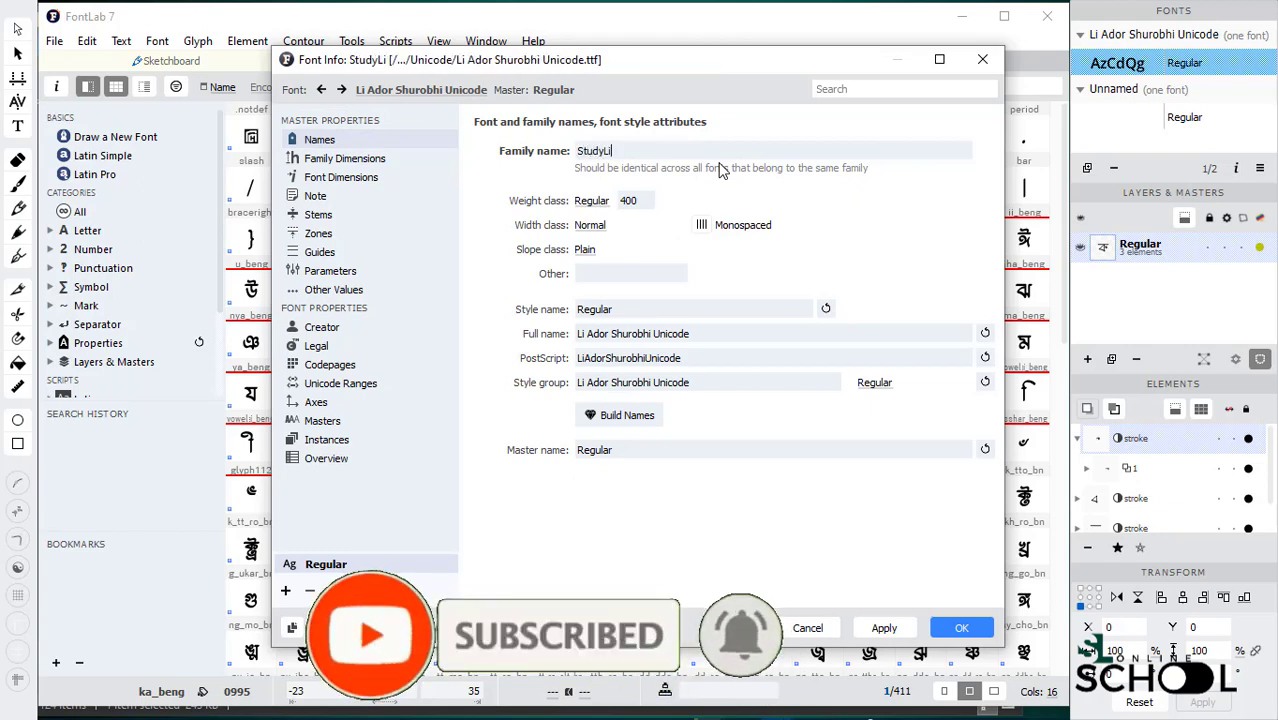
Copy the family name StudyLi into the style name, full name, PostScript name and style group.
key(ctrl+a)
key(ctrl+c)
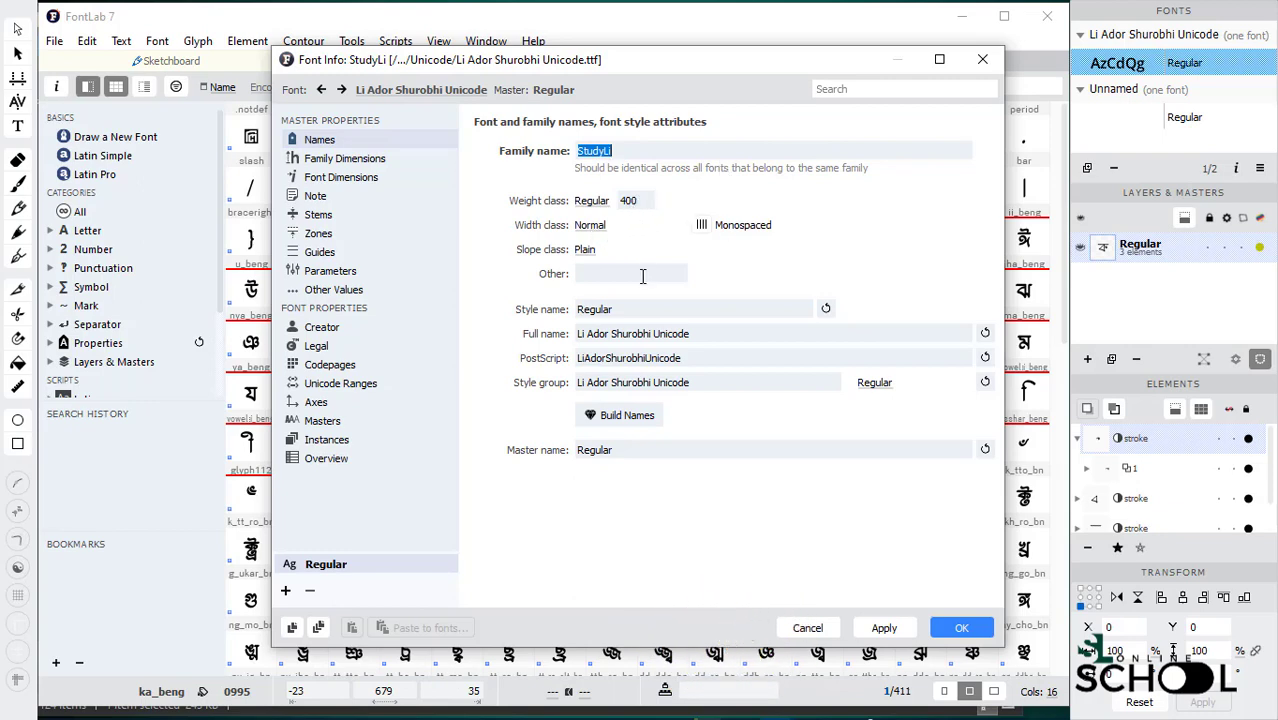
drag(648, 313, 573, 313)
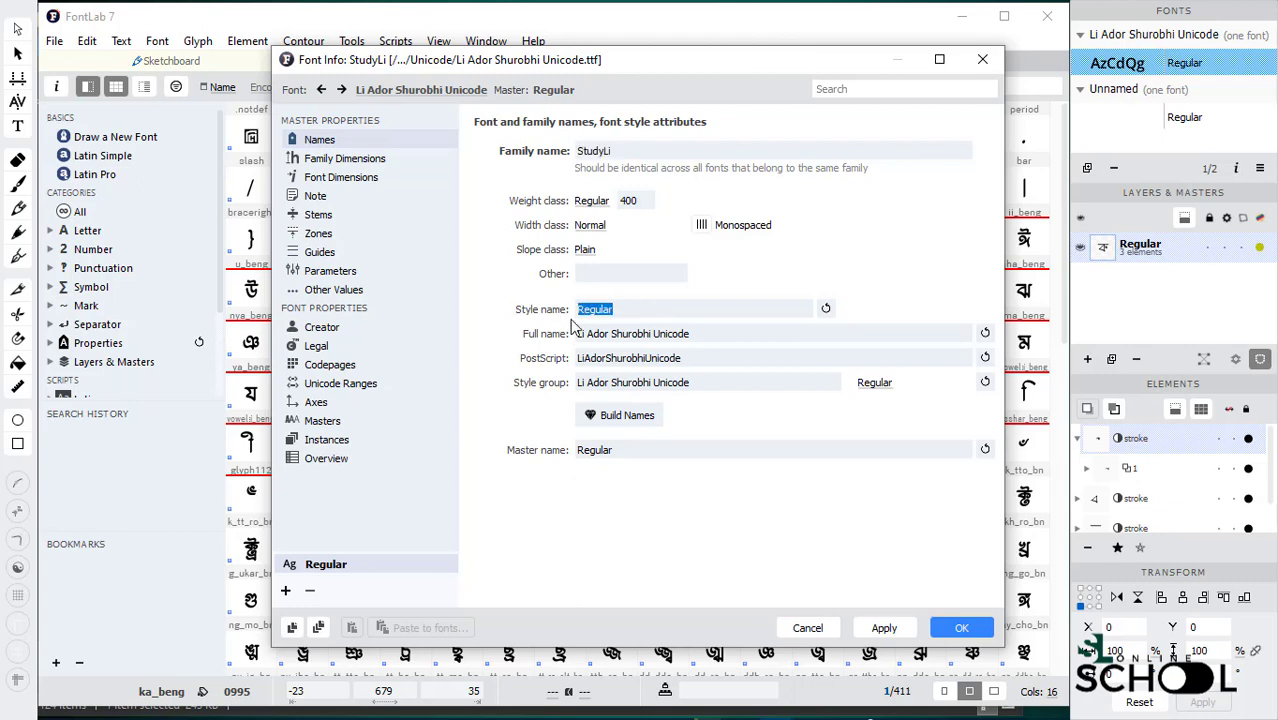
key(ctrl+v)
drag(705, 337, 577, 334)
key(ctrl+v)
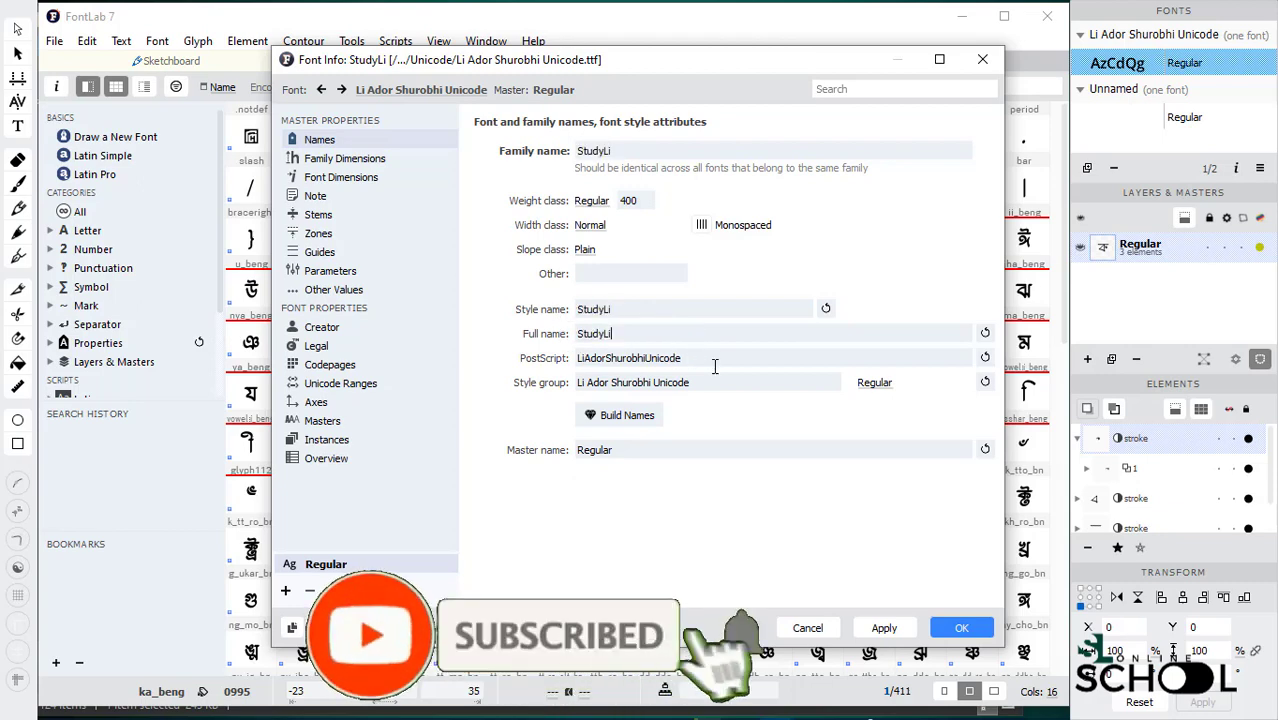
drag(715, 362, 574, 359)
key(ctrl+v)
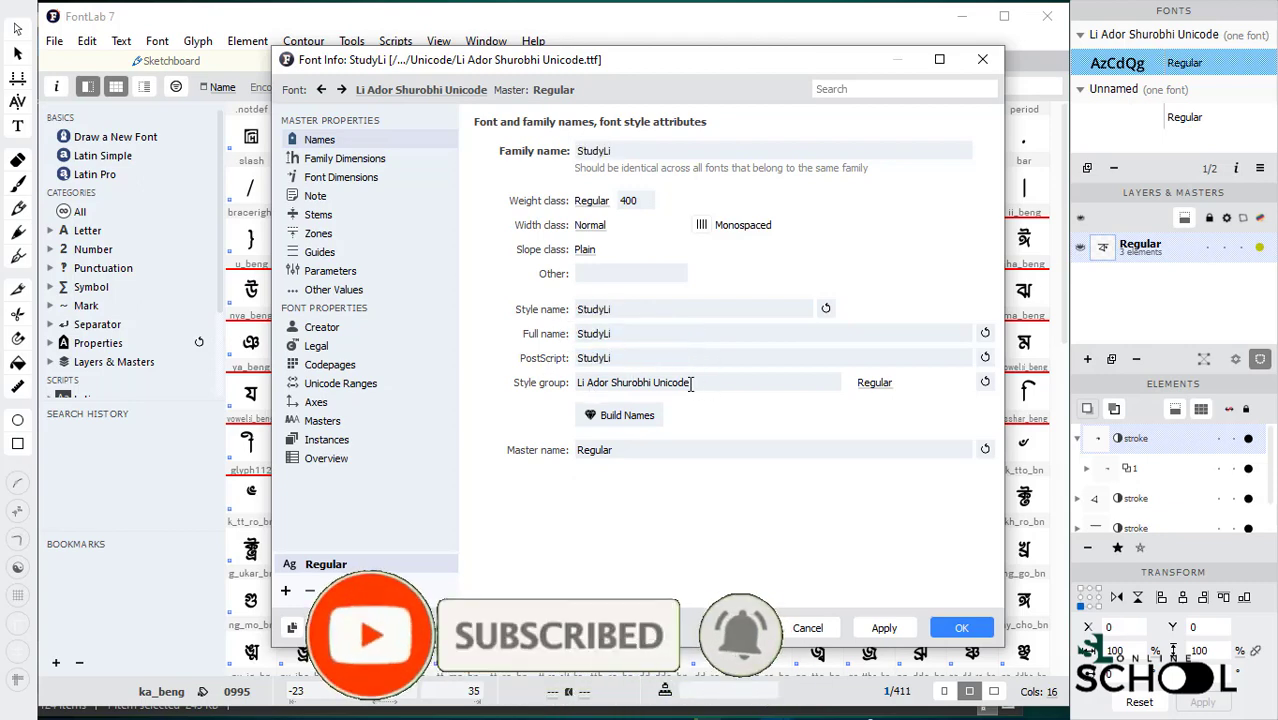
drag(690, 385, 574, 383)
key(ctrl+v)
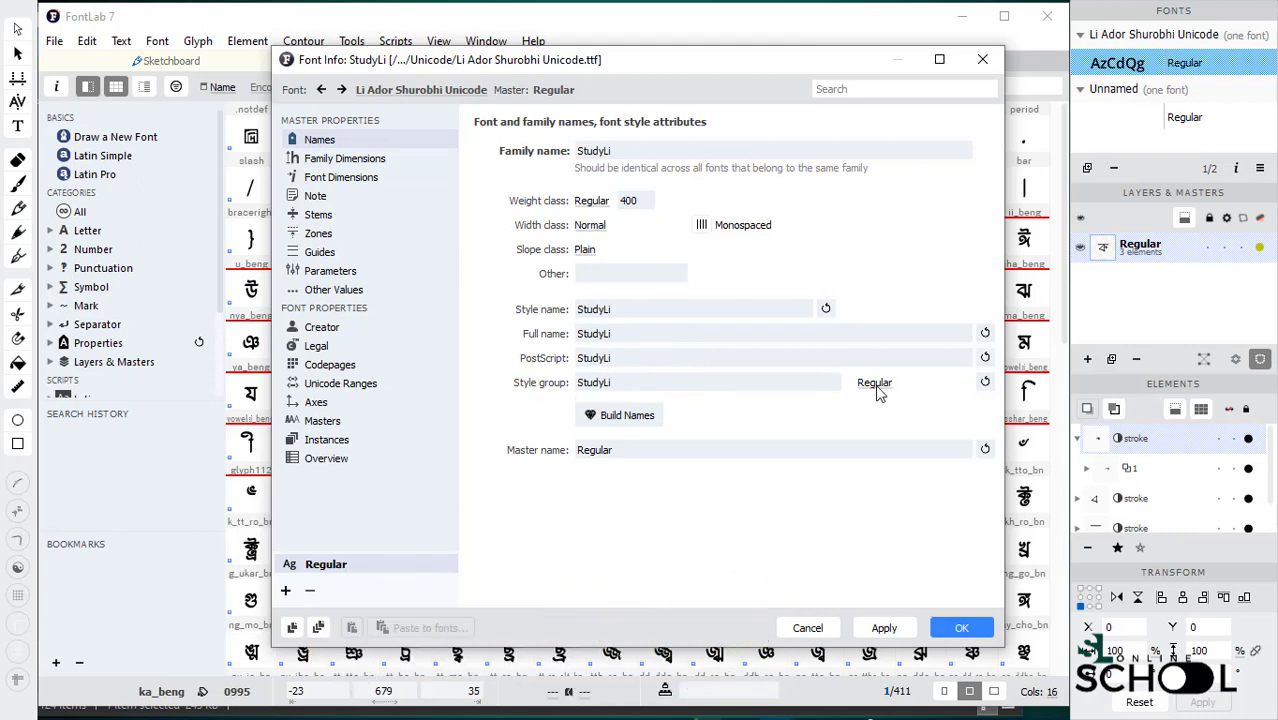
Set the style group's style to Bold and apply the font information changes.
click(876, 391)
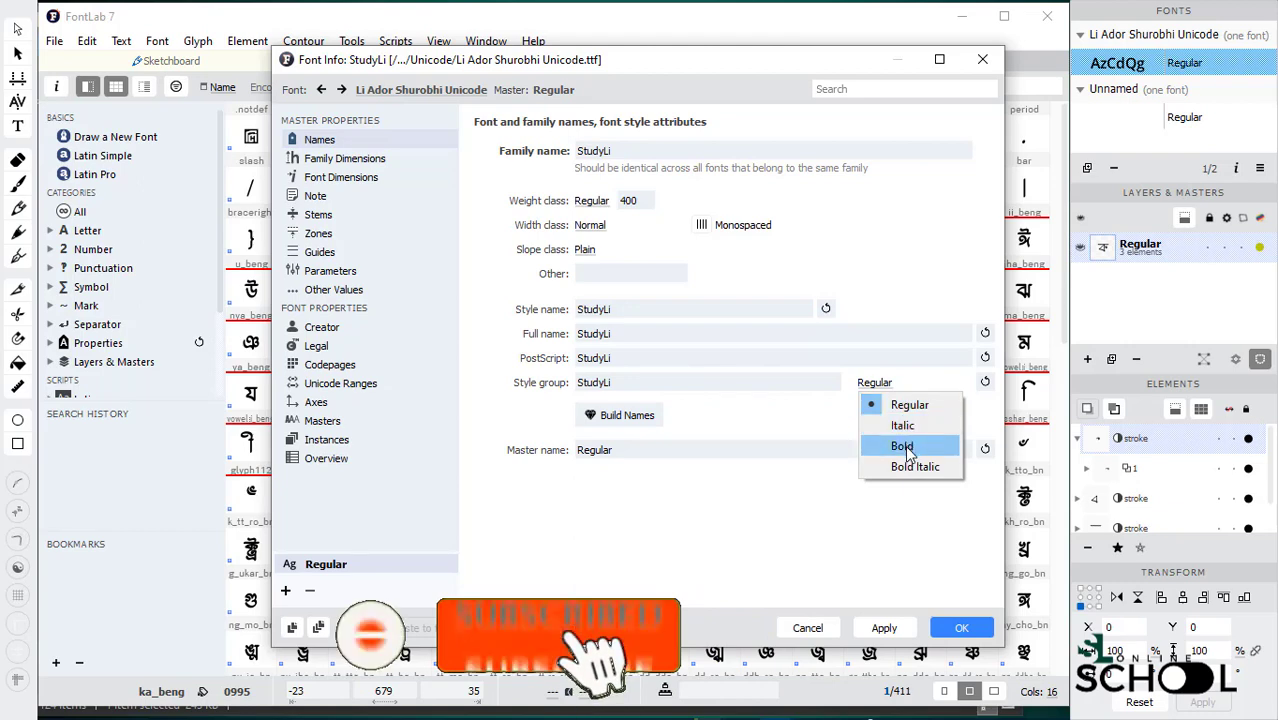
click(900, 443)
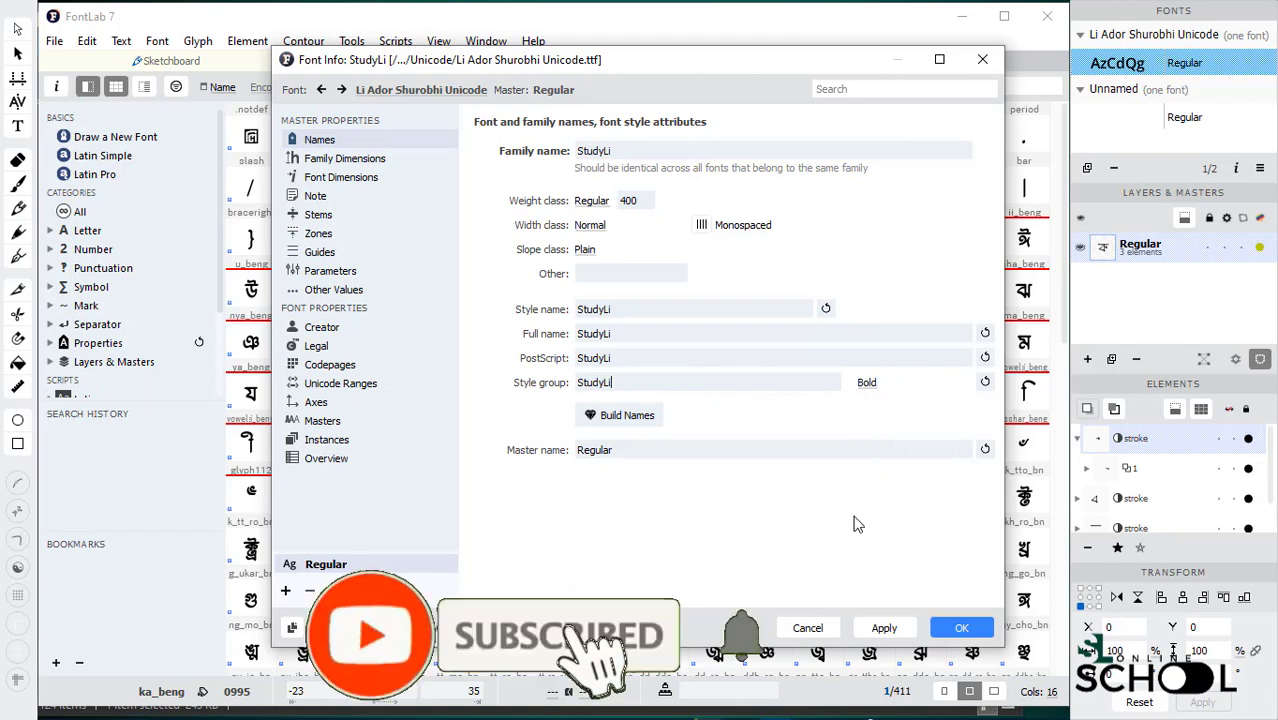
click(887, 629)
click(958, 630)
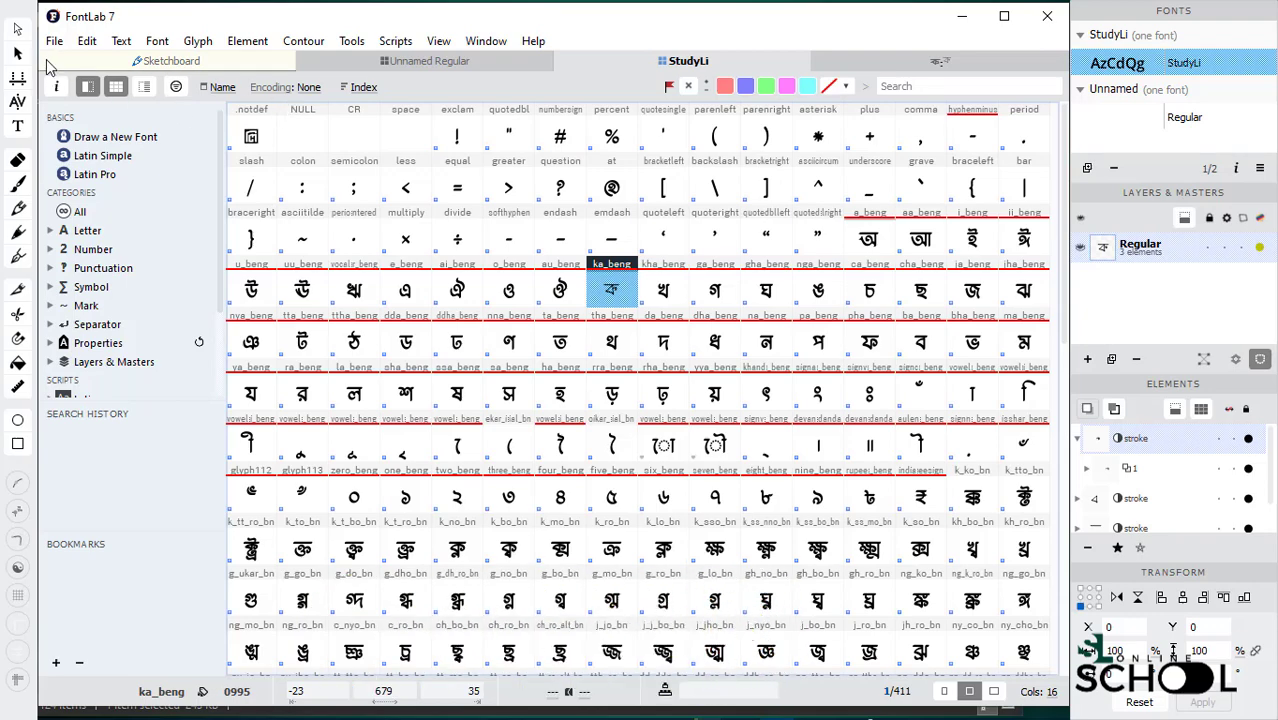
Export the StudyLi font's current layer as OpenType TT to the Desktop folder and dismiss the export notice.
click(54, 42)
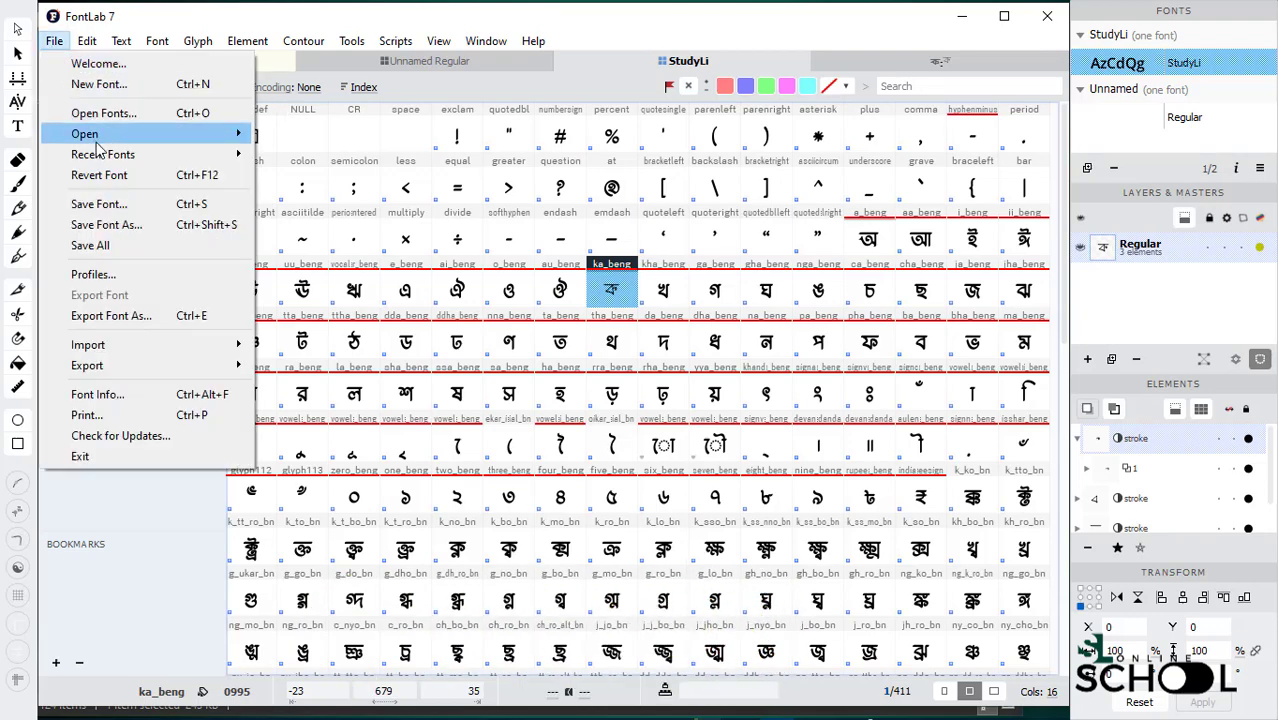
click(111, 316)
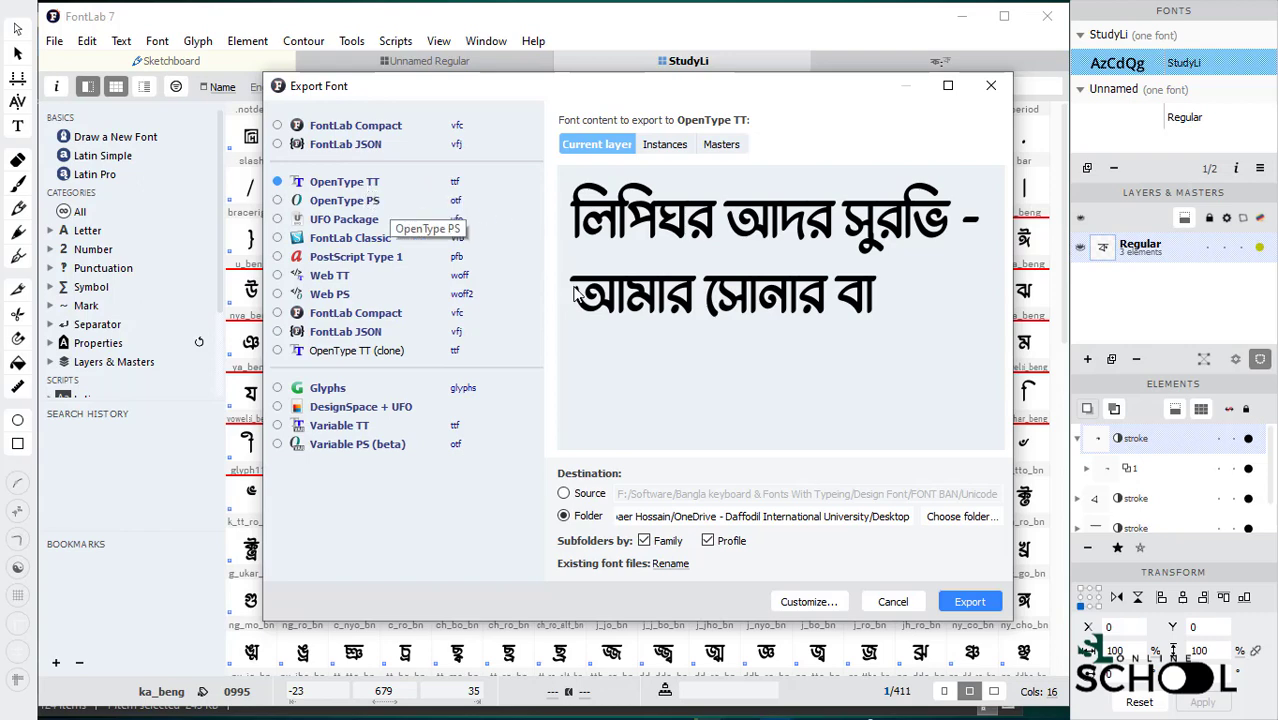
click(968, 602)
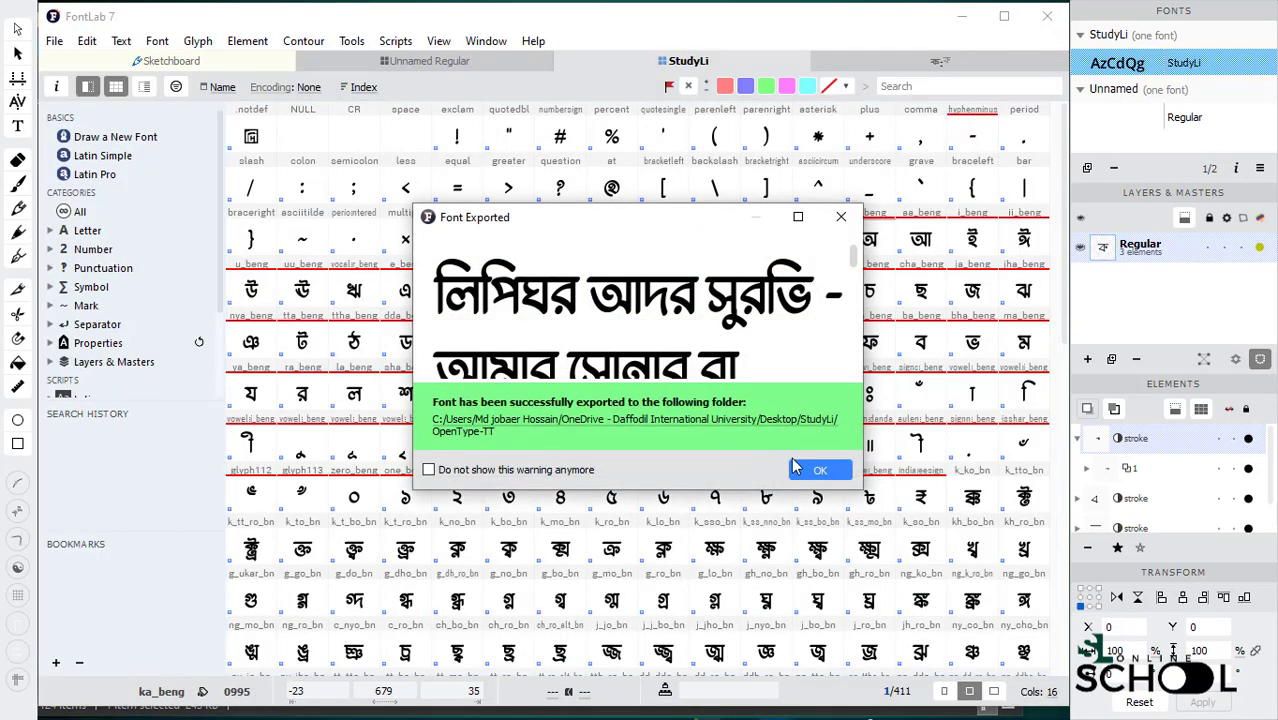
click(822, 471)
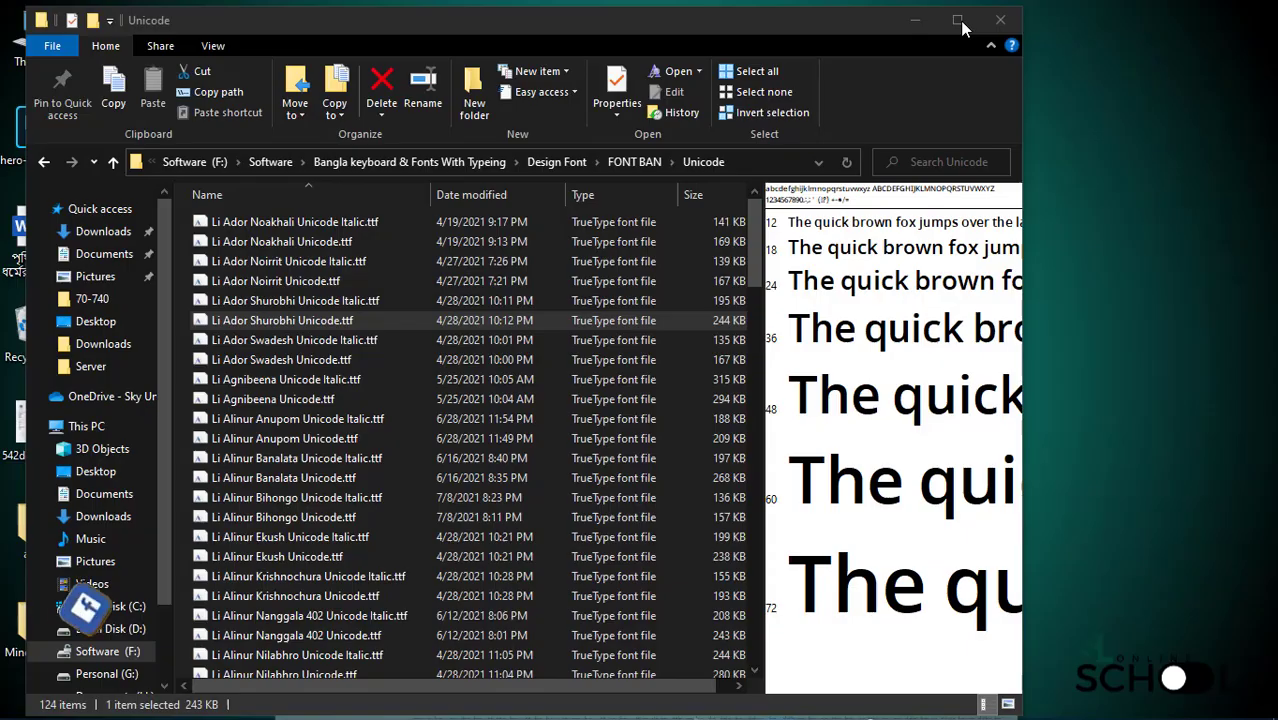
Open the exported TTF from the desktop folder StudyLi > OpenType-TT, install the font and clear the windows away.
click(961, 17)
click(912, 26)
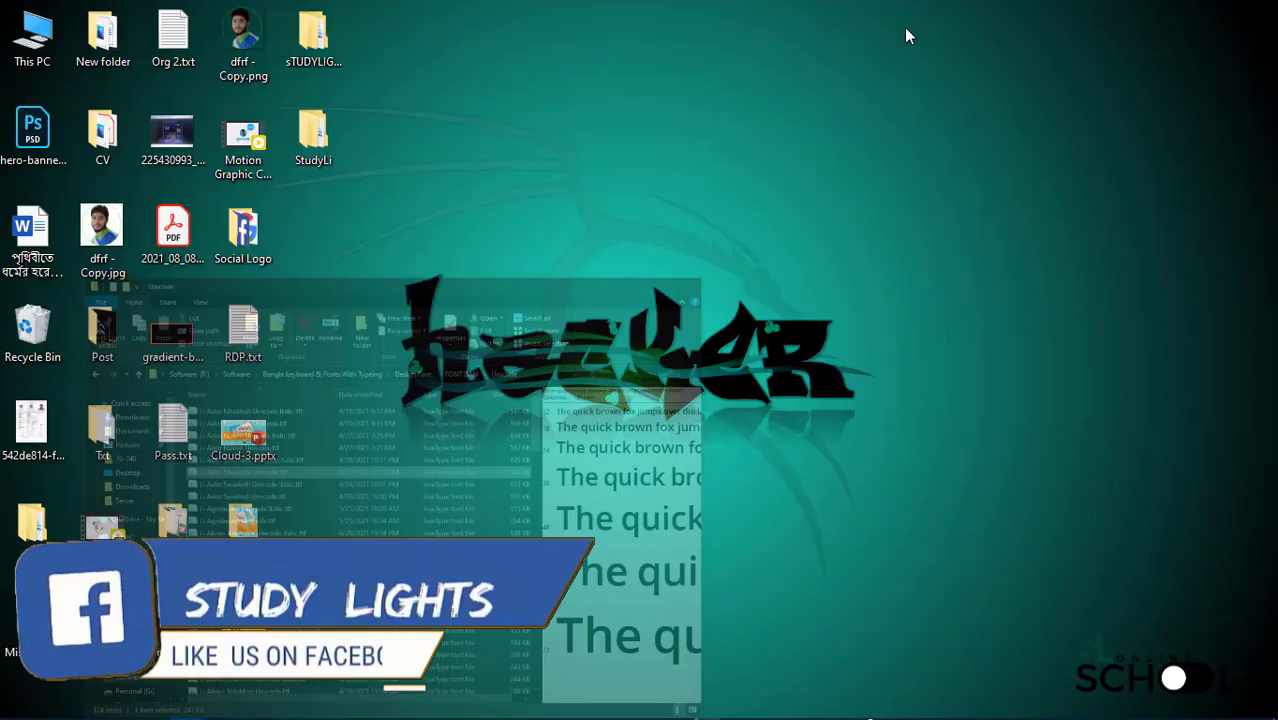
double_click(329, 137)
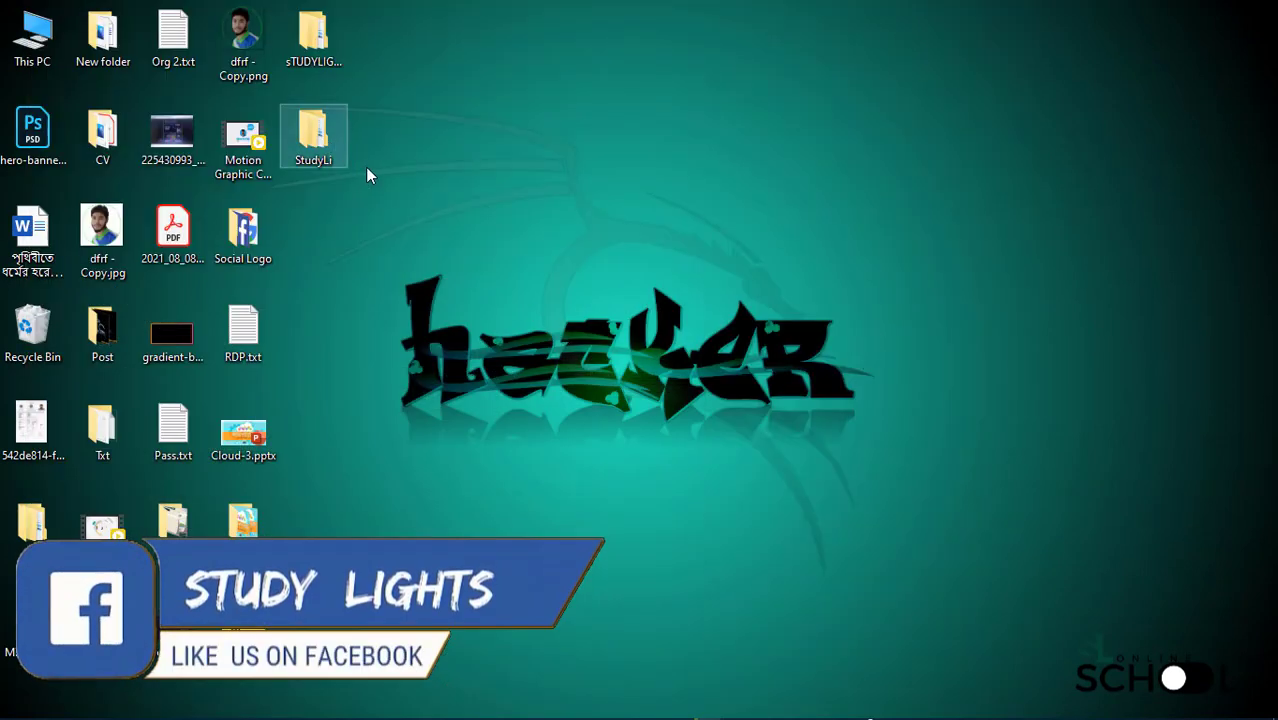
double_click(273, 217)
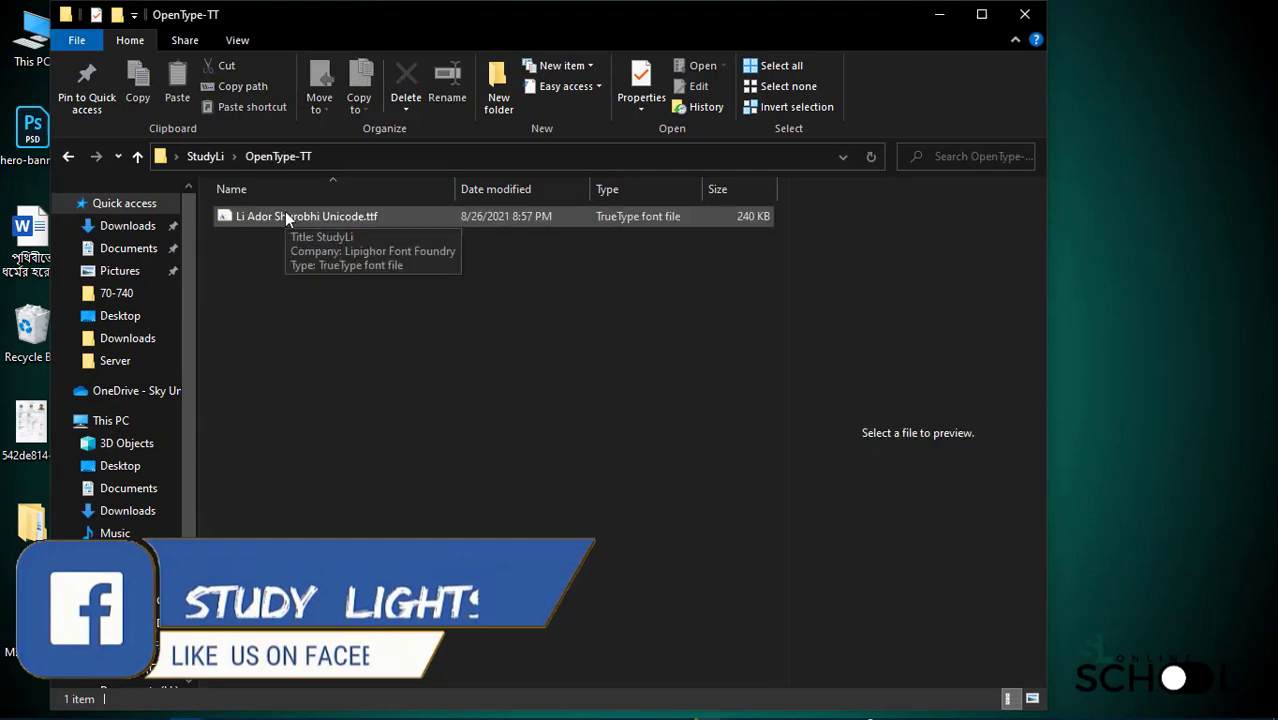
double_click(285, 211)
click(154, 122)
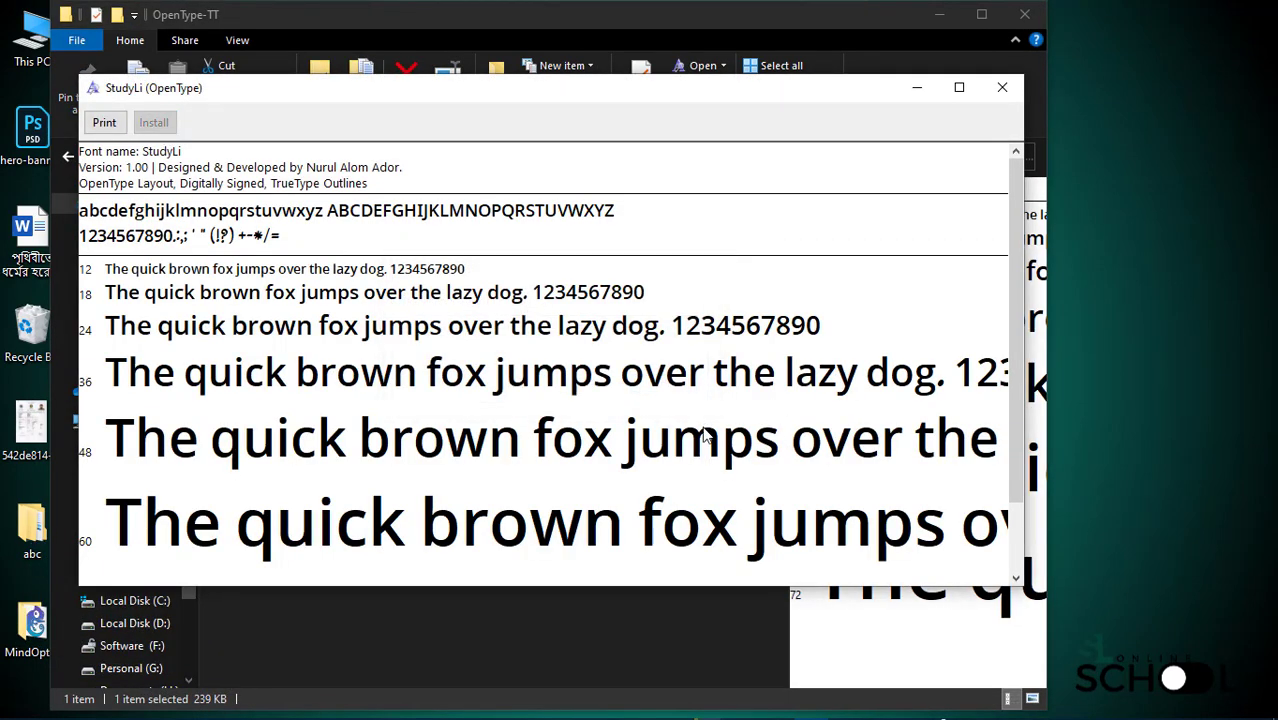
click(1002, 87)
click(939, 14)
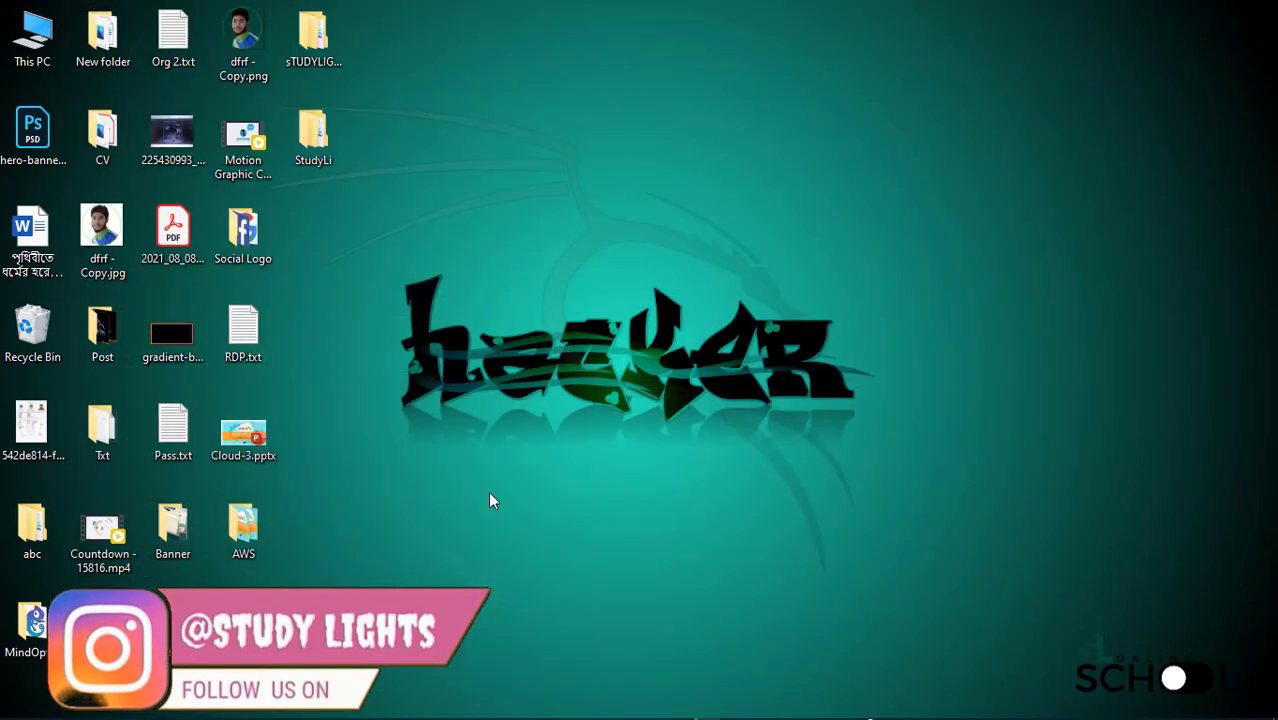
Switch to the blank Word document and enter the Bangla text "অ ক আমার".
click(443, 706)
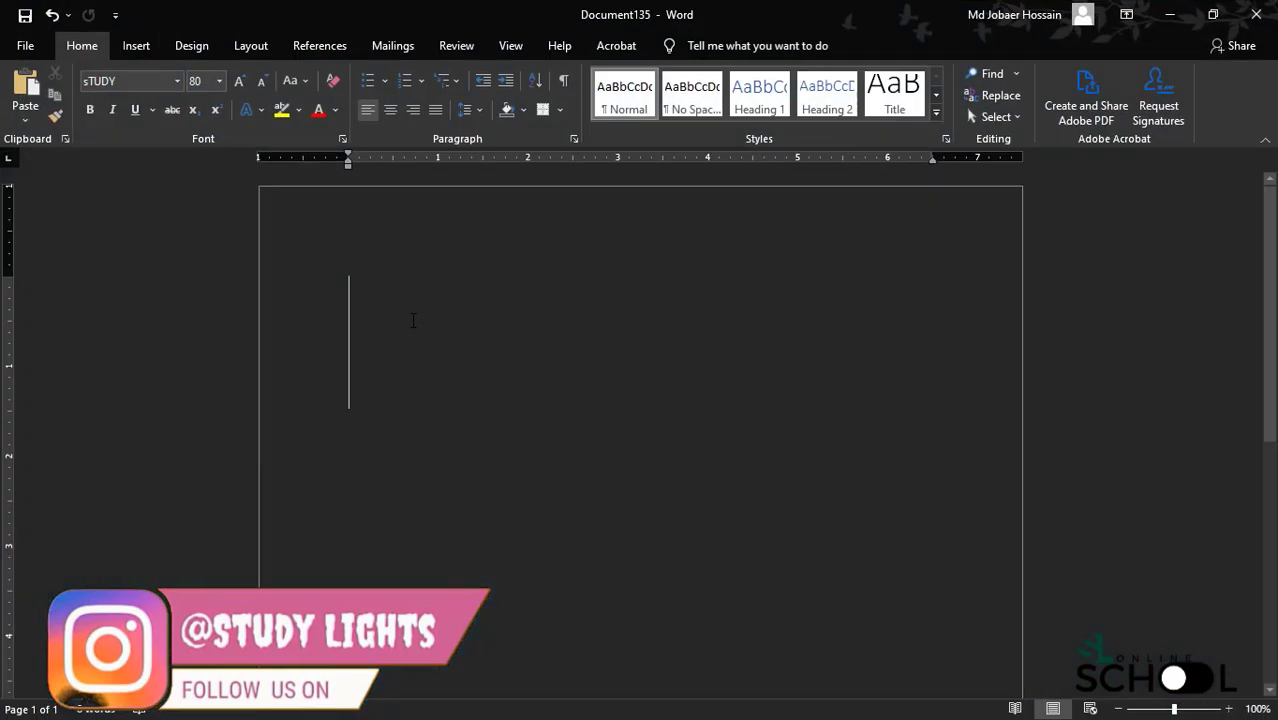
text(o)
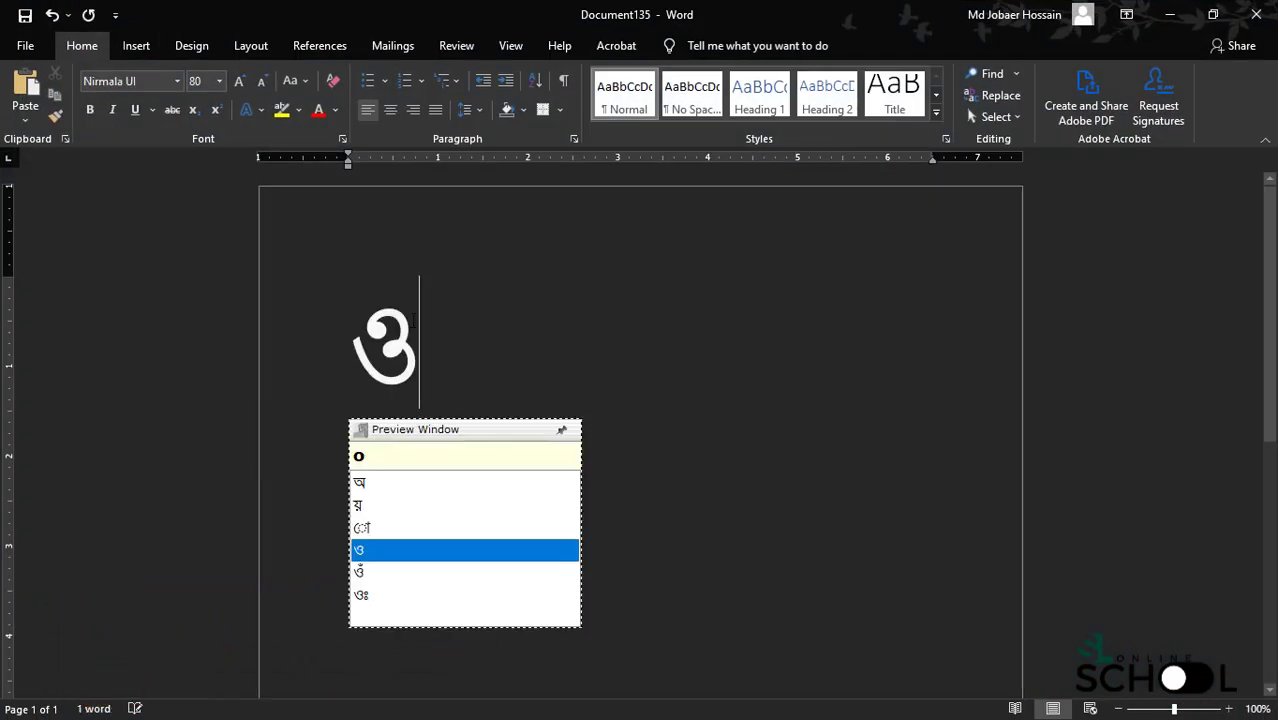
key(Up)
key(Up)
key(Up)
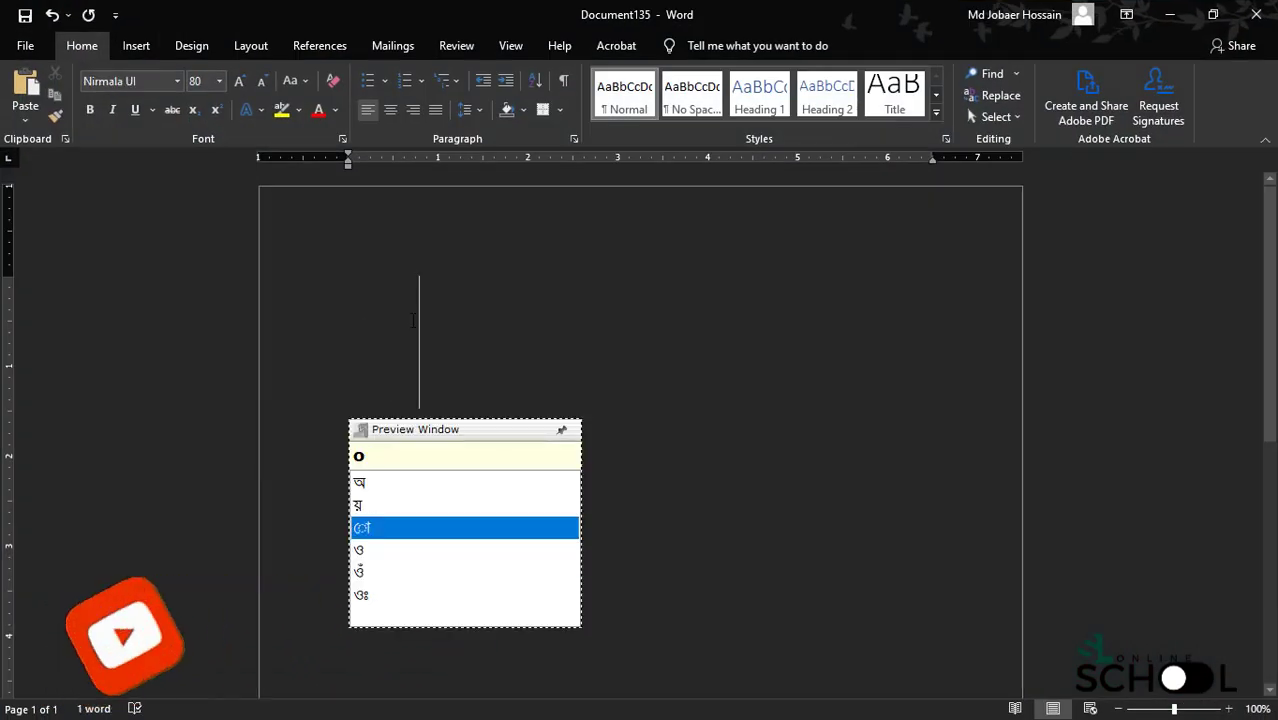
key(space)
text(k amar)
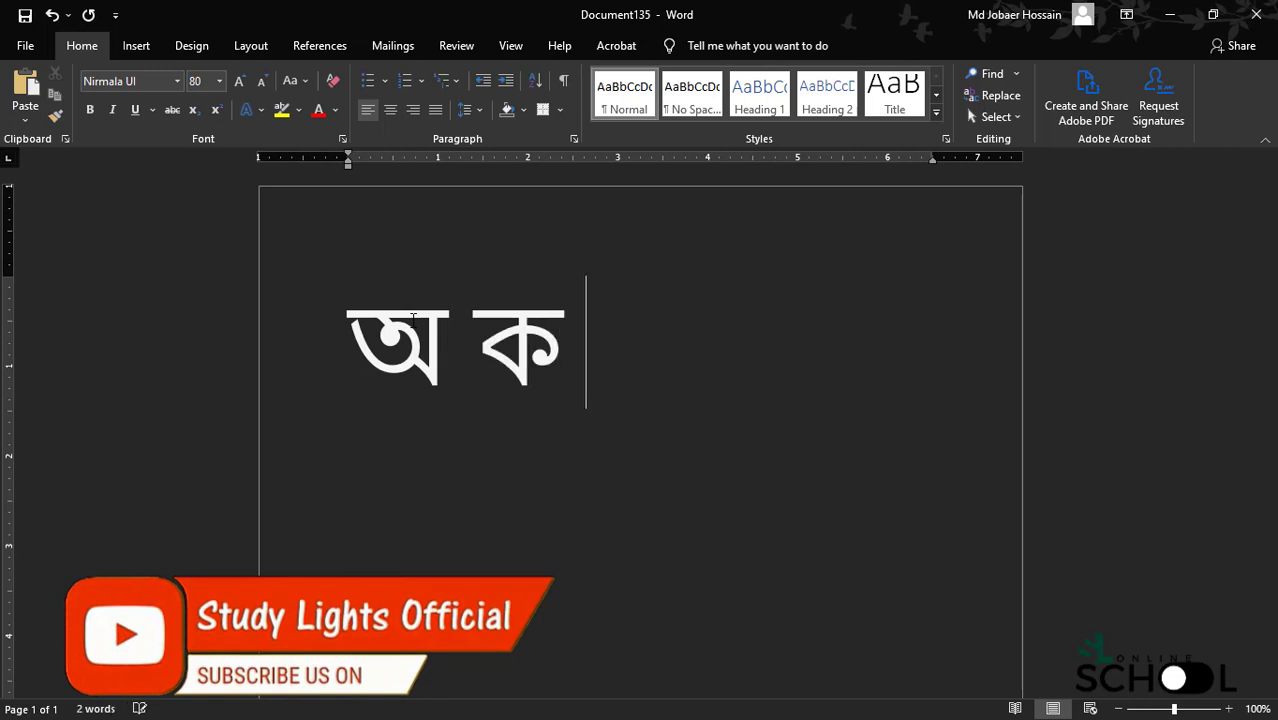
key(Escape)
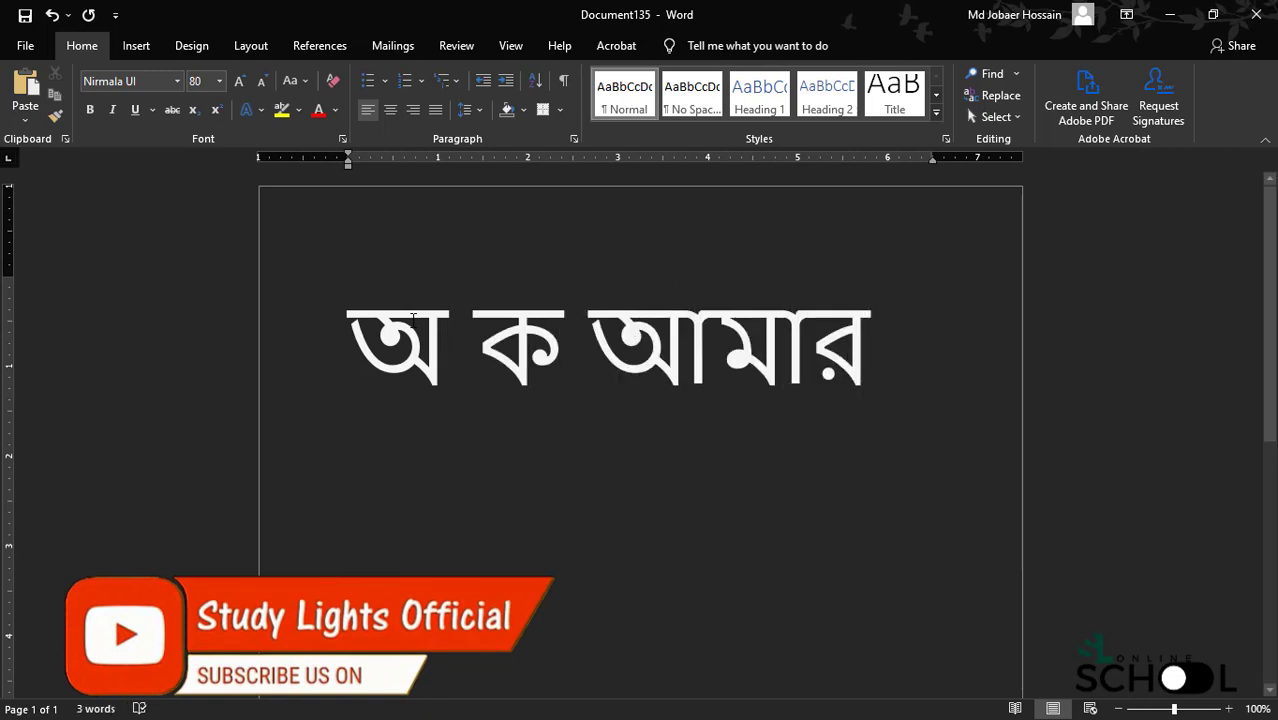
Apply the StudyLi font to the whole line of Bangla text.
drag(732, 368, 320, 366)
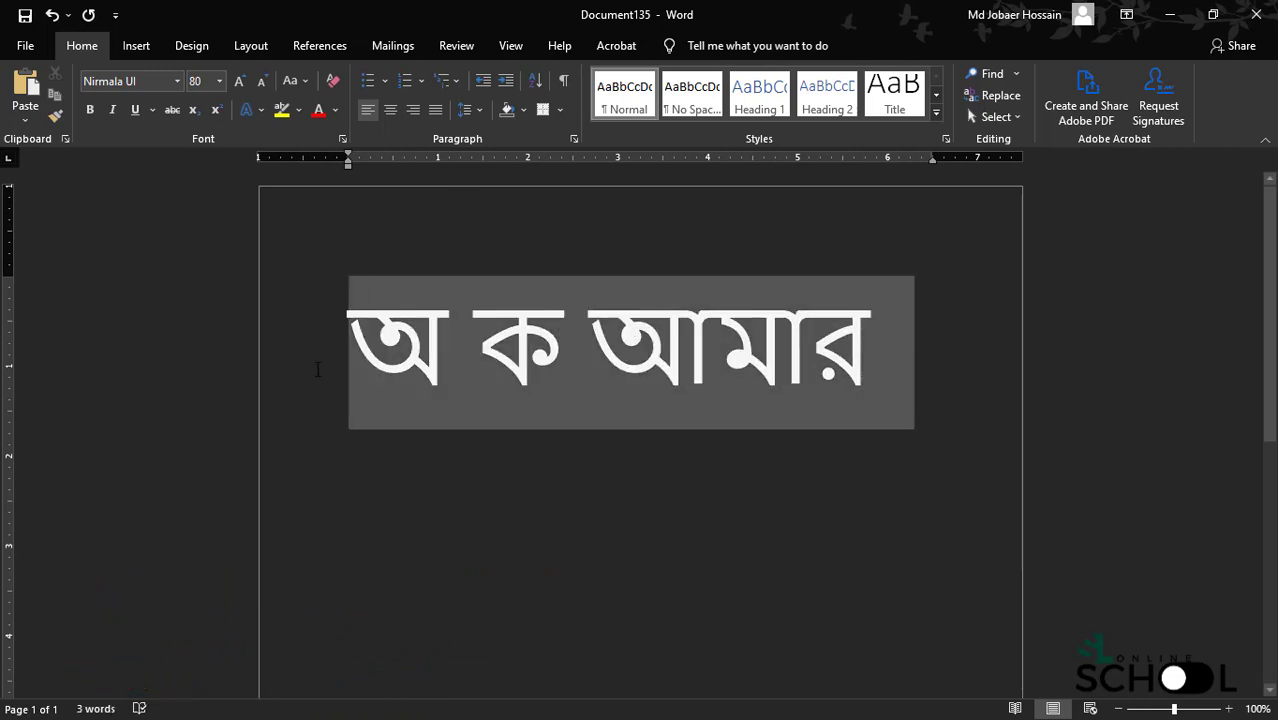
click(149, 85)
text(sT)
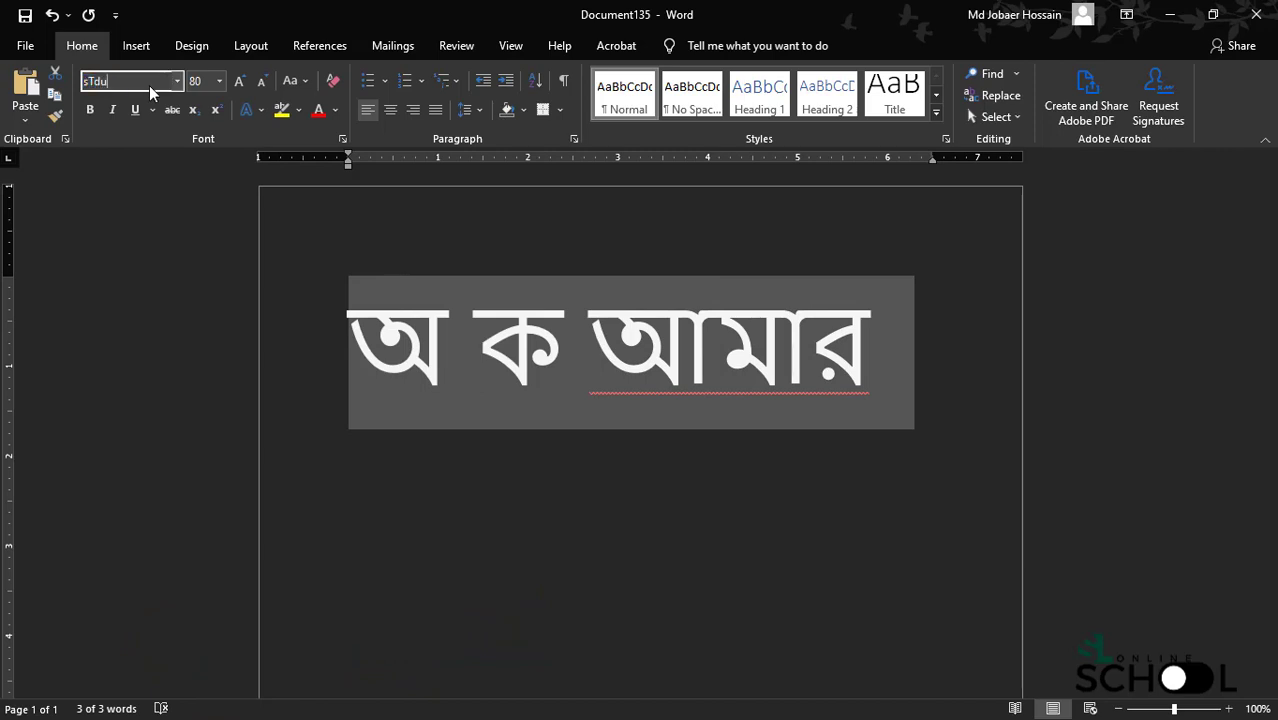
text(UDYLi)
key(Return)
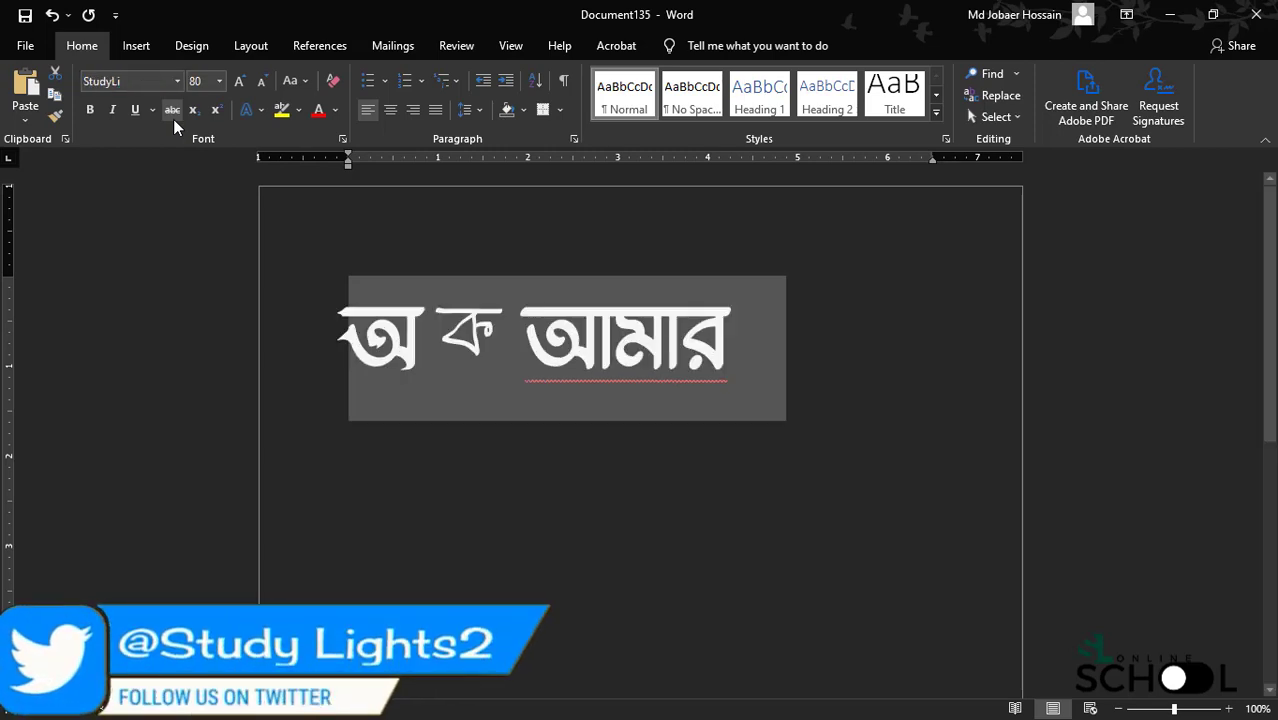
Enlarge the selected Bangla text to font size 140.
click(239, 80)
click(239, 80)
click(239, 80)
click(239, 80)
click(239, 80)
click(239, 80)
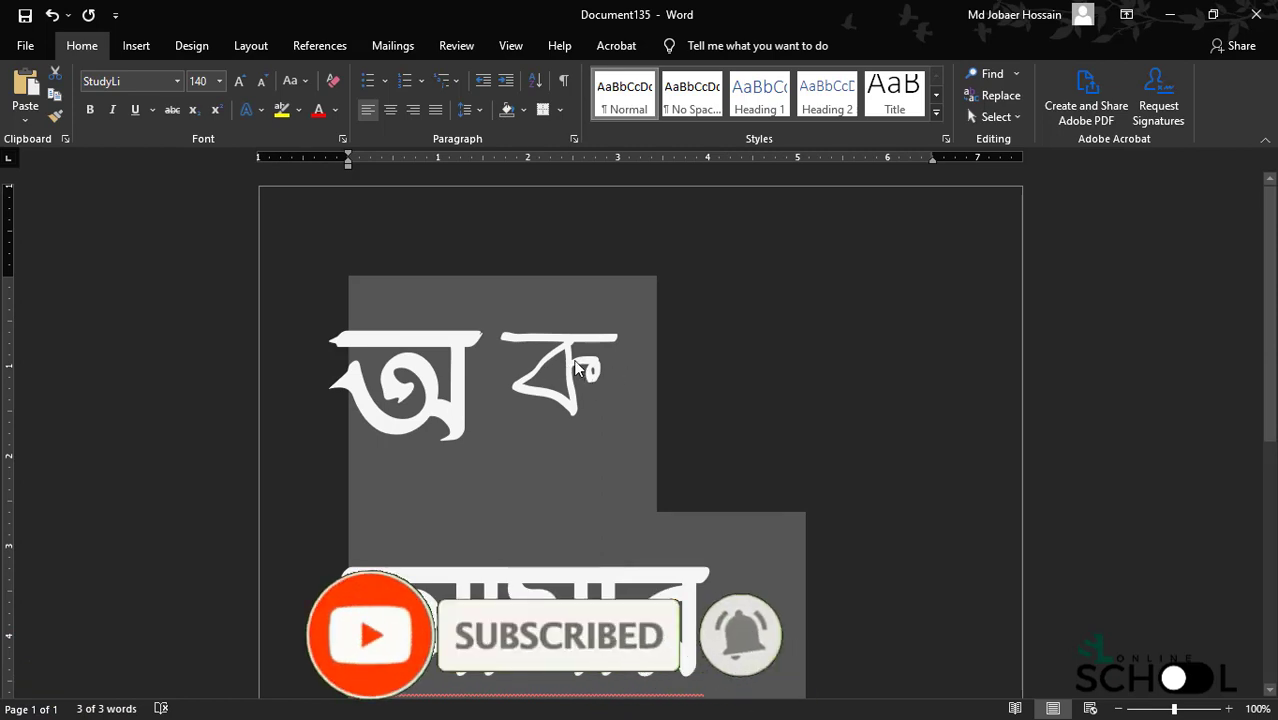
Underline and italicize the selected Bangla text to test the font's styling.
scroll(584, 398, down, 3)
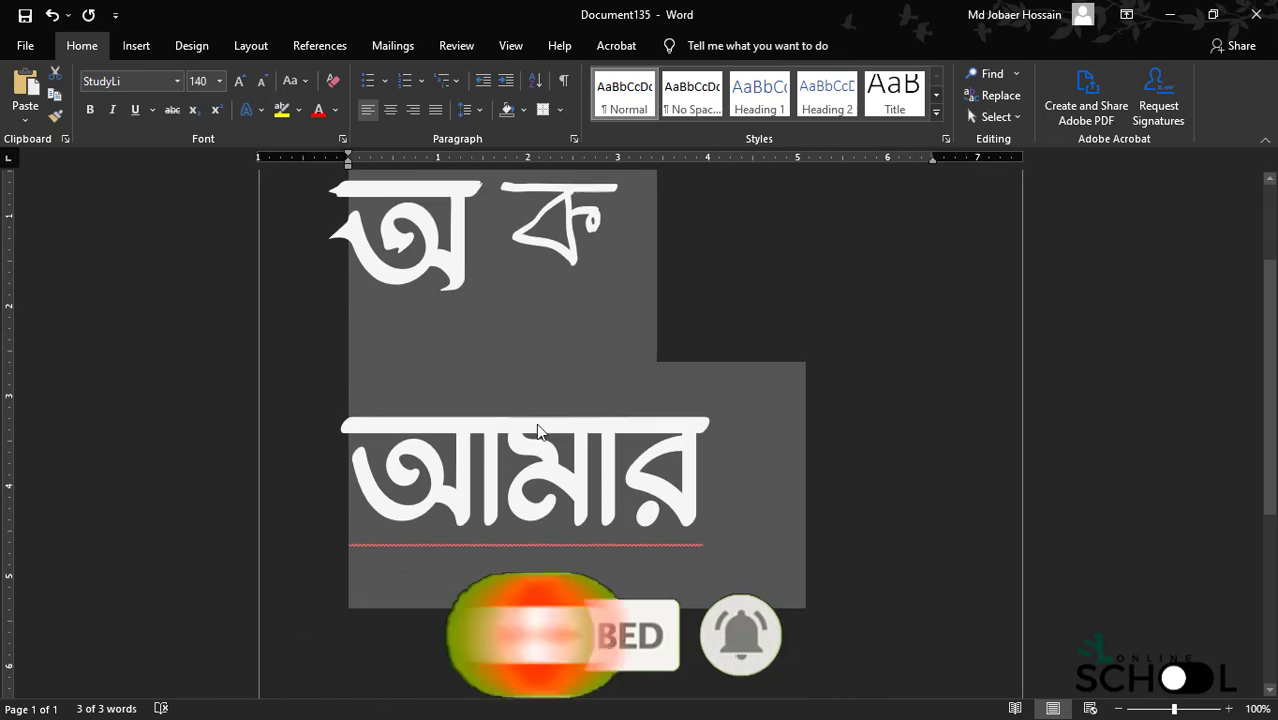
click(135, 110)
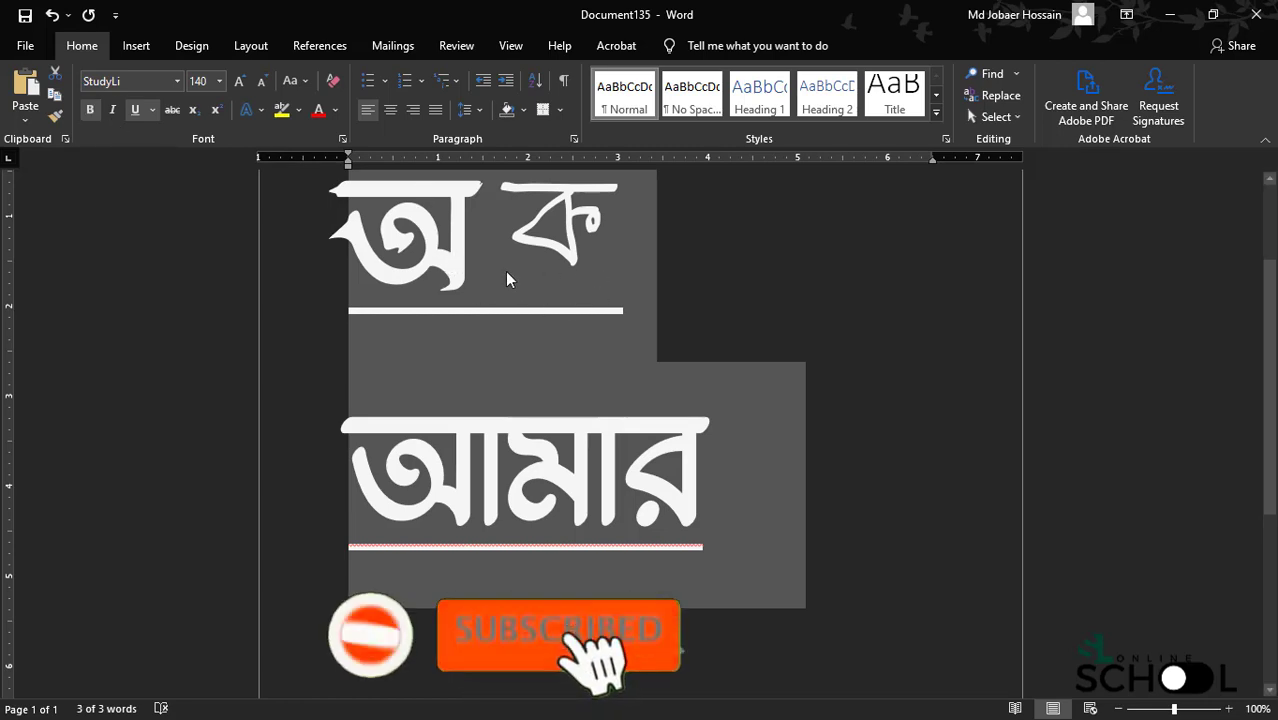
click(114, 112)
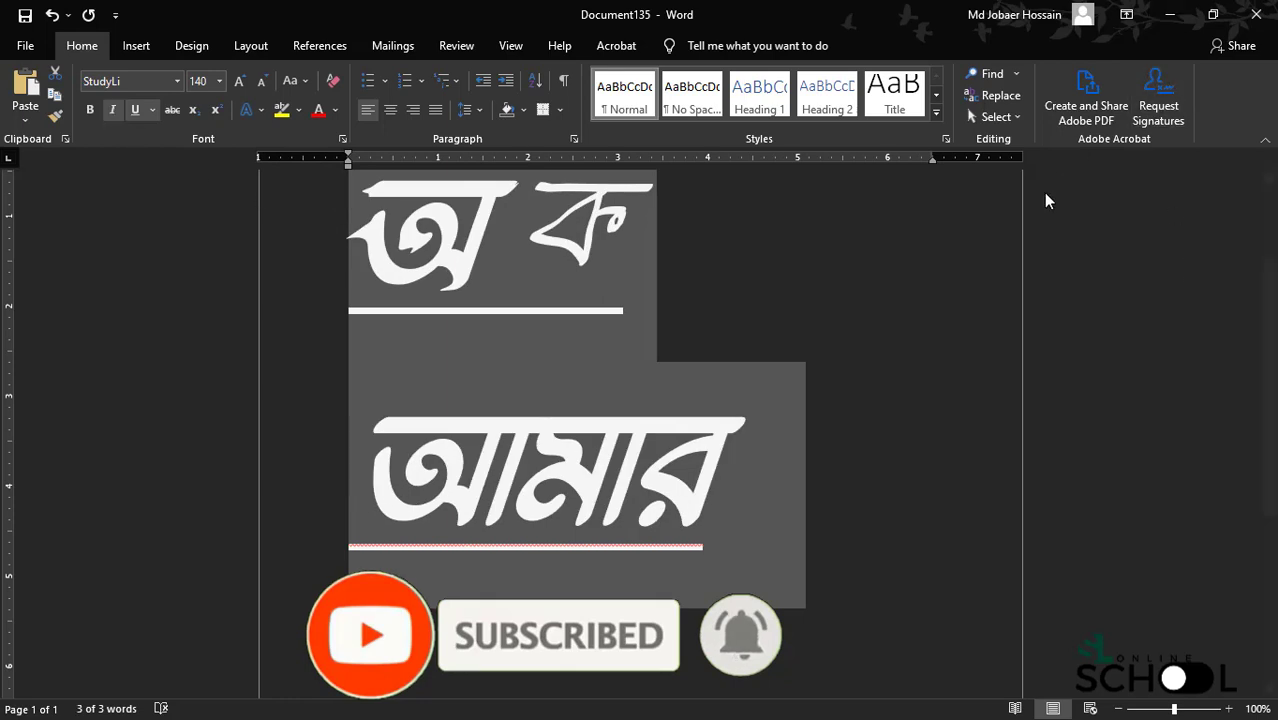
scroll(822, 317, up, 2)
click(1169, 14)
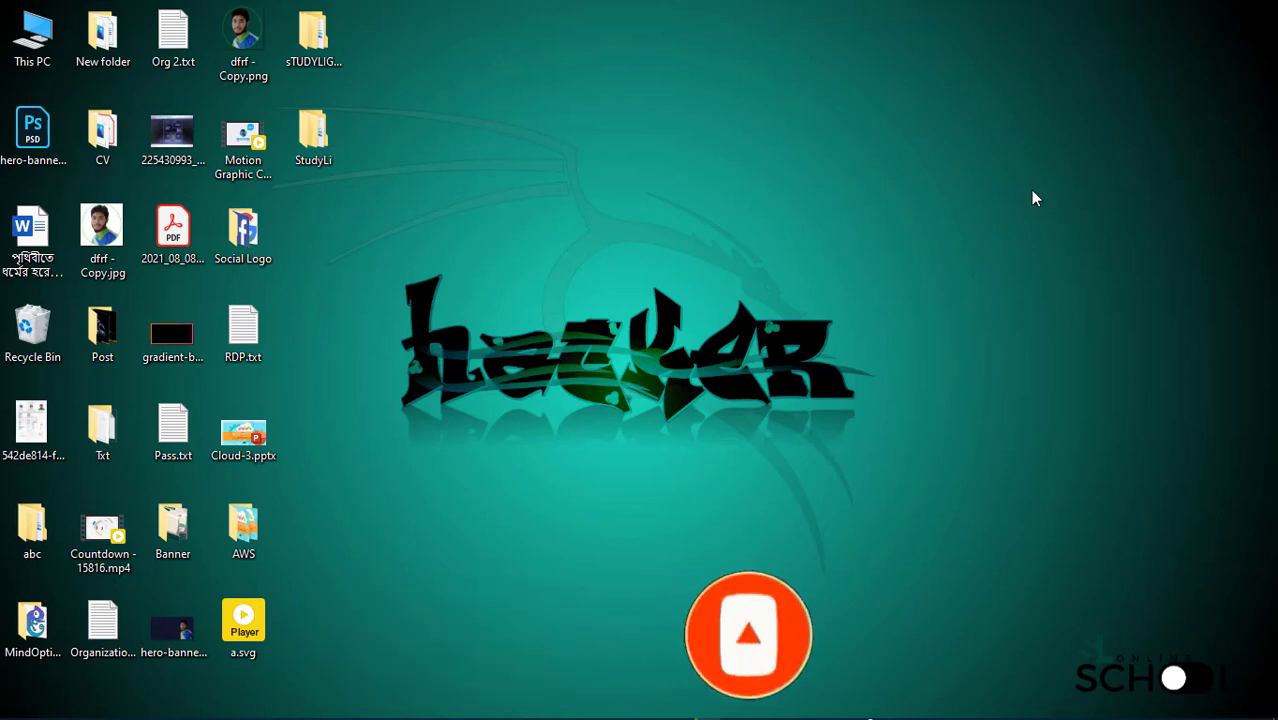
mouse_move(580, 710)
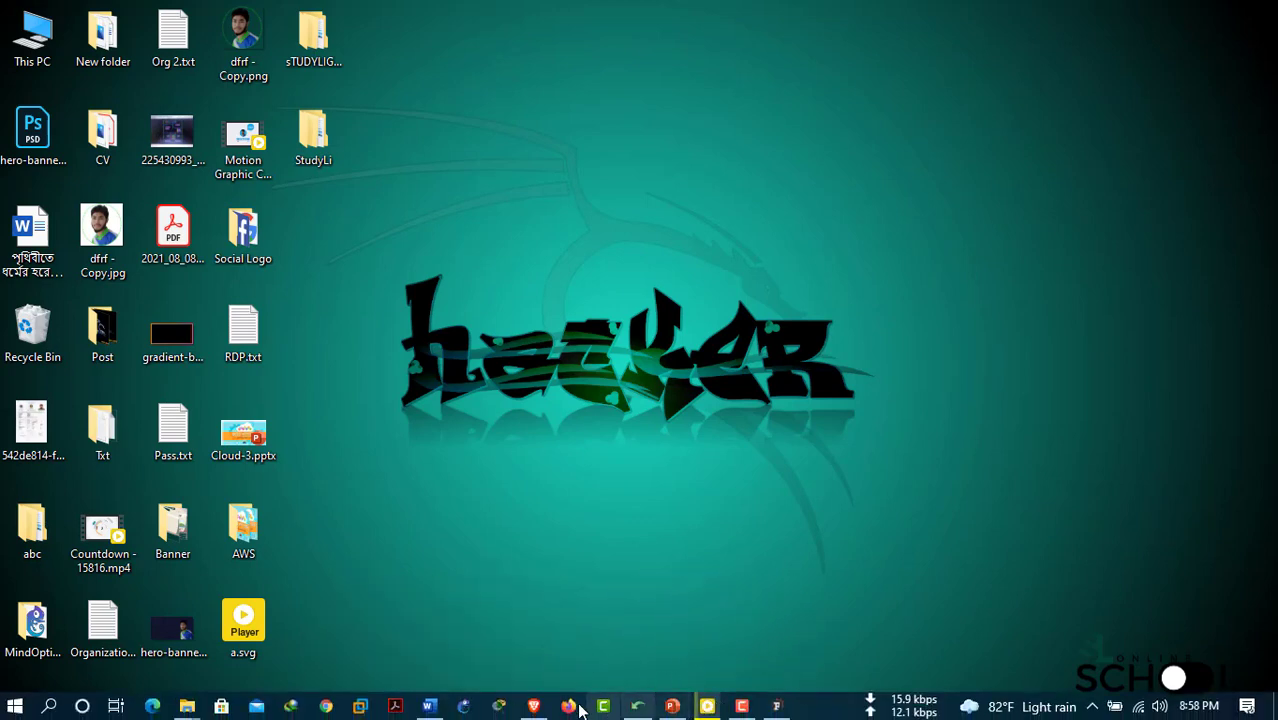
click(432, 706)
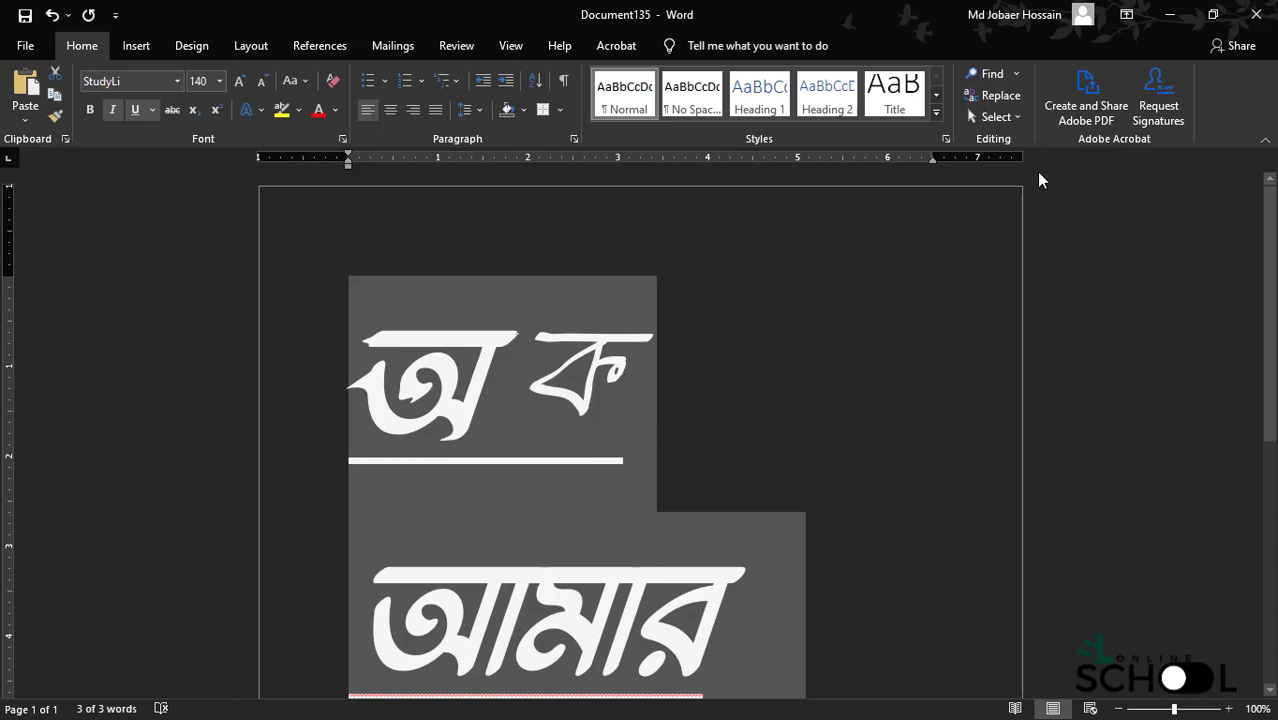
click(1168, 16)
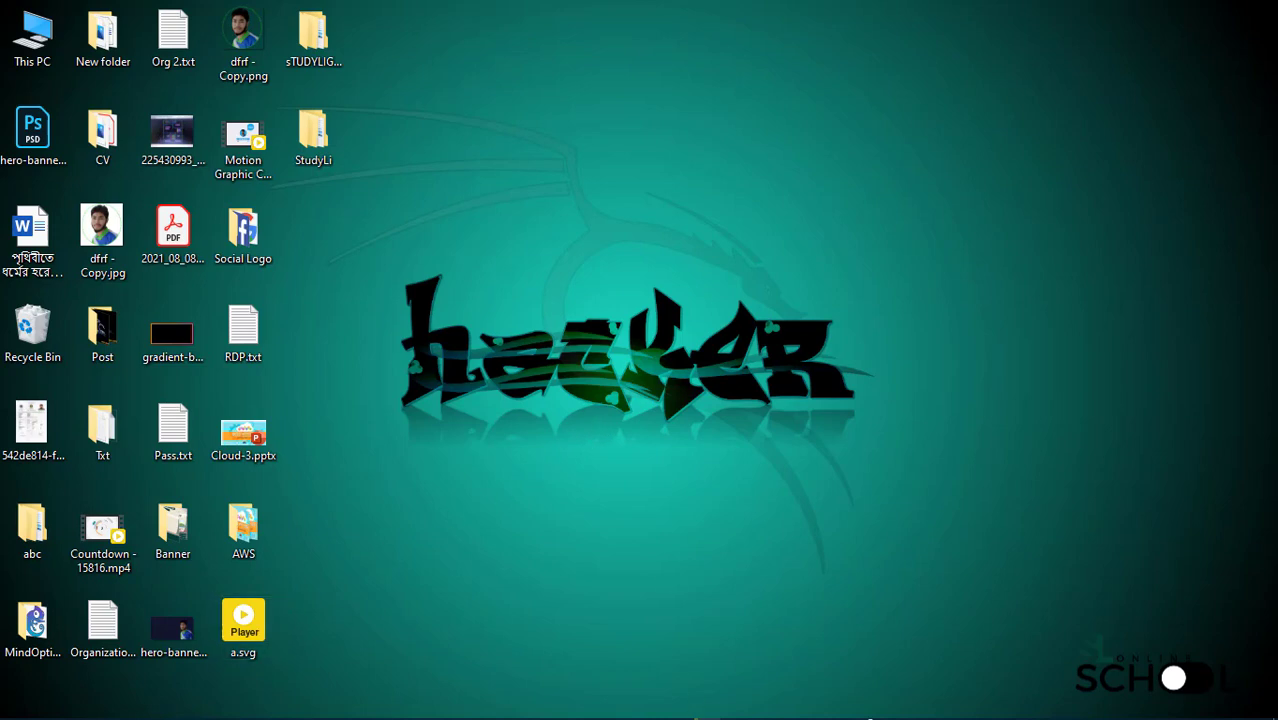
Switch to FontLab, create a new font and open its glyph A for editing.
click(776, 705)
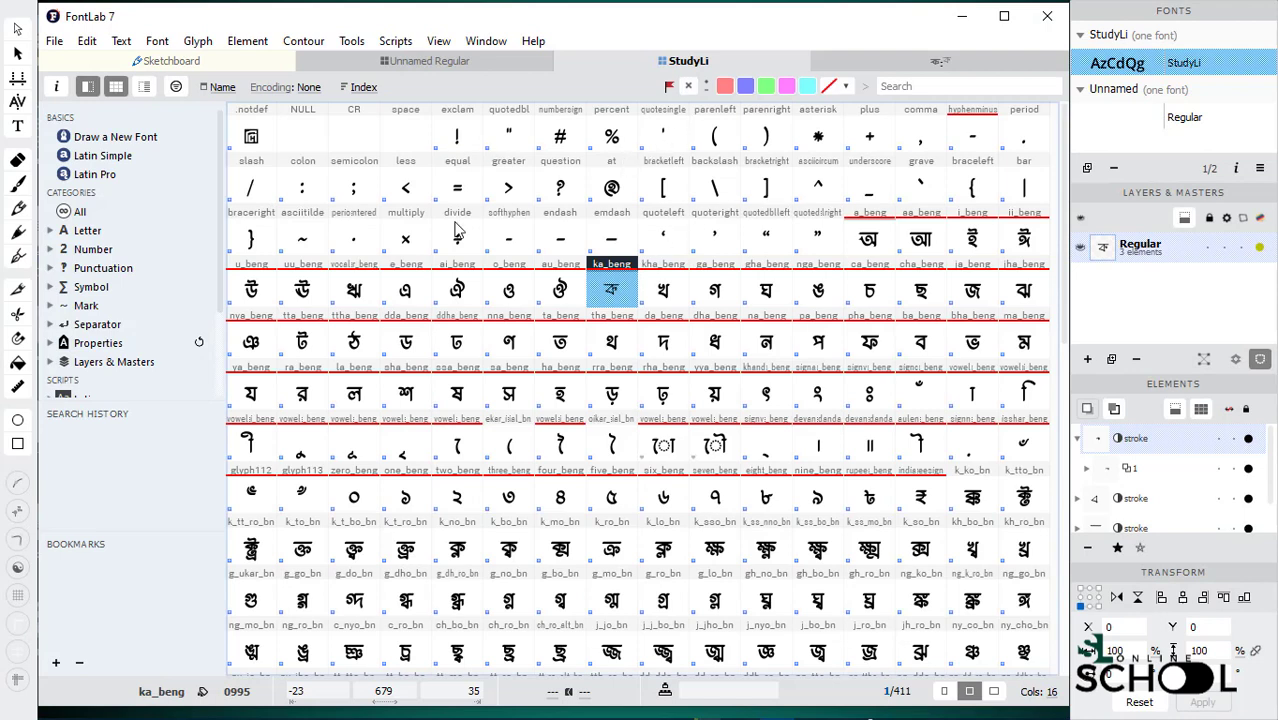
click(54, 40)
click(123, 86)
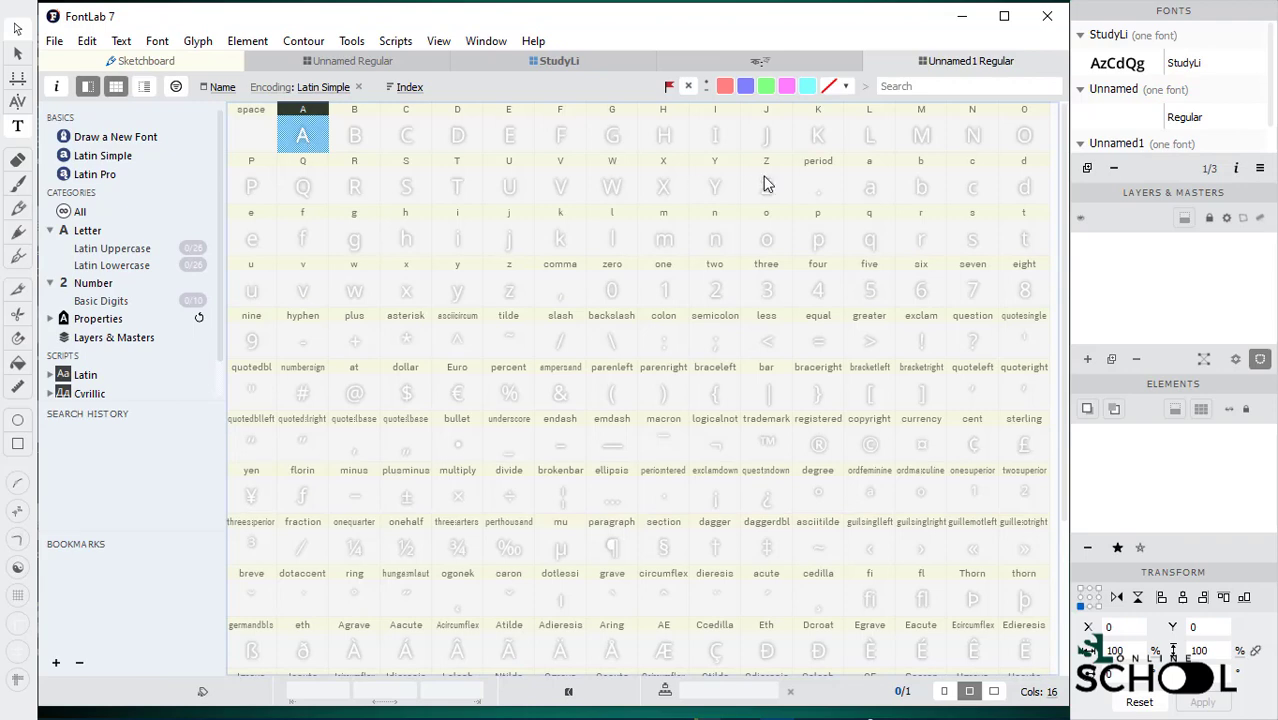
double_click(305, 140)
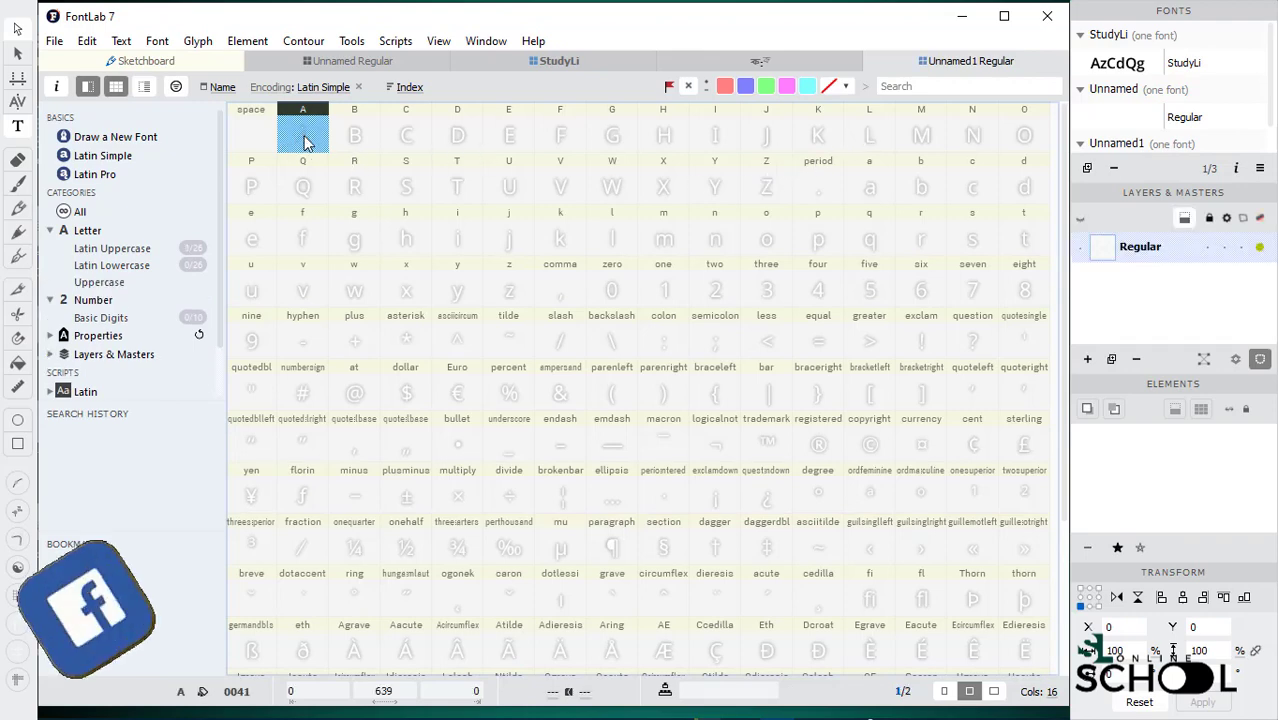
key(v)
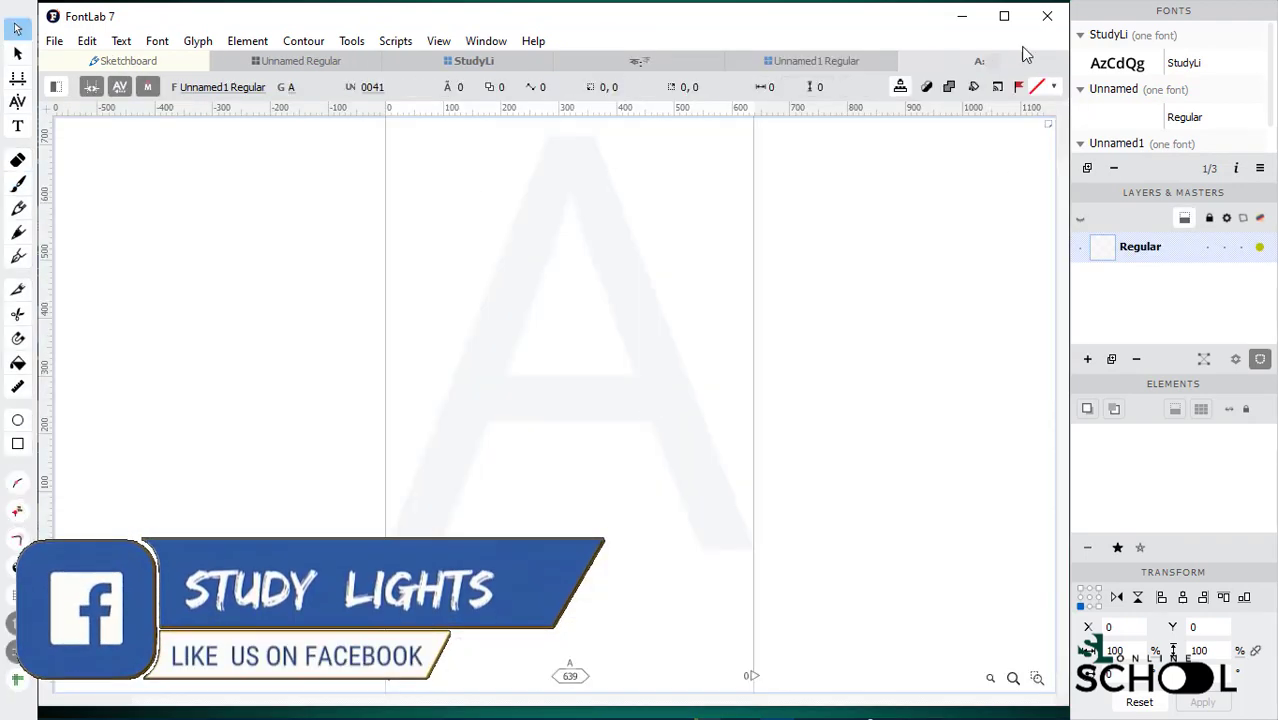
Place an image of a bold letter A in the glyph and move it to about X 54, Y 89.
click(961, 16)
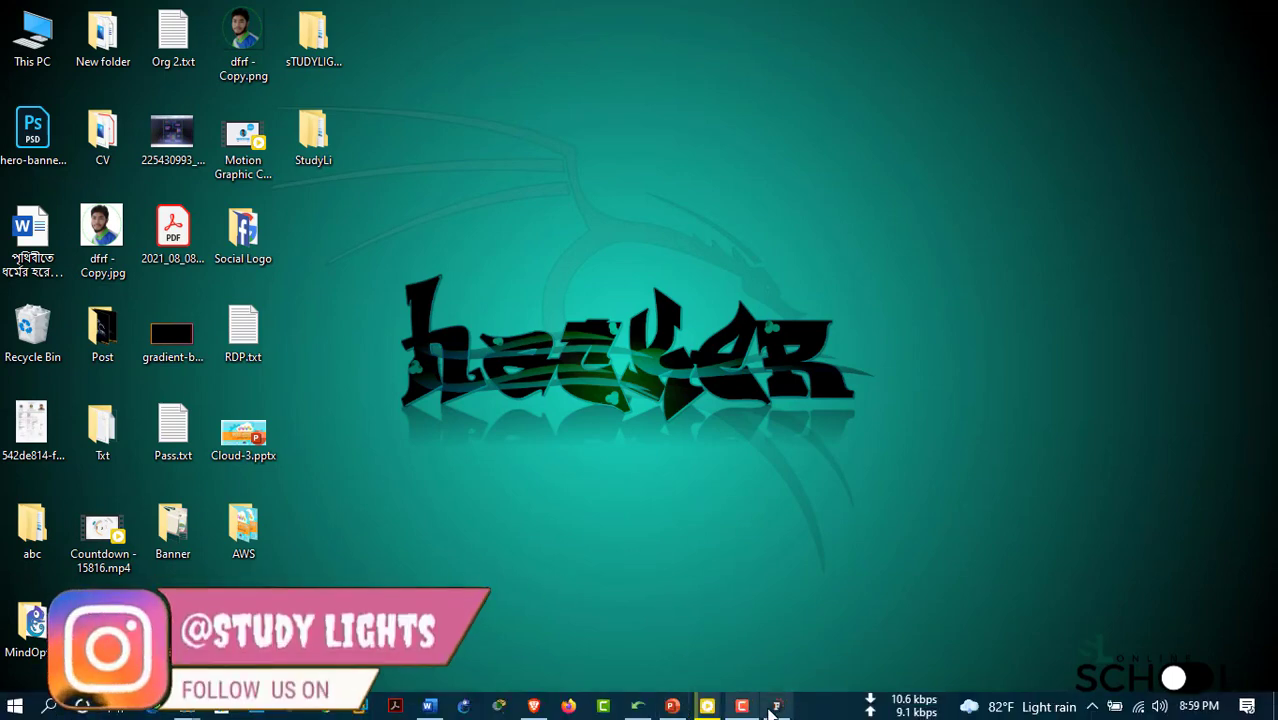
click(772, 712)
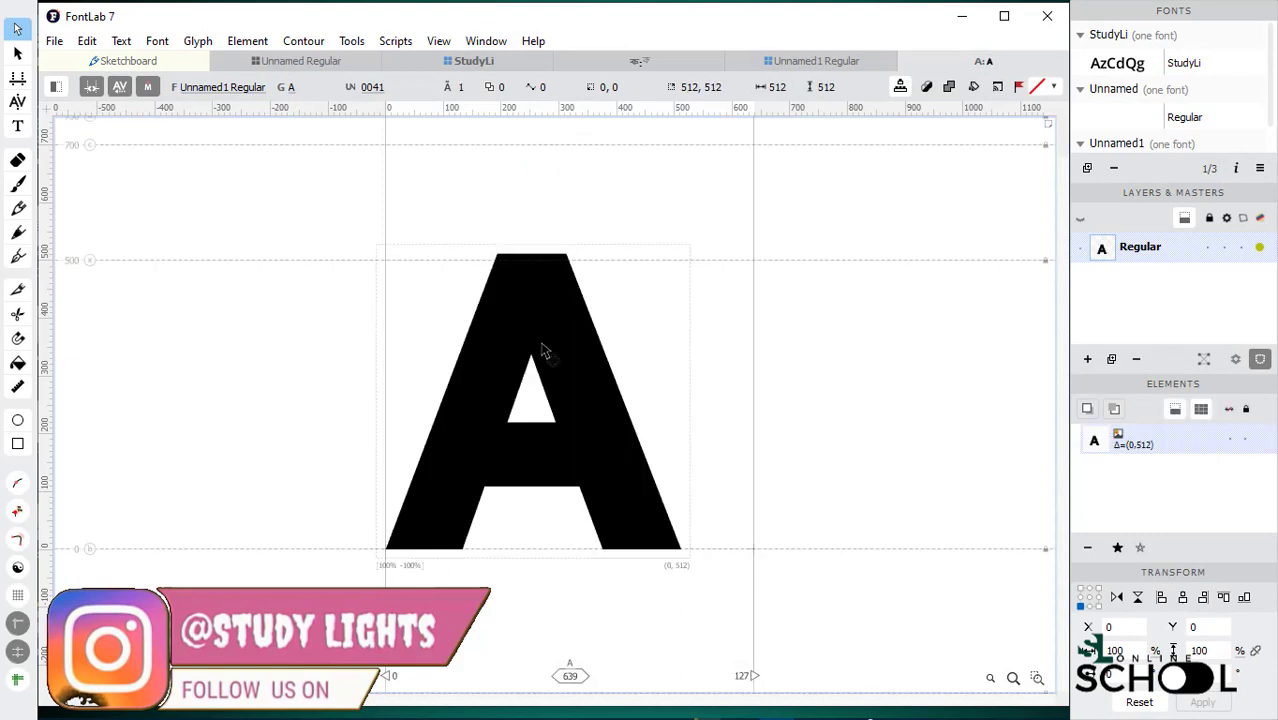
drag(552, 388, 583, 336)
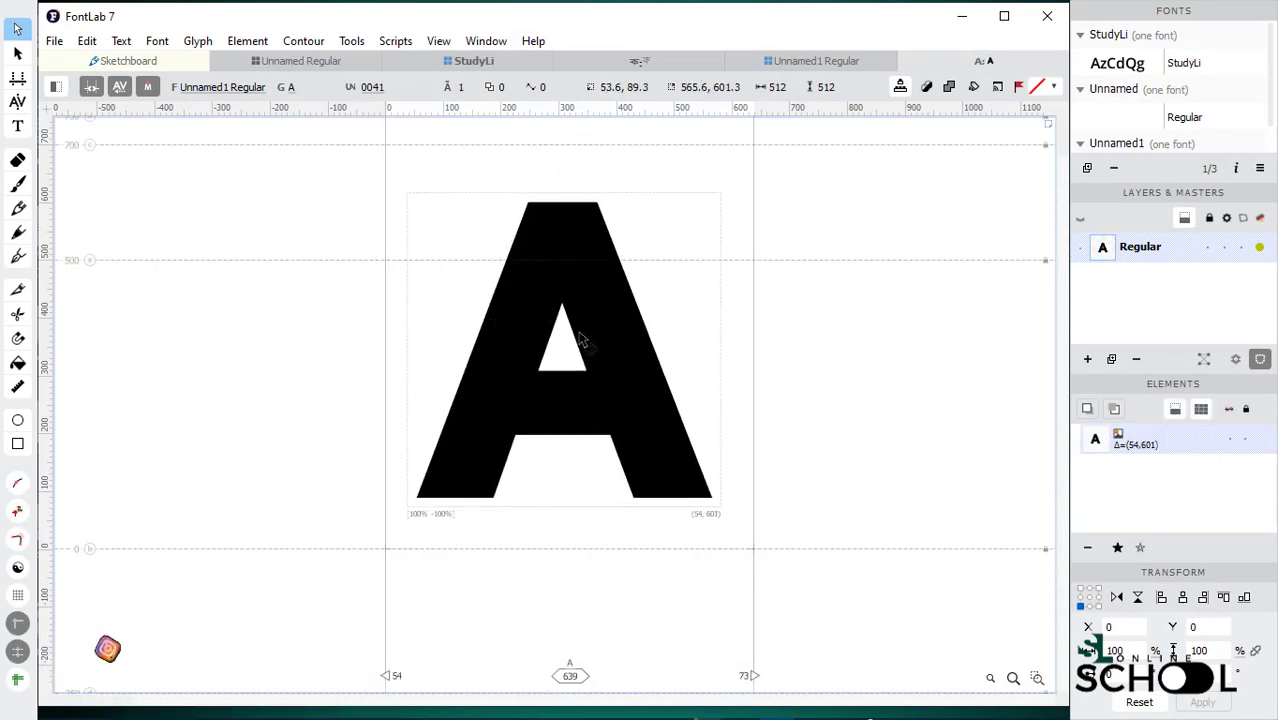